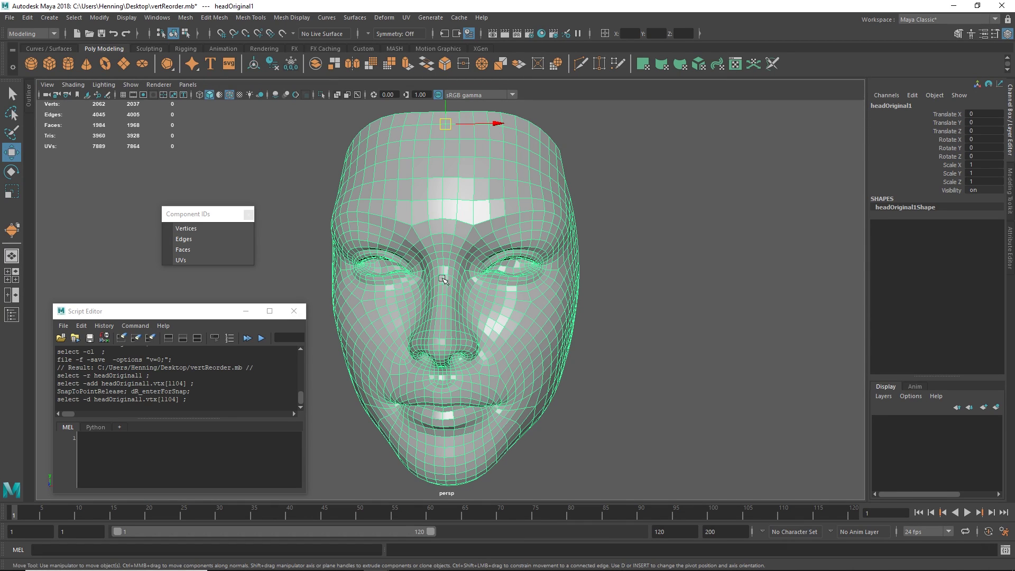
Examine the face mesh's topology from the front and the side
left_click_drag(537, 283, 414, 260, "alt")
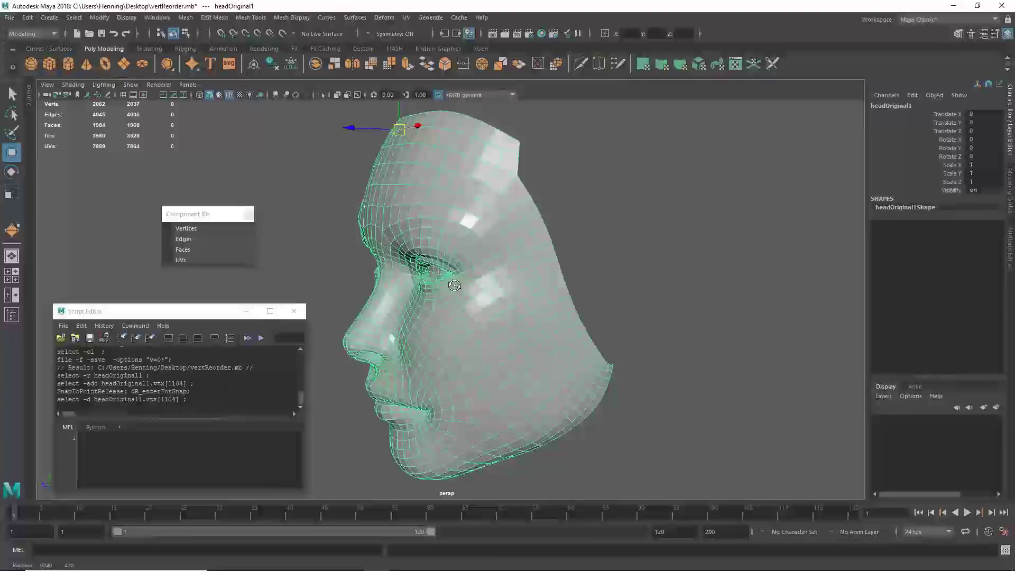
right_click_drag(414, 260, 487, 262, "alt")
left_click_drag(423, 259, 537, 249, "alt")
right_click_drag(550, 289, 508, 266, "alt")
middle_click_drag(507, 266, 494, 252, "alt")
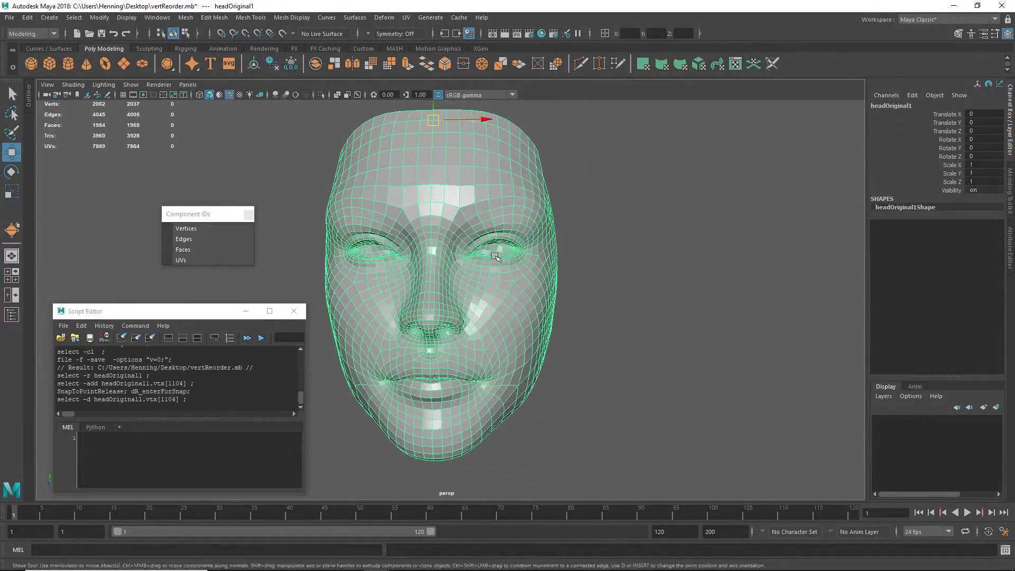
left_click_drag(494, 249, 501, 271, "alt")
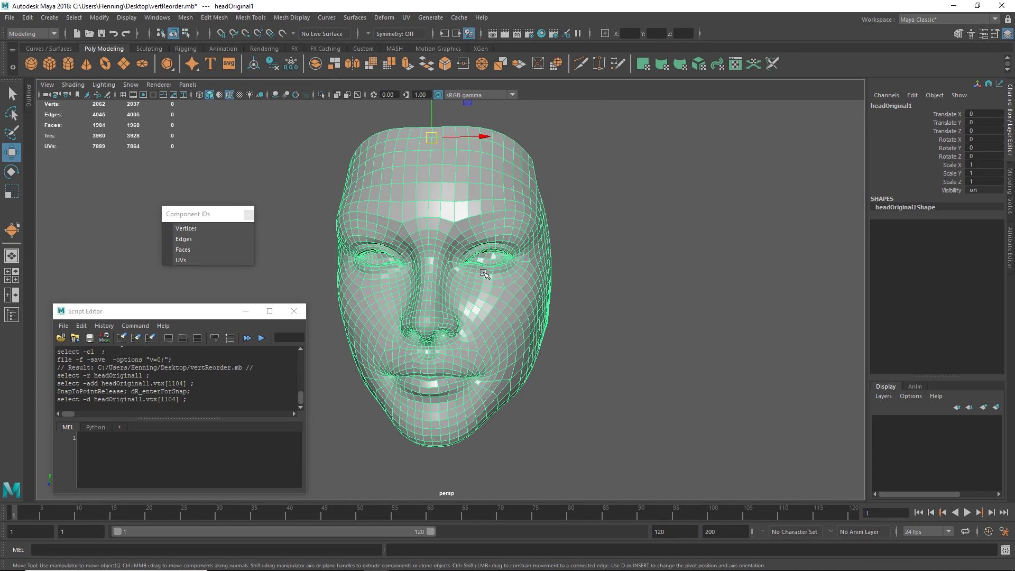
left_click_drag(420, 324, 426, 310, "alt")
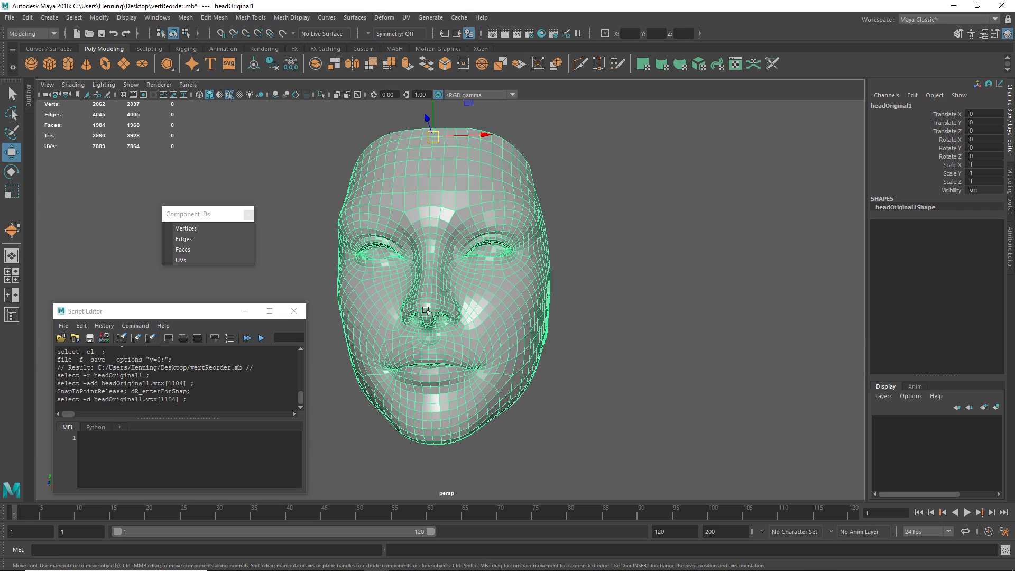
left_click_drag(468, 246, 464, 255, "alt")
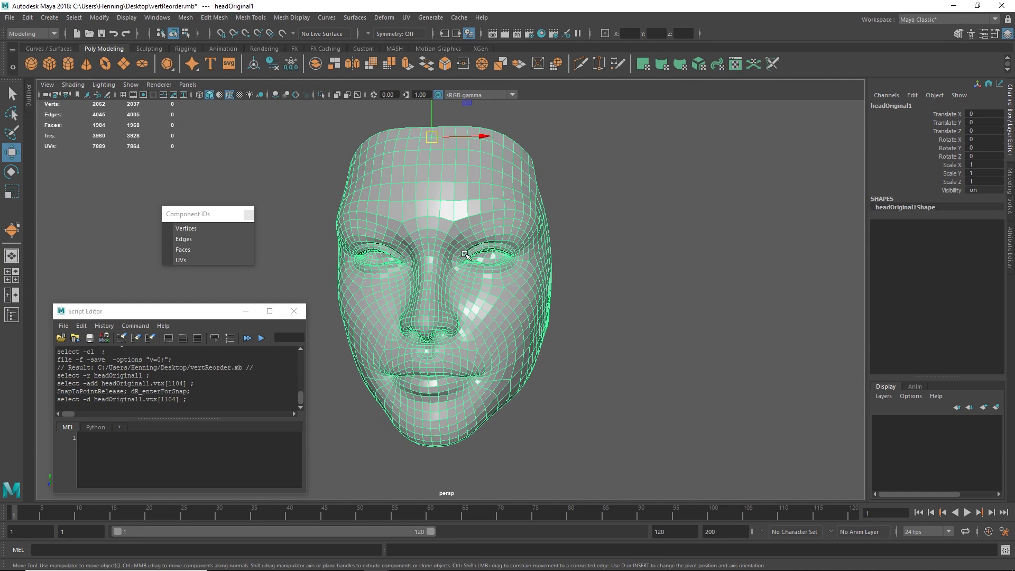
left_click_drag(420, 279, 470, 270, "alt")
Duplicate the head and move the copy about 13.37 units along X, beside the original
key("ctrl+d")
middle_click_drag(475, 283, 616, 273, "shift")
key("ctrl+z")
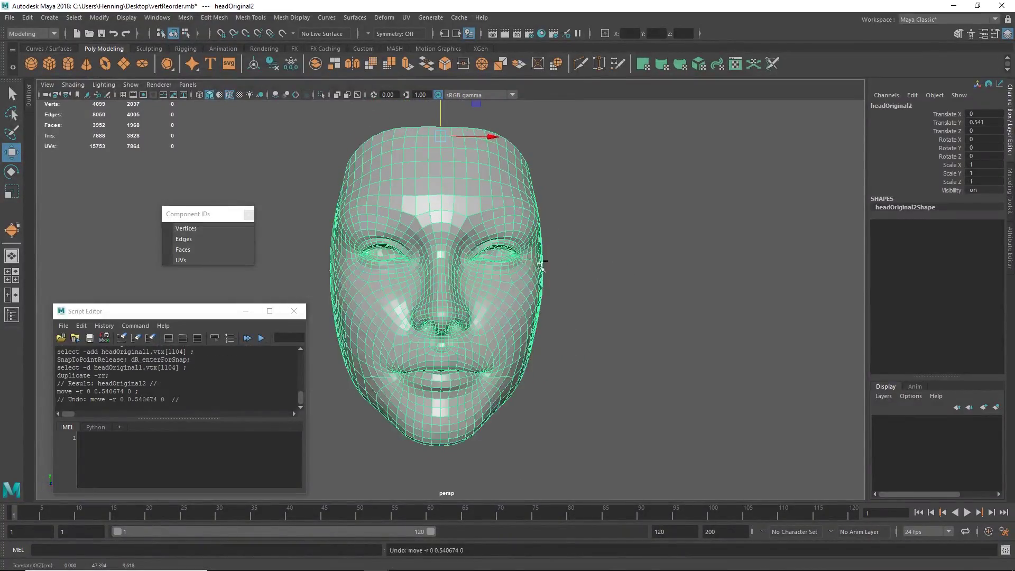
middle_click_drag(504, 276, 735, 288, "shift")
left_click_drag(694, 269, 647, 273, "alt")
middle_click_drag(617, 273, 585, 224, "alt")
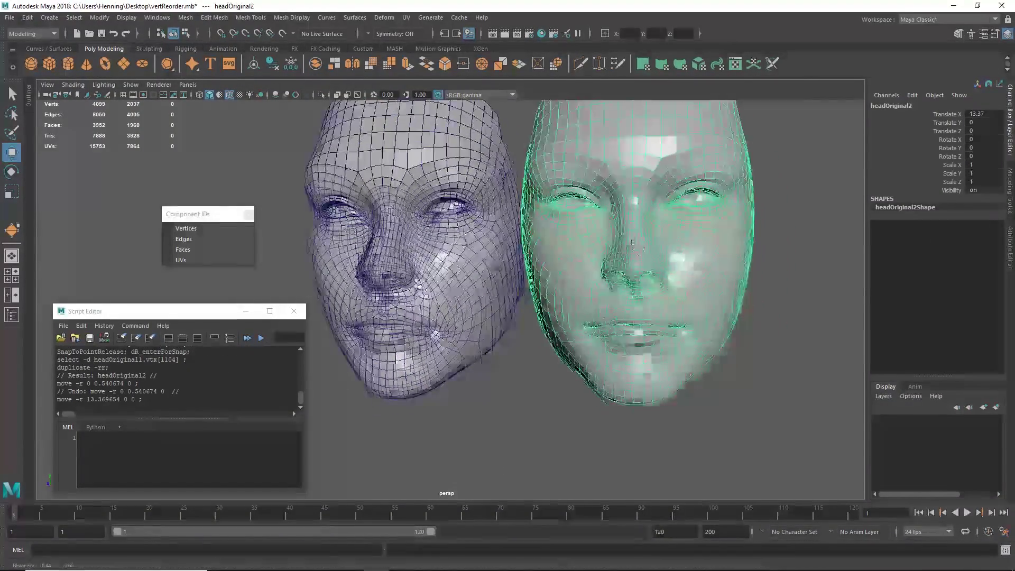
Pull a vertex on the copy's cheek outward with soft selection, using a falloff radius of about 5.49
right_click_drag(585, 225, 565, 225)
left_click_drag(564, 229, 504, 222, "alt")
left_click(542, 241)
key("b")
middle_click_drag(488, 247, 520, 289, "alt")
Create a blend shape with the deformed copy as target and the original head as base
left_click(448, 287)
left_click(471, 259)
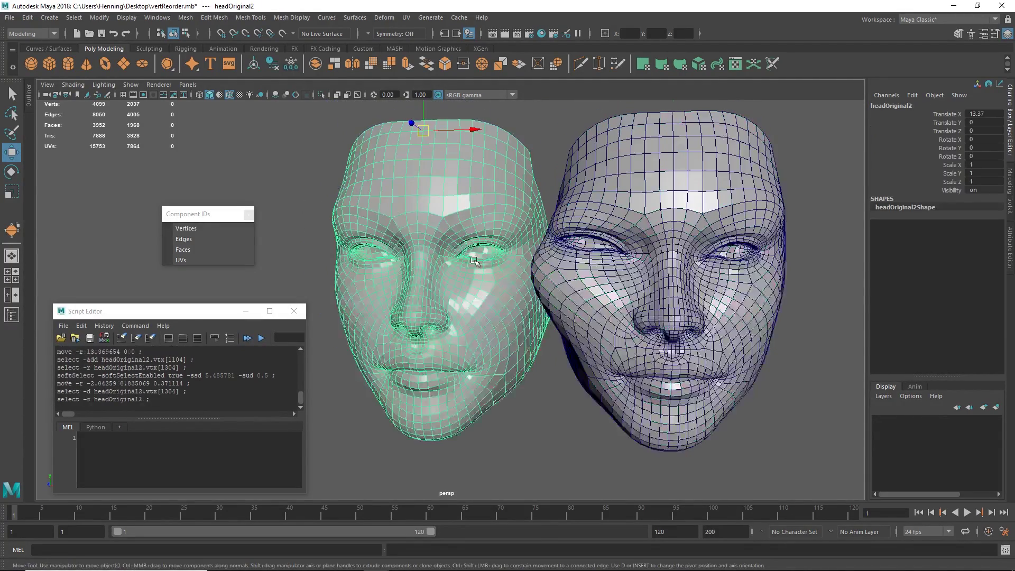
left_click(570, 294)
left_click(463, 305, "shift")
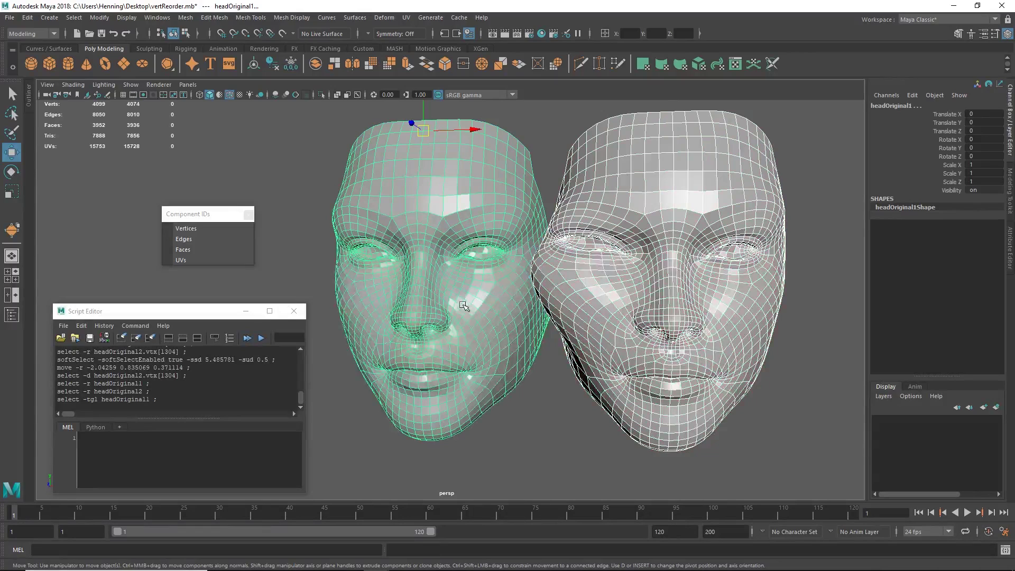
key("space")
left_click(459, 345)
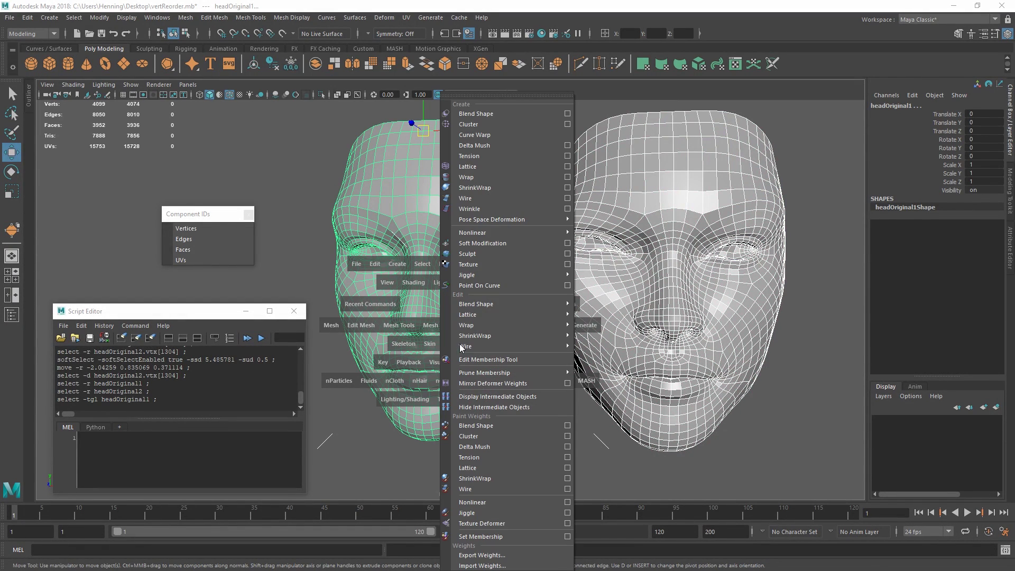
left_click(478, 112)
left_click(462, 189)
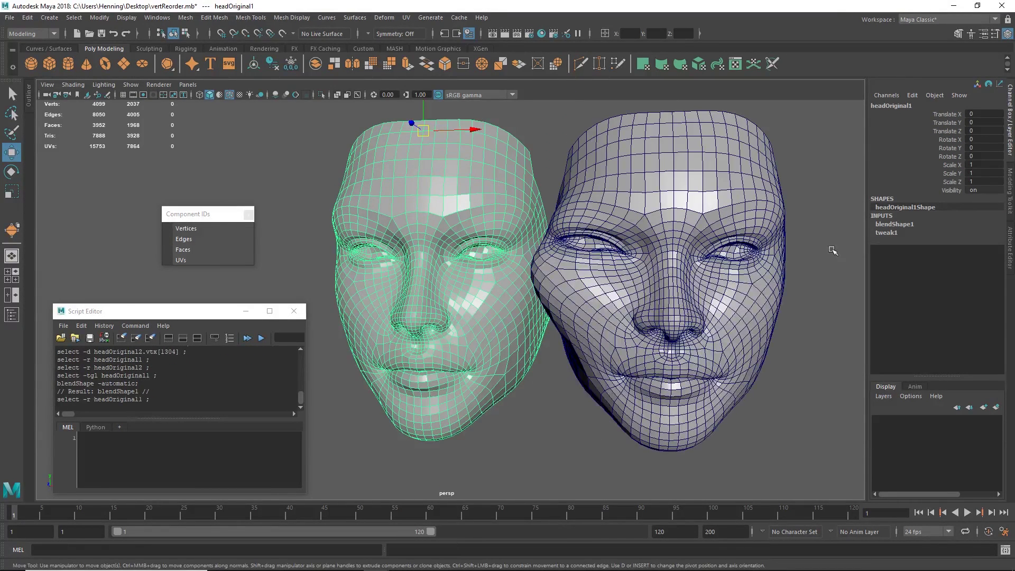
Test the headOriginal2 blend shape weight on the original head by varying it between 0 and 1, ending at 0
left_click(894, 223)
left_click(944, 241)
mouse_move(592, 247)
middle_mouse_down()
mouse_move(648, 247)
mouse_move(581, 249)
middle_mouse_up()
middle_click_drag(499, 264, 572, 261)
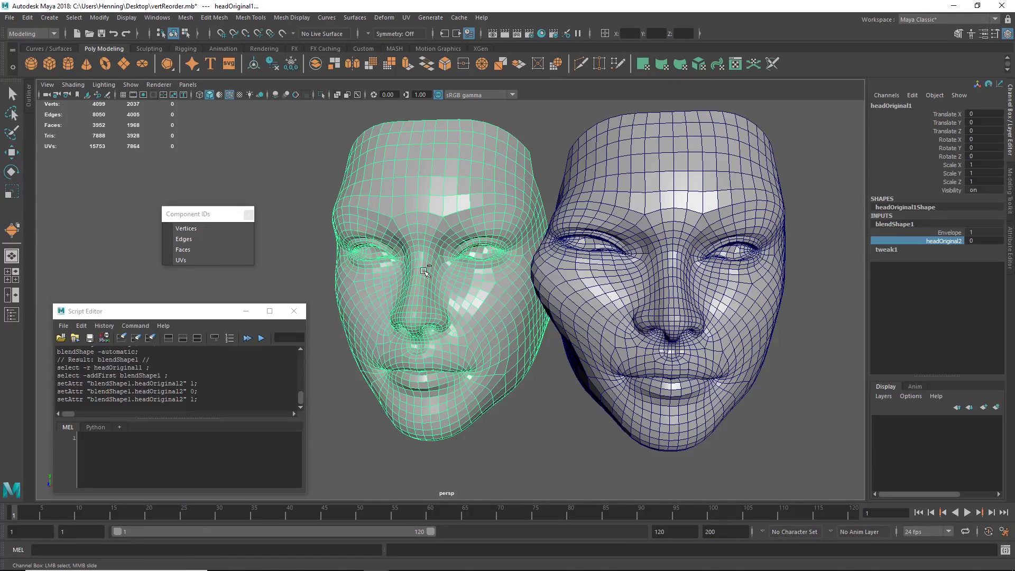
left_click_drag(521, 277, 555, 269, "alt")
mouse_move(555, 269)
middle_mouse_down()
mouse_move(502, 262)
mouse_move(556, 251)
middle_mouse_up()
middle_click_drag(555, 250, 768, 212)
middle_click_drag(623, 258, 608, 256)
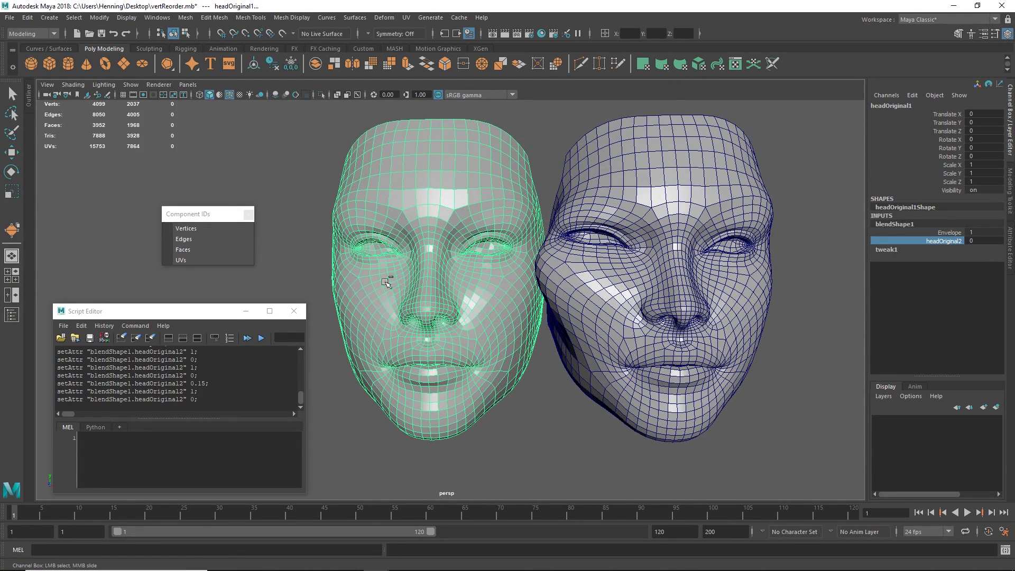
Delete the deformed head copy and select the original head
key("w")
left_click(648, 263)
left_click_drag(572, 438, 497, 289)
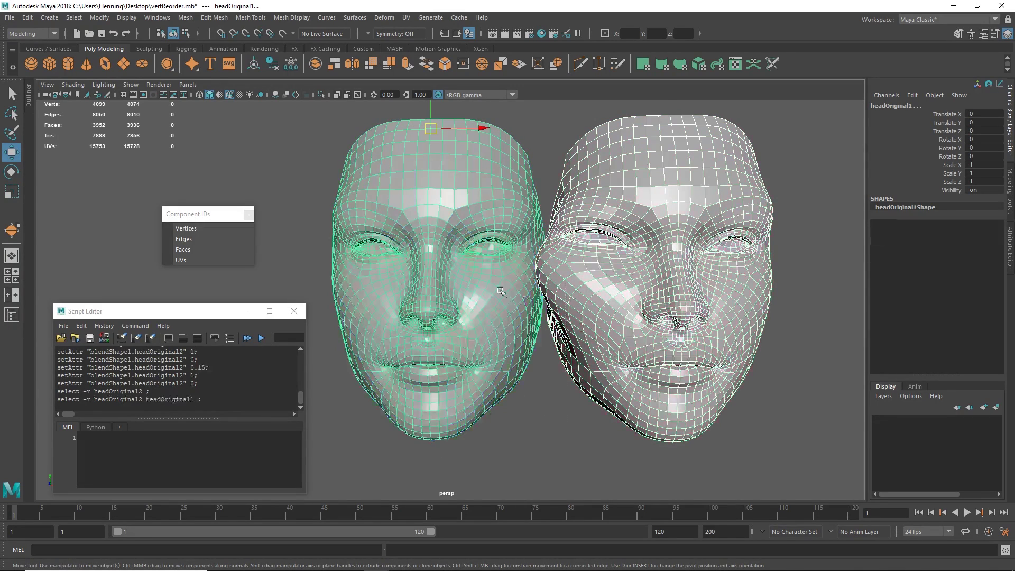
left_click(624, 328)
key("Delete")
left_click(463, 299)
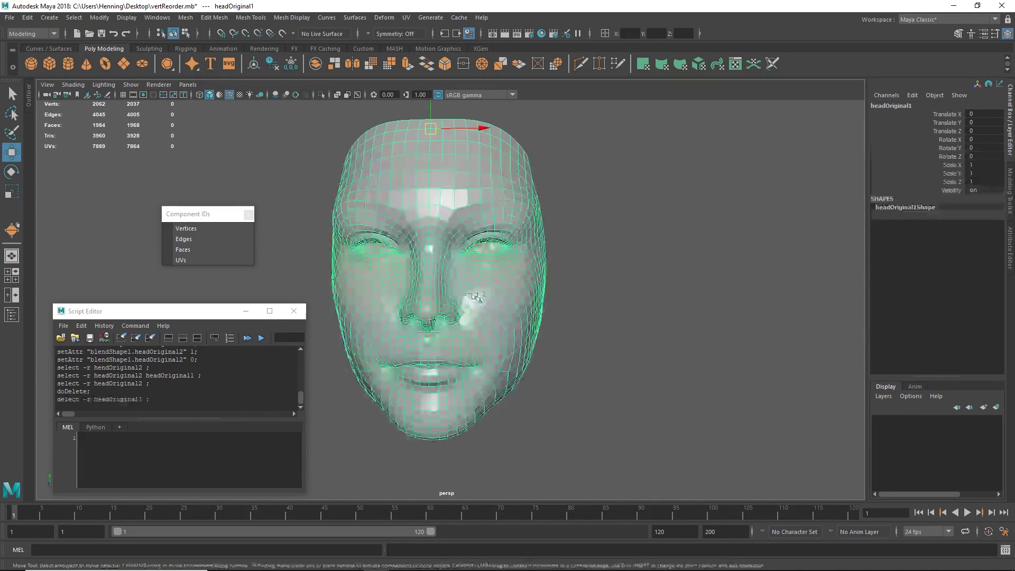
Duplicate the original head and move the copy about 18.94 units down in Y
right_click_drag(480, 294, 462, 297, "alt")
middle_click_drag(461, 297, 483, 241, "alt")
key("ctrl+d")
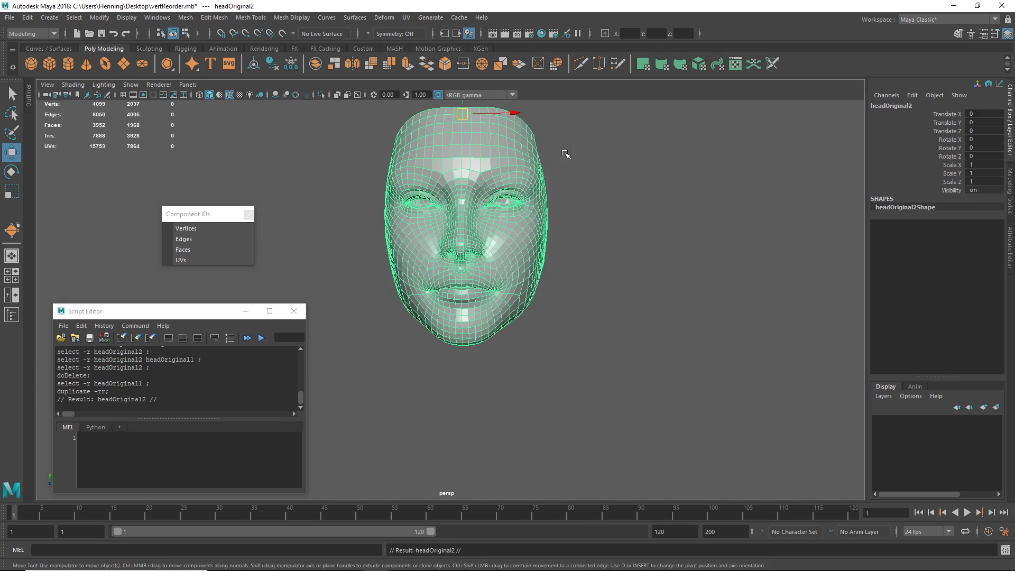
middle_click_drag(565, 154, 553, 306, "shift")
key("ctrl+z")
middle_click_drag(601, 152, 606, 402, "shift")
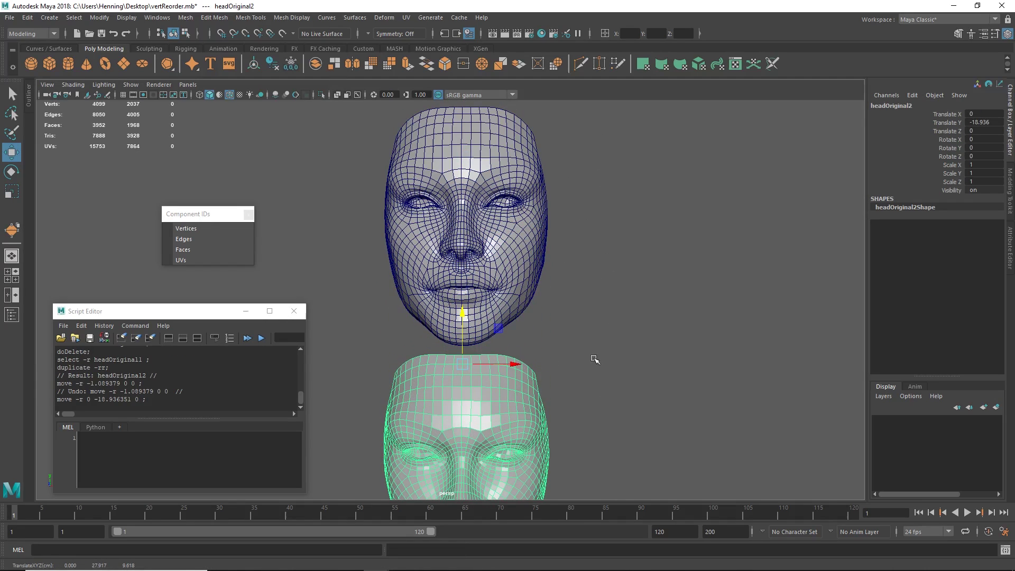
In front view with soft selection off, delete the lower head's face column beside the centre line, including the lips and chin, and that whole half
key("space")
left_click_drag(595, 359, 595, 388)
middle_click_drag(564, 327, 596, 215, "alt")
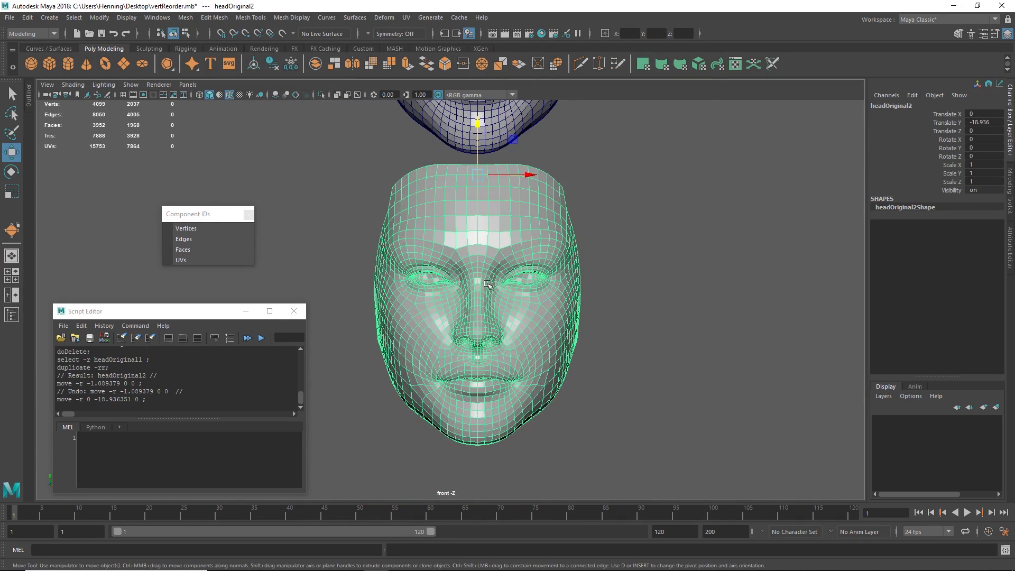
right_click_drag(459, 256, 474, 341)
right_click_drag(464, 274, 548, 290, "alt")
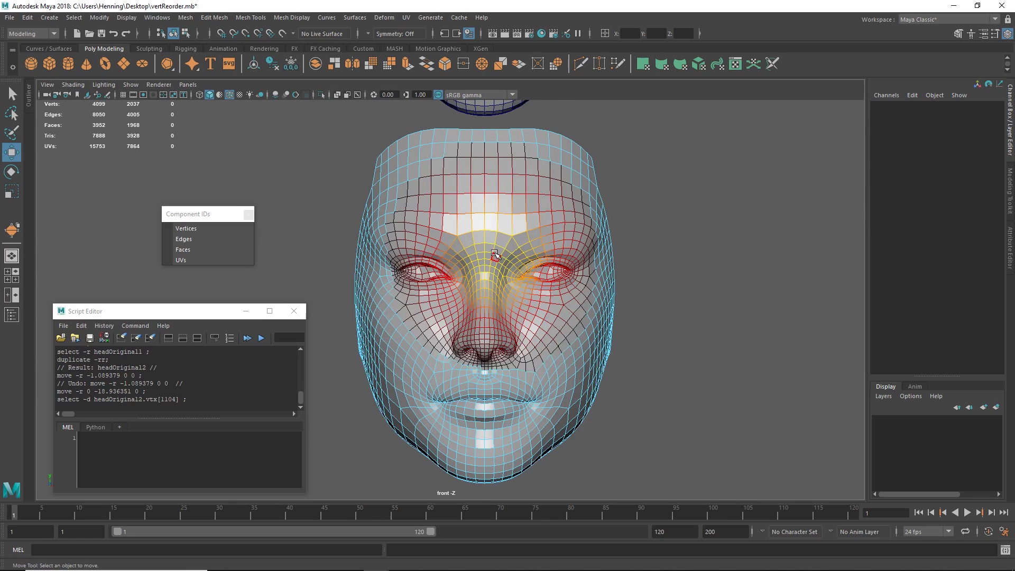
key("b")
right_click_drag(492, 206, 537, 267, "alt")
key("q")
left_click(482, 186)
double_click(484, 206, "shift")
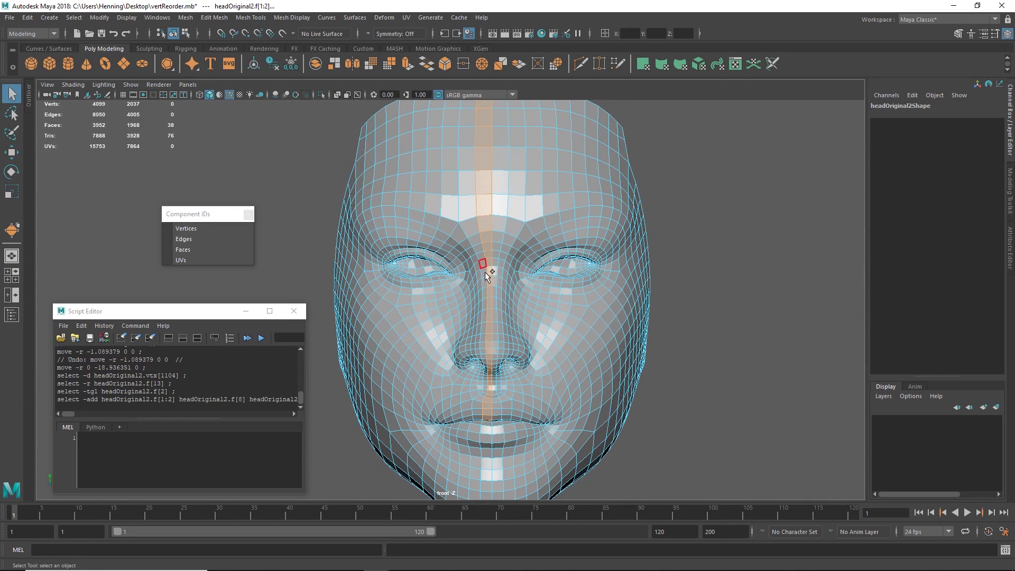
left_click(483, 435, "shift")
double_click(487, 439, "shift")
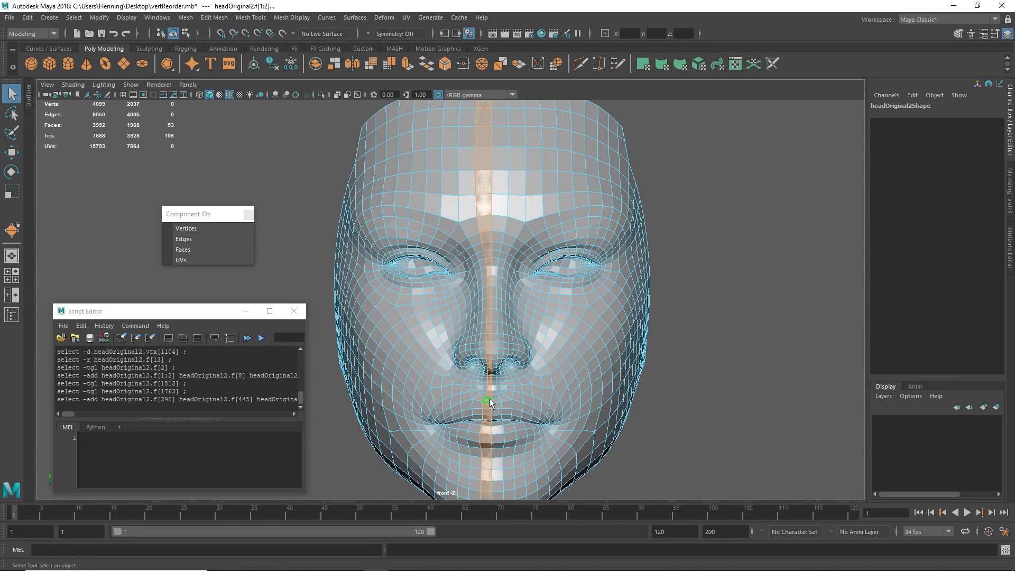
key("Delete")
double_click(465, 362)
key("Delete")
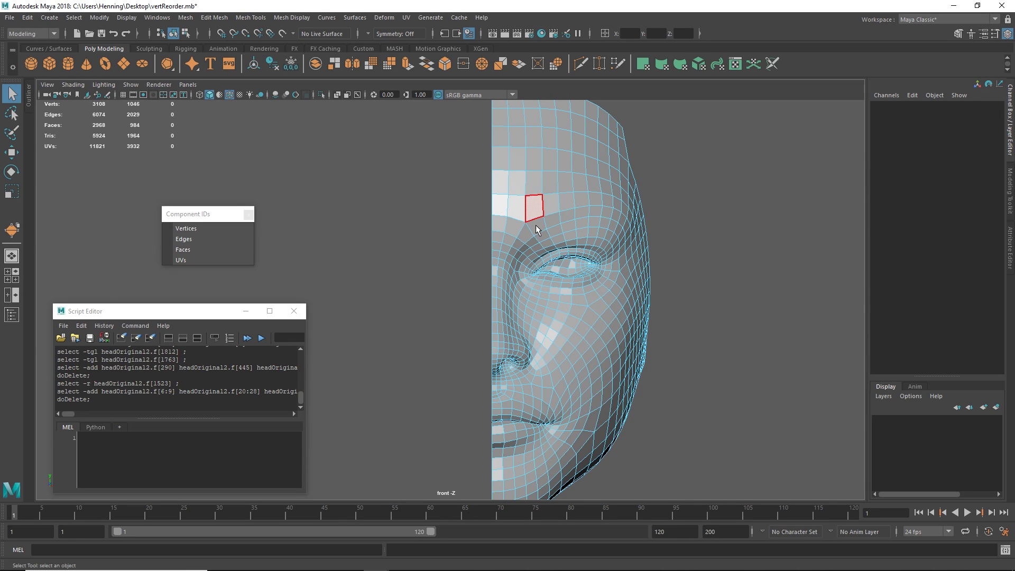
Mirror the remaining half head across the world X axis with borders merged and a merge threshold of 0.01
right_click_drag(532, 158, 505, 148, "alt")
middle_click_drag(476, 246, 449, 342, "alt")
left_click(529, 239)
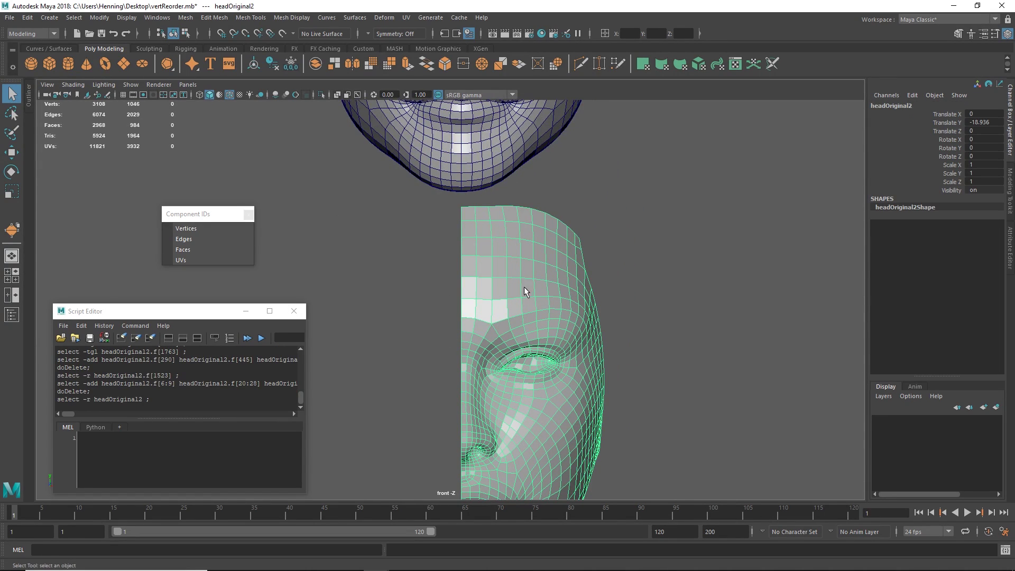
middle_click_drag(524, 287, 534, 246, "alt")
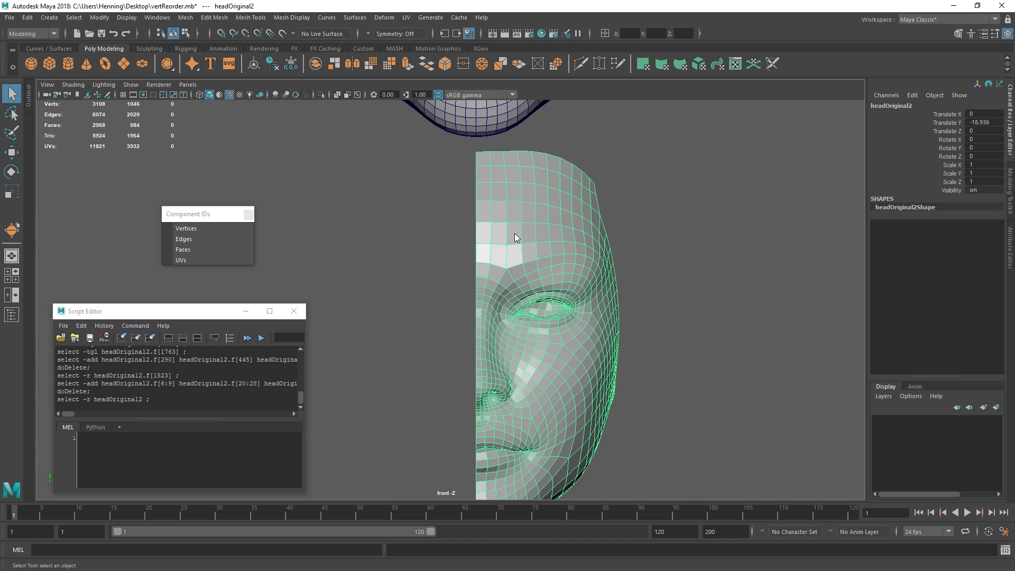
right_click_drag(515, 233, 493, 355, "shift")
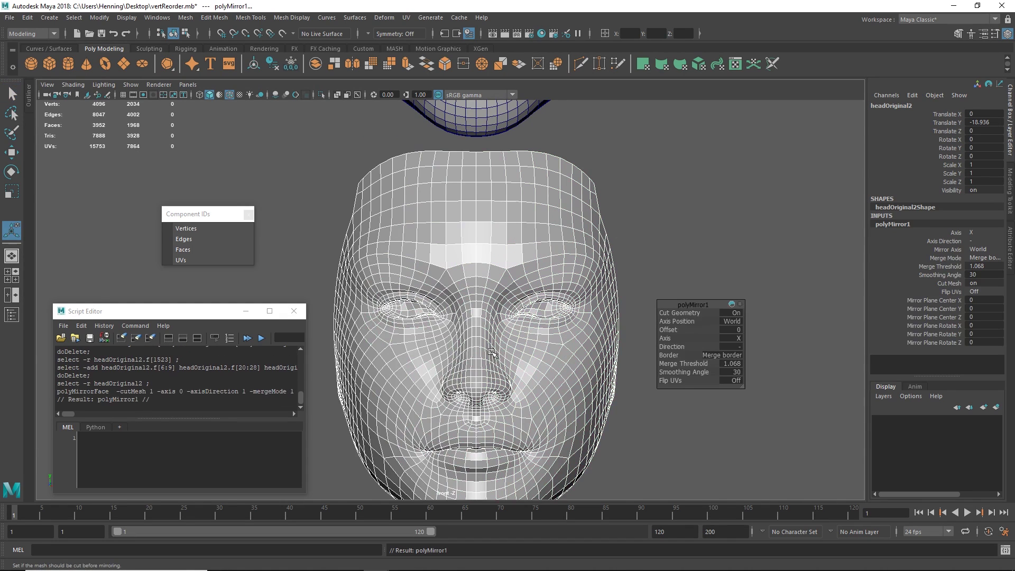
left_click(726, 365)
type("0.0")
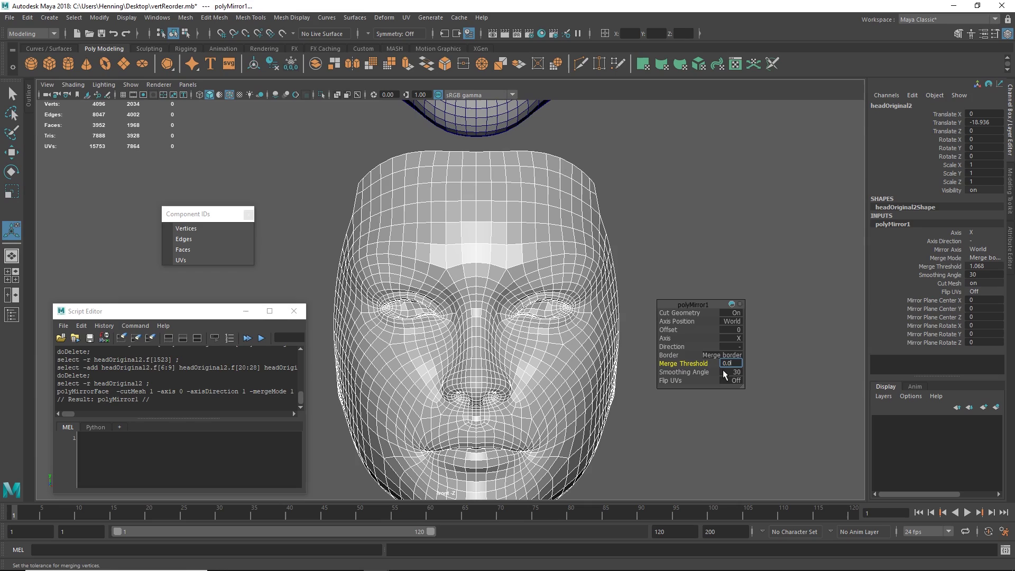
type("1")
key("Return")
Compare the component counts of the original head and the mirrored head by selecting them alternately
right_click_drag(634, 317, 540, 286, "alt")
middle_click_drag(476, 159, 458, 307, "alt")
right_click_drag(458, 307, 359, 275, "alt")
left_click(455, 255)
left_click(457, 392)
left_click(464, 294)
left_click(455, 381)
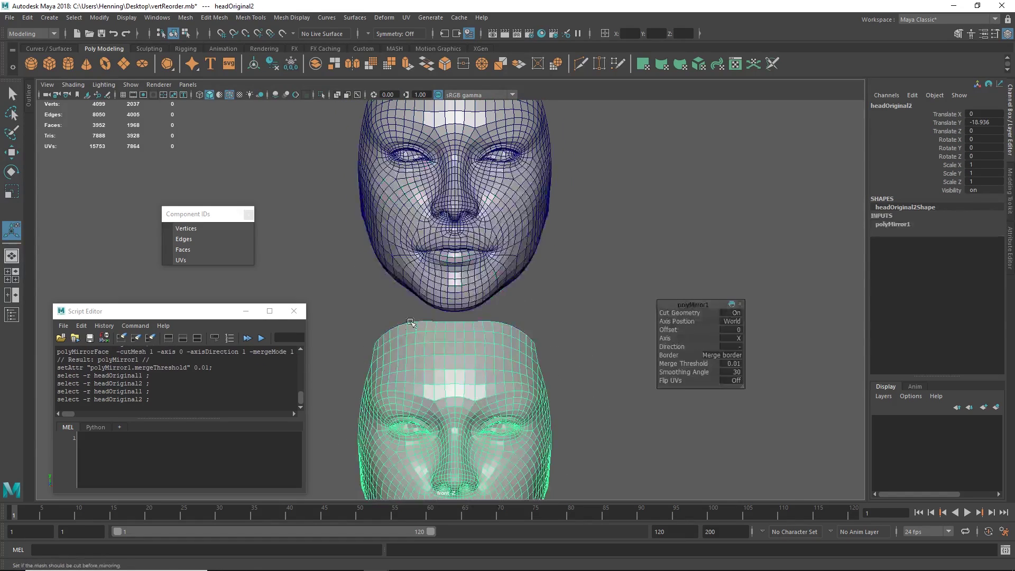
left_click(452, 267)
left_click(440, 357)
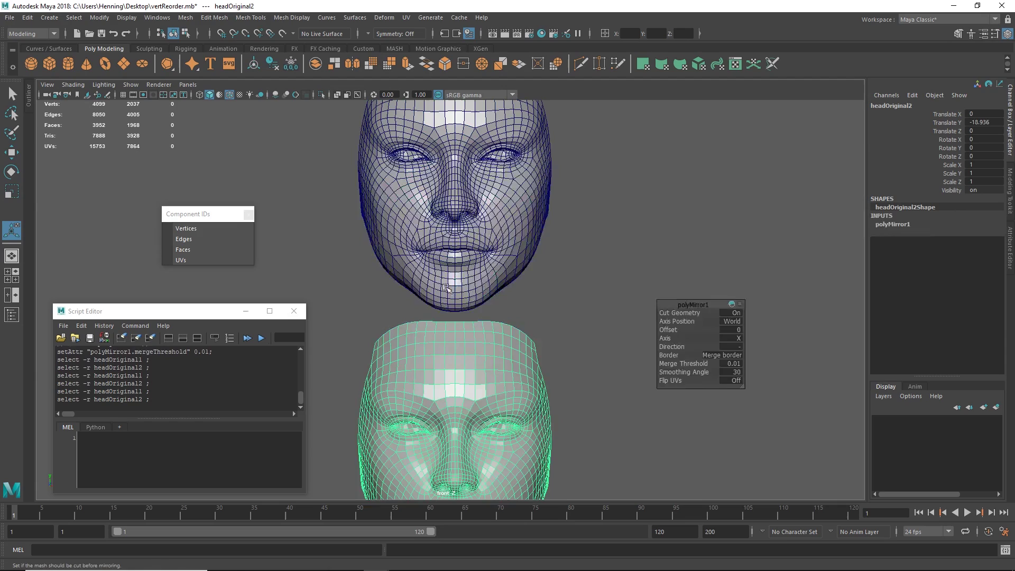
left_click(456, 265)
left_click(450, 339)
left_click(457, 263)
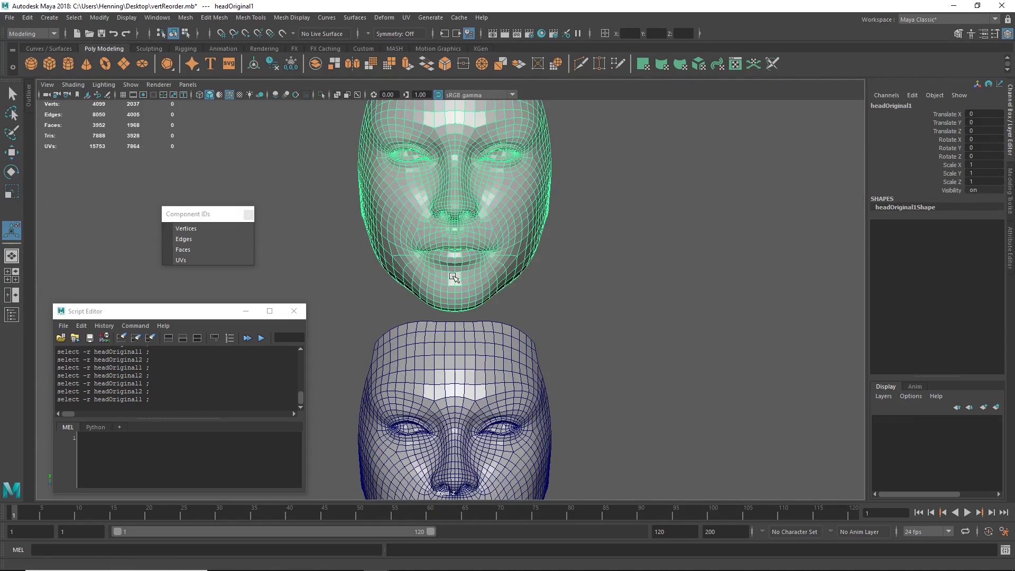
left_click(451, 353)
In perspective view, pull a vertex near the mirrored head's eye outward by about 4.09 units in X, with a soft selection radius of about 7
key("space")
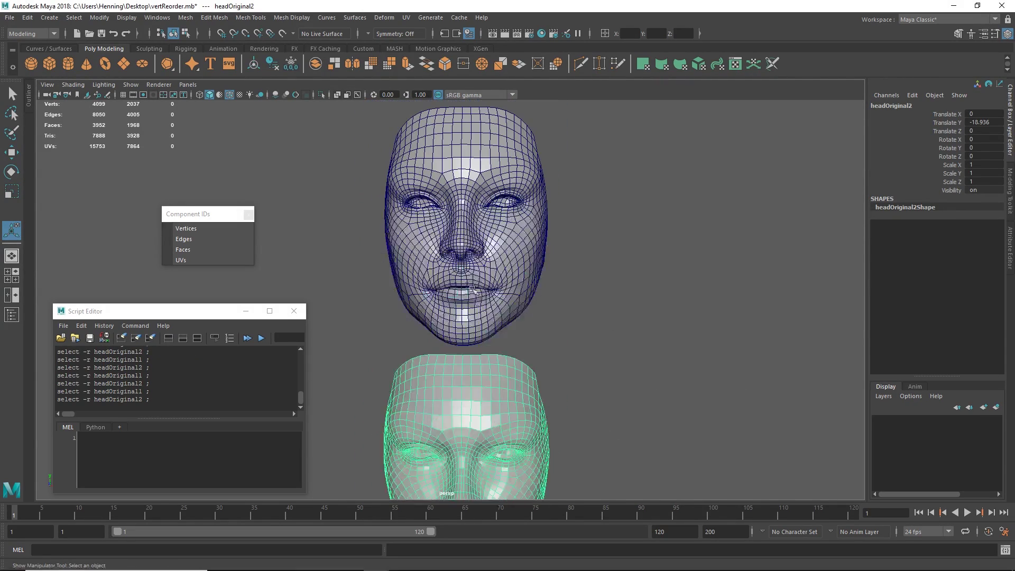
right_click_drag(495, 315, 444, 338, "alt")
left_click_drag(444, 339, 473, 349, "alt")
middle_click_drag(473, 349, 474, 288, "alt")
key("F9")
key("q")
left_click_drag(434, 342, 372, 368, "alt")
left_click(418, 363)
key("w")
key("v")
key("b")
left_click_drag(461, 316, 442, 330, "alt")
right_click_drag(443, 330, 478, 217)
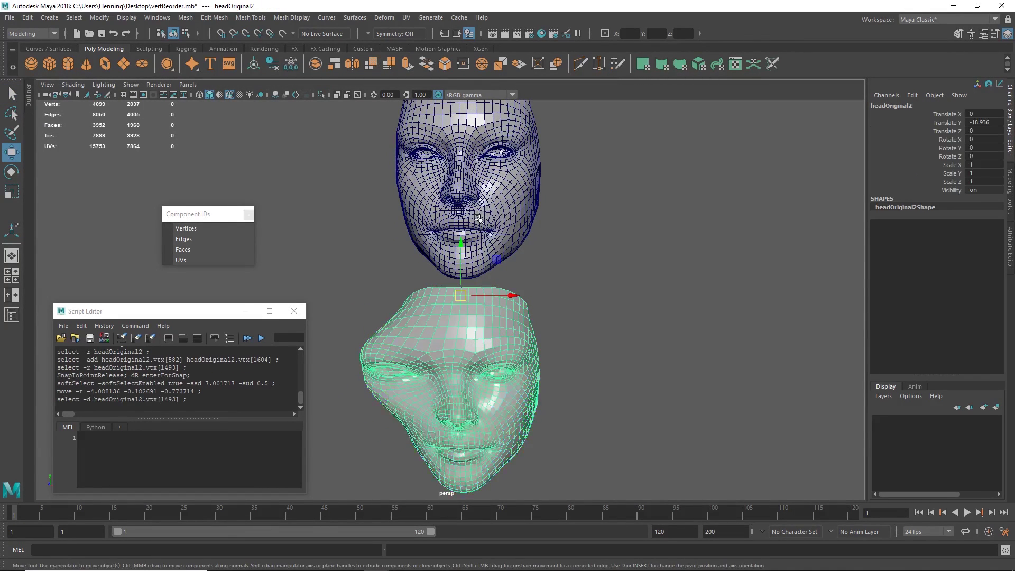
Create a blend shape with the deformed mirrored head as target and the original head as base
left_click(478, 218)
left_click(465, 298)
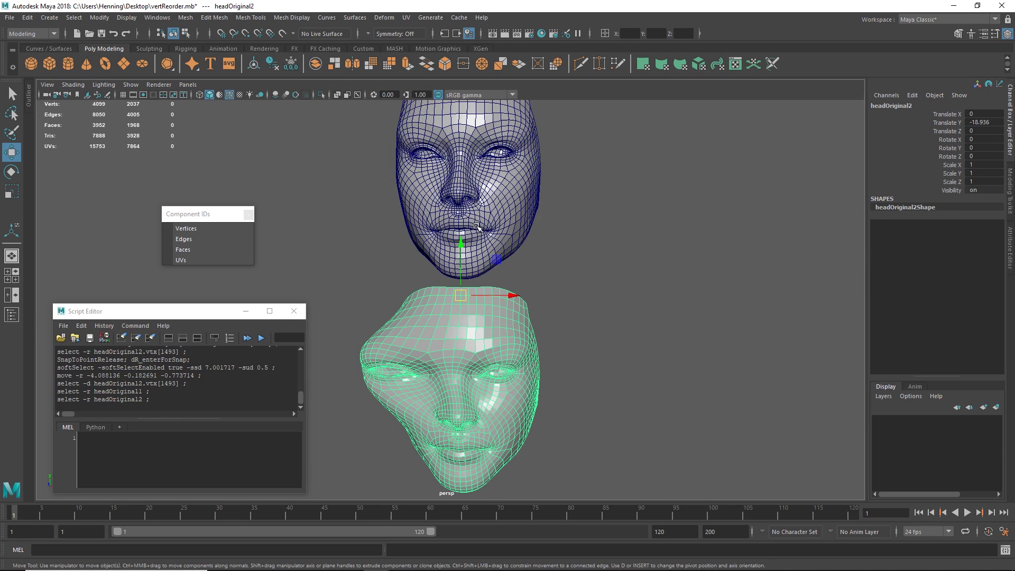
left_click(477, 226, "shift")
key("space")
left_click(470, 274)
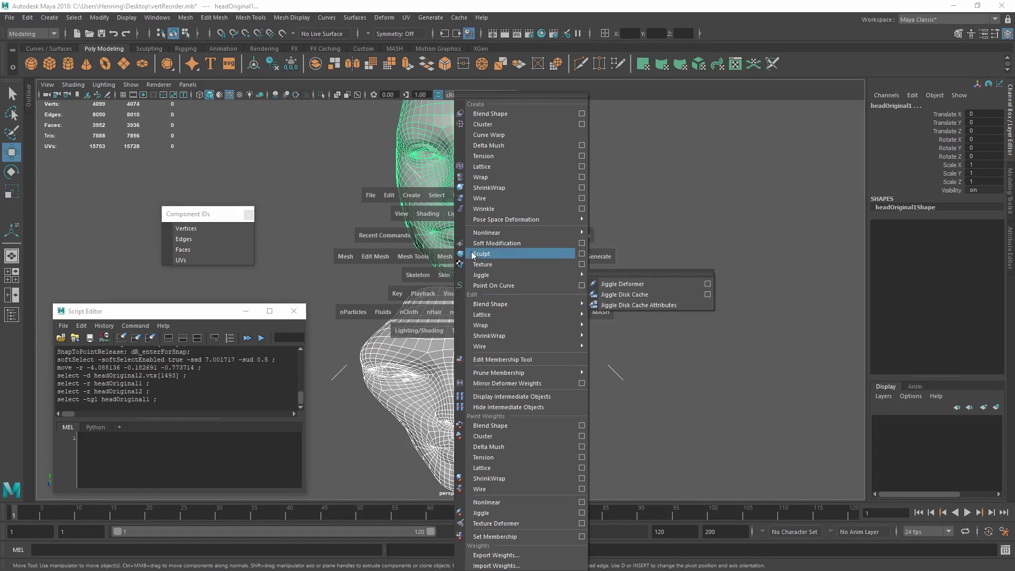
left_click(489, 114)
left_click(522, 163)
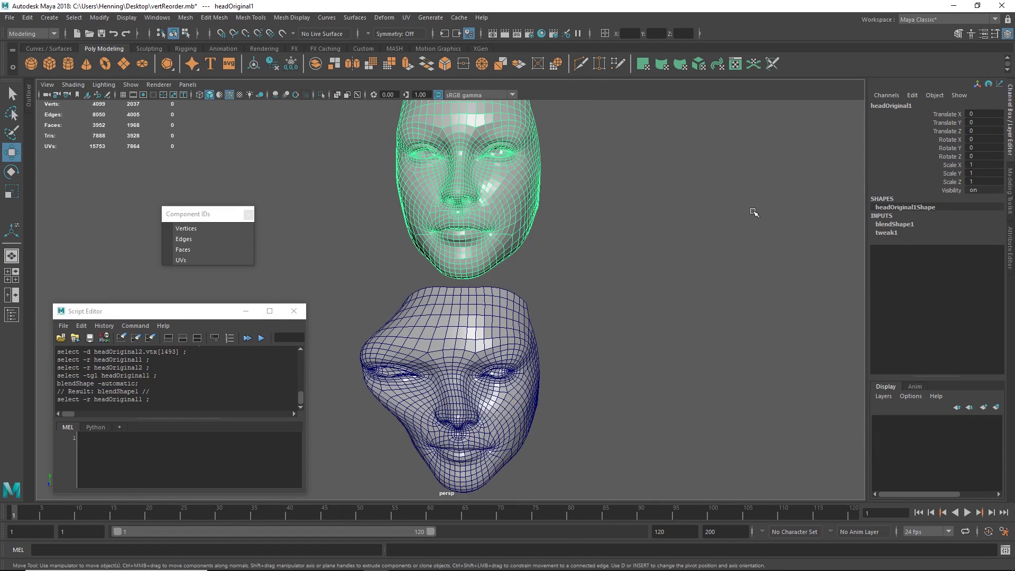
Set the original head's headOriginal2 blend shape weight to 1 and inspect the deformed mesh
left_click(907, 228)
left_click(915, 241)
middle_click_drag(479, 248, 642, 272)
right_click_drag(643, 271, 579, 249, "alt")
left_click_drag(580, 249, 572, 270, "alt")
right_click_drag(490, 226, 550, 249, "alt")
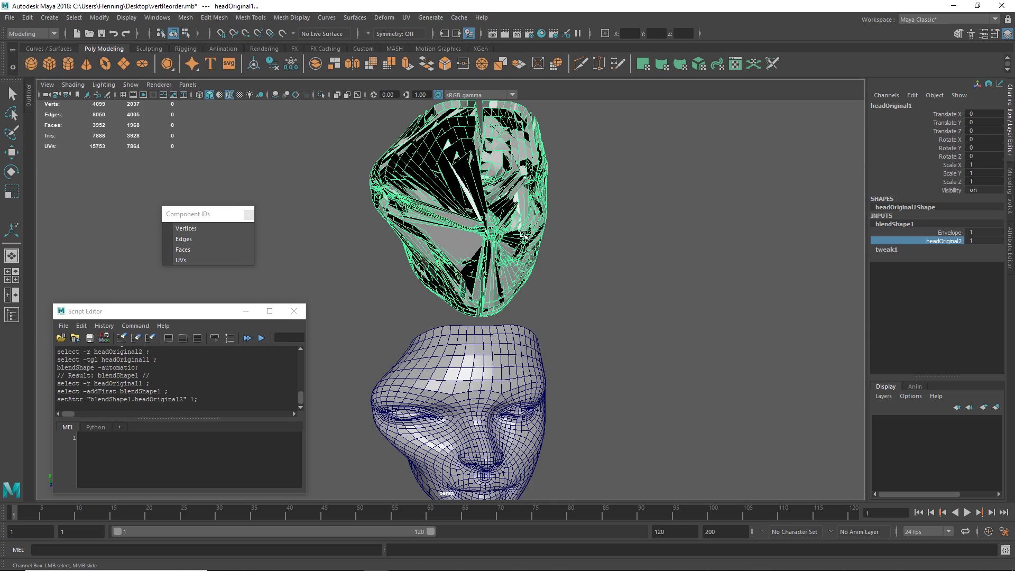
Set the original head's headOriginal2 blend shape weight back to 0 and compare both heads by selecting them alternately
left_click_drag(530, 227, 510, 223, "alt")
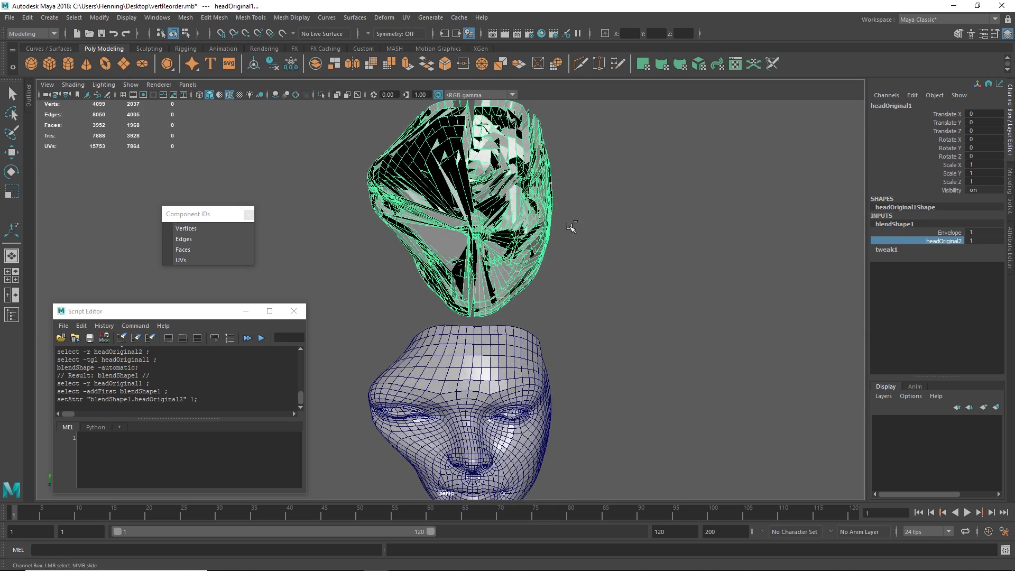
middle_click_drag(568, 224, 381, 247)
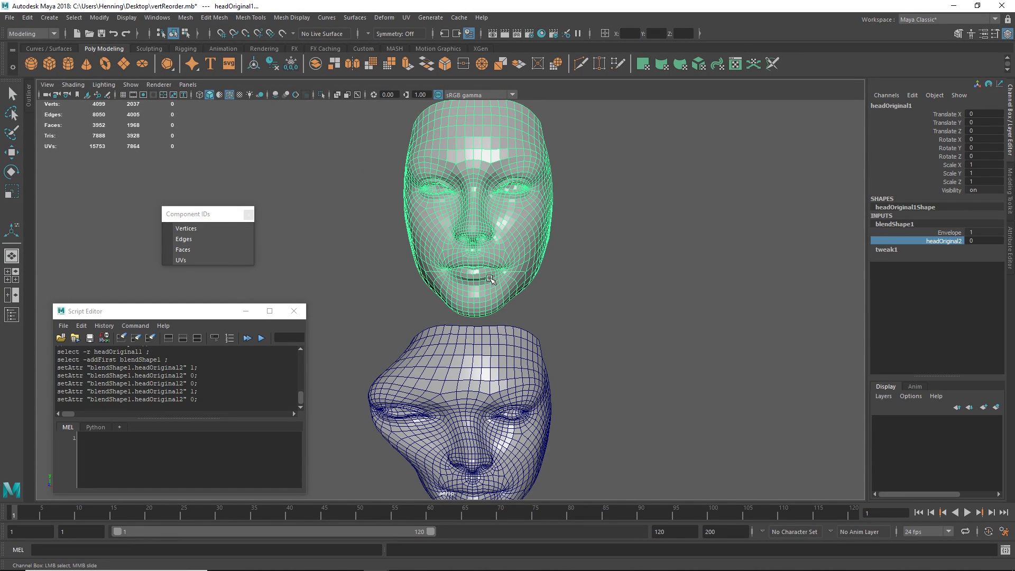
key("w")
left_click(482, 347)
left_click(491, 279)
left_click(485, 343)
left_click(485, 274)
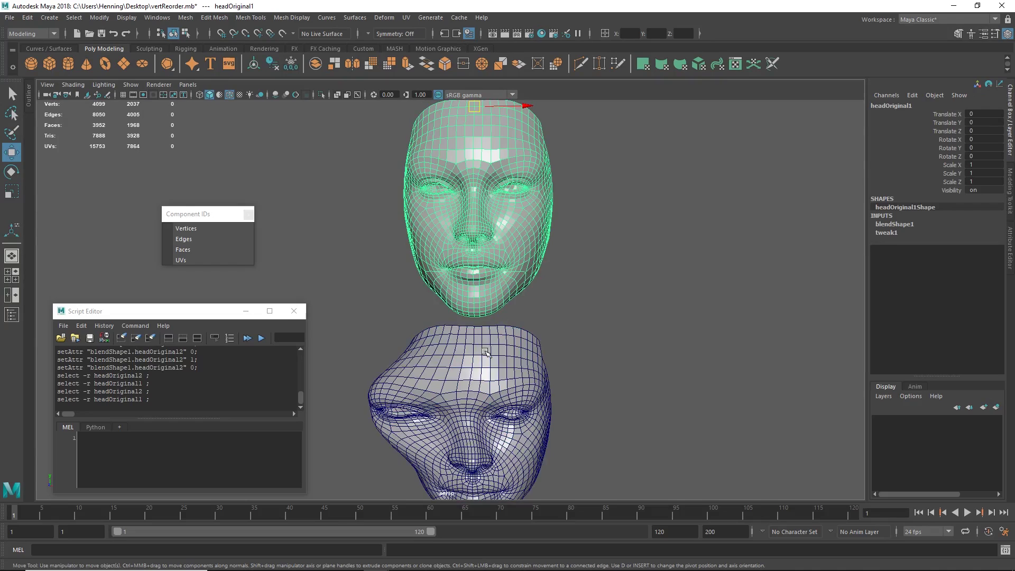
Delete the deformed mirrored head and reselect the original head
left_click(488, 353)
left_click(488, 303)
left_click(490, 353)
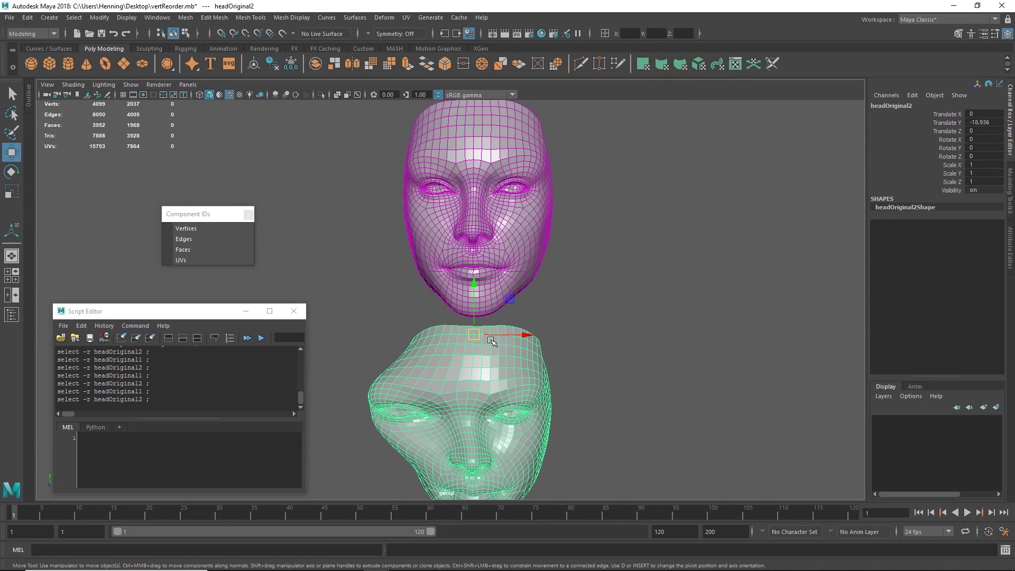
key("Delete")
left_click(496, 273)
Switch to ZBrush and start importing a mesh over the sculpted head, moving the import dialog clear of the face
key("alt+Tab")
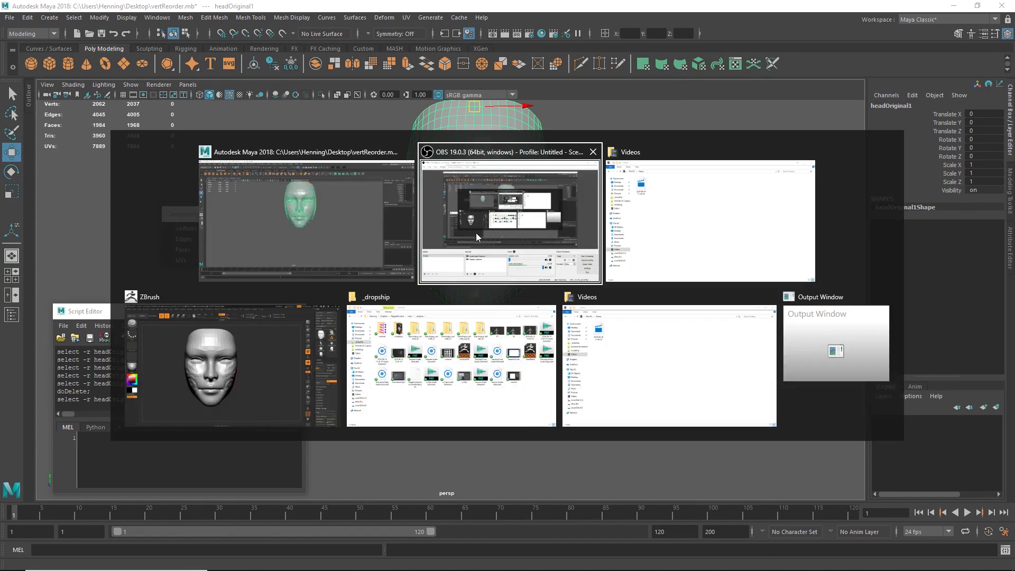
left_click(278, 365)
left_click_drag(623, 281, 596, 281)
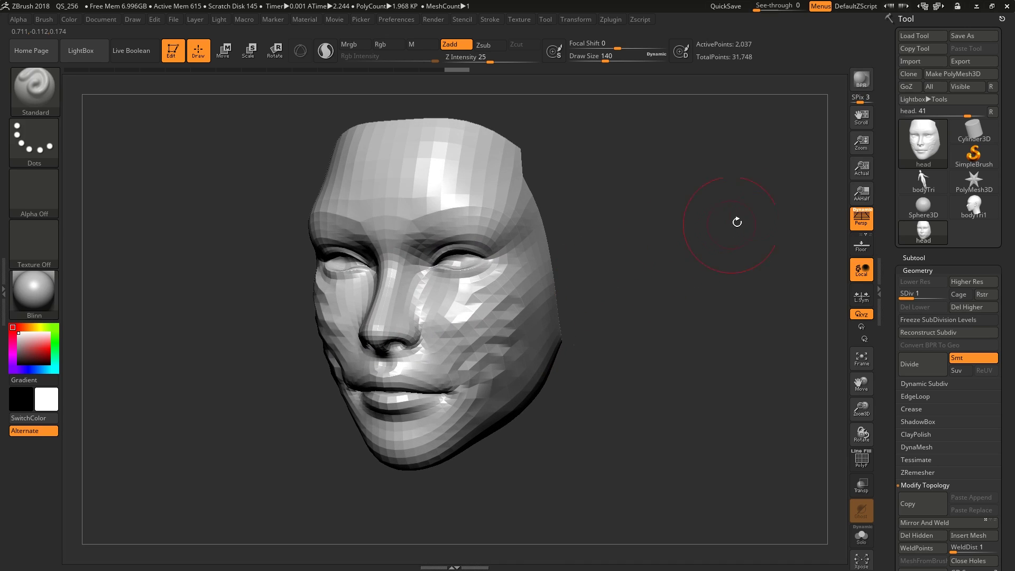
left_click(918, 62)
double_click(129, 127)
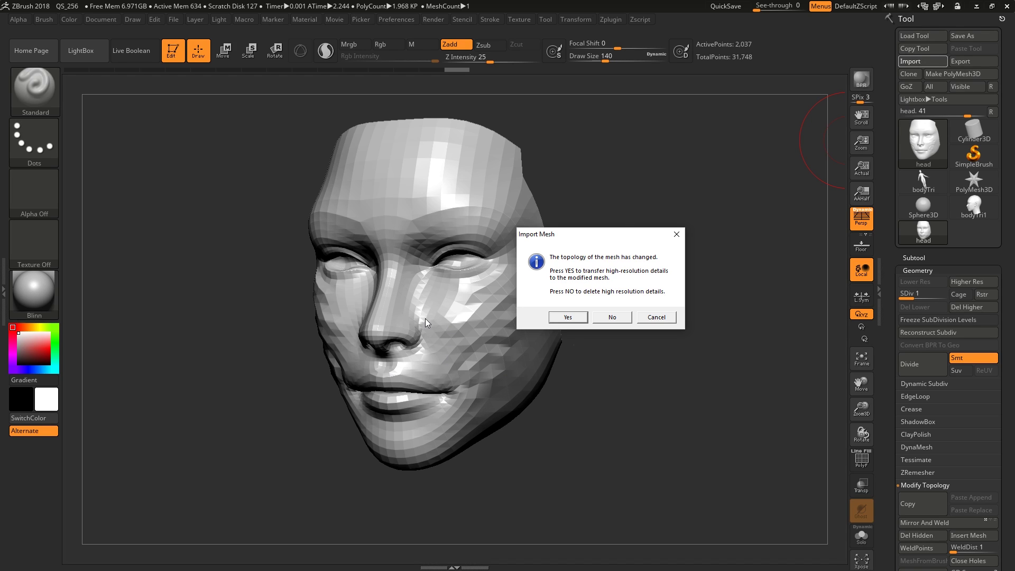
left_click_drag(580, 230, 597, 223)
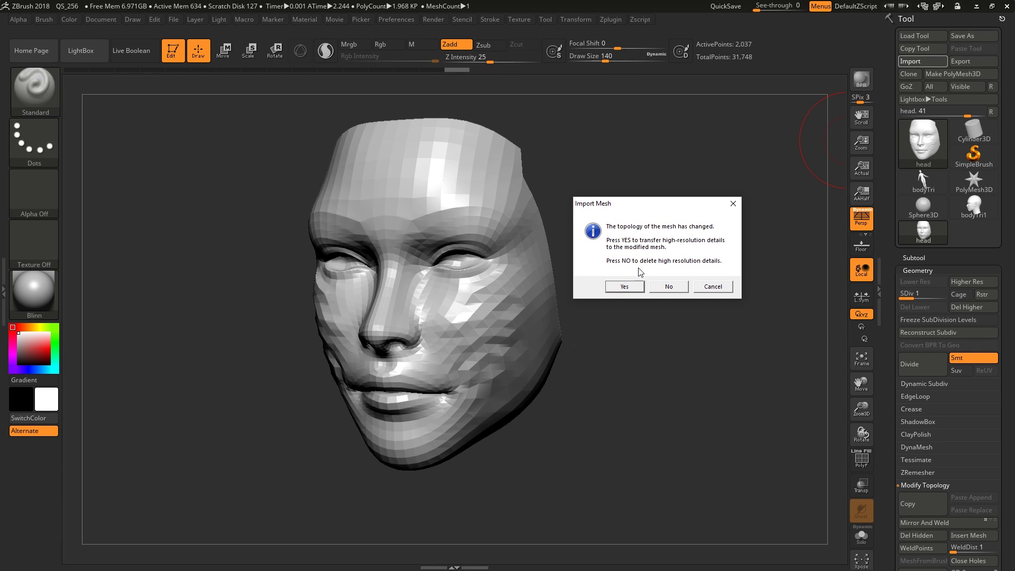
Switch back to Maya, select the plane below the head and frame it in the view
key("alt+Tab")
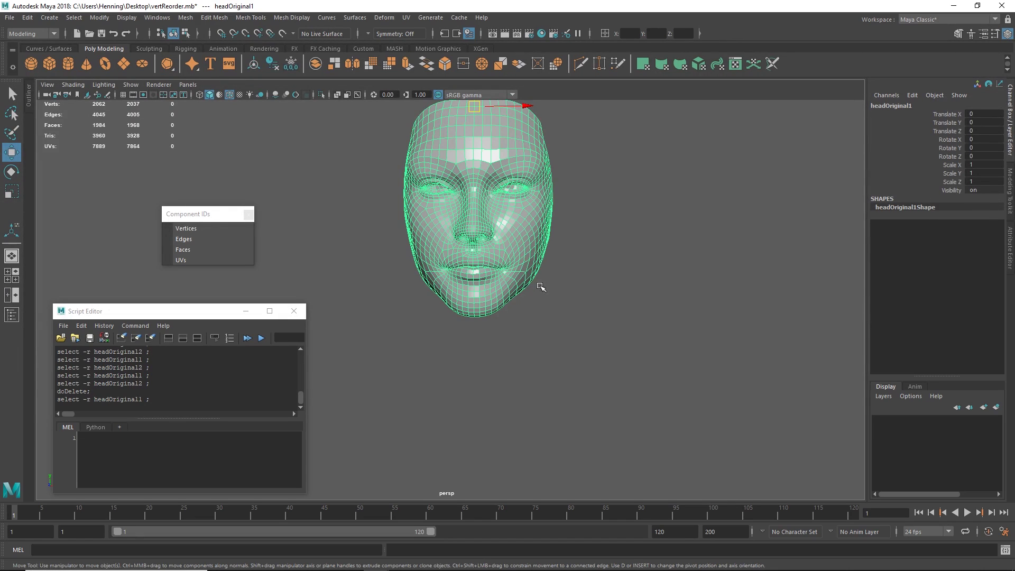
middle_click_drag(521, 211, 515, 263, "alt")
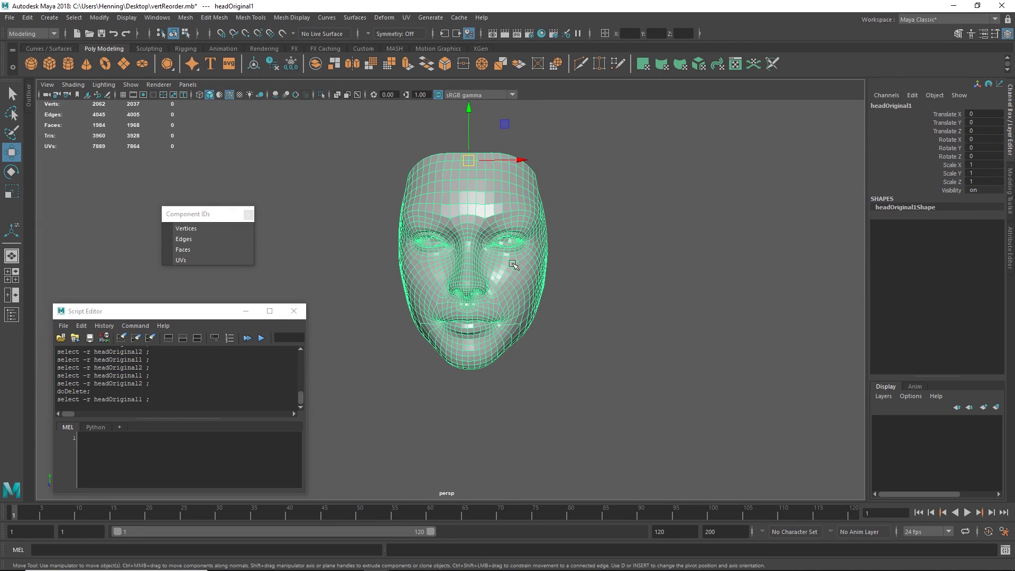
right_click_drag(488, 226, 452, 315, "alt")
left_click_drag(451, 315, 487, 257, "alt")
left_click(487, 357)
key("f")
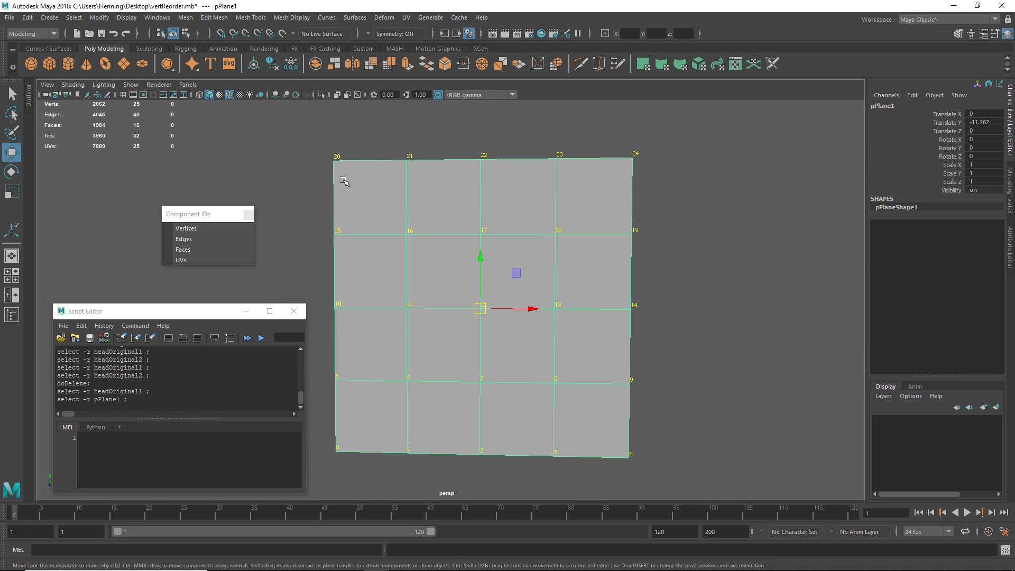
Reposition the Component IDs window and examine where the polygon component ID display options are found
left_click_drag(201, 220, 218, 199)
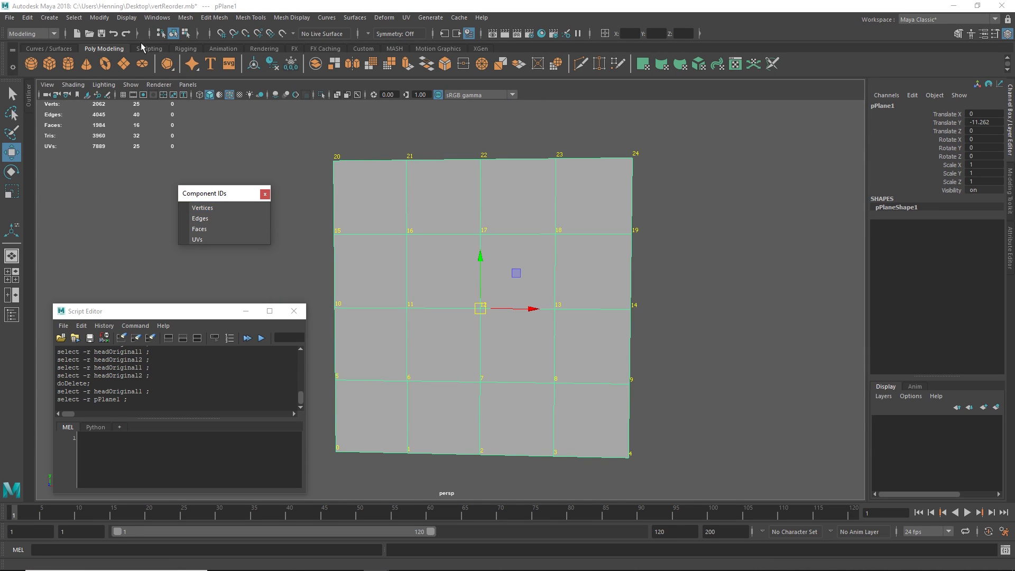
left_click(127, 18)
mouse_move(252, 153)
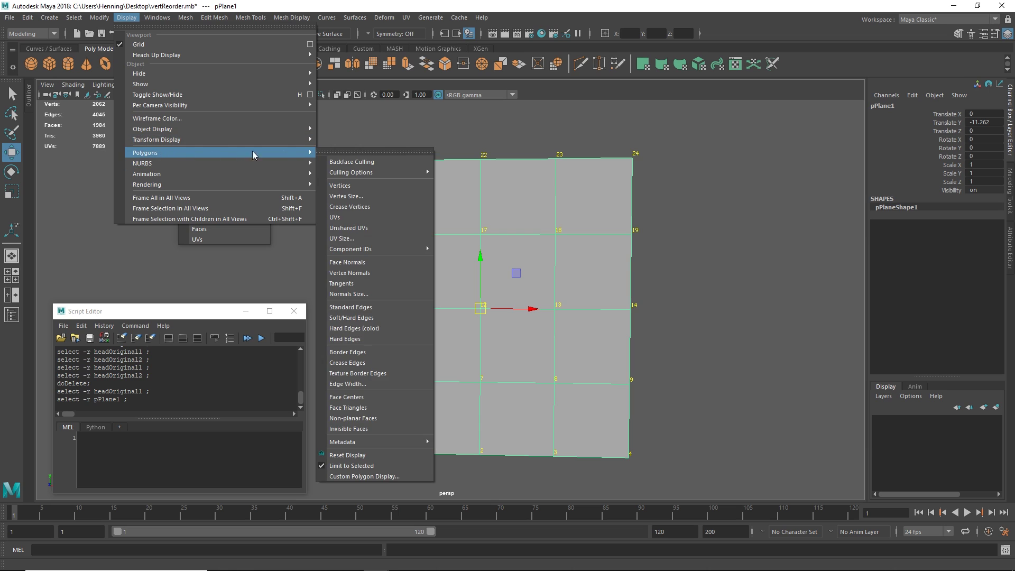
mouse_move(369, 248)
right_click_drag(557, 239, 475, 253, "alt")
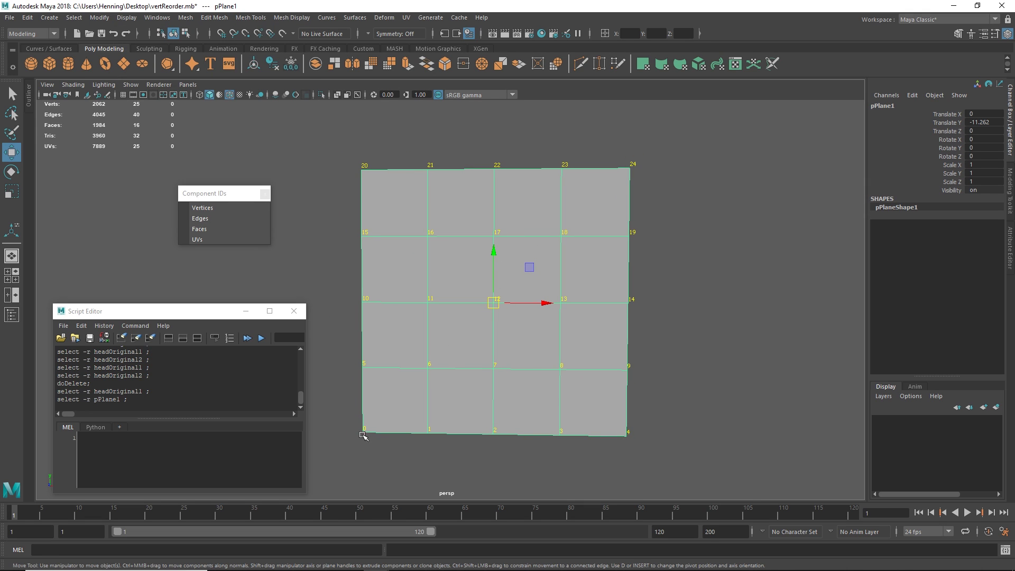
Examine the plane's numbering by selecting vertex 0, returning to object selection, and toggling the vertex IDs off and on
key("F9")
left_click_drag(385, 412, 333, 458)
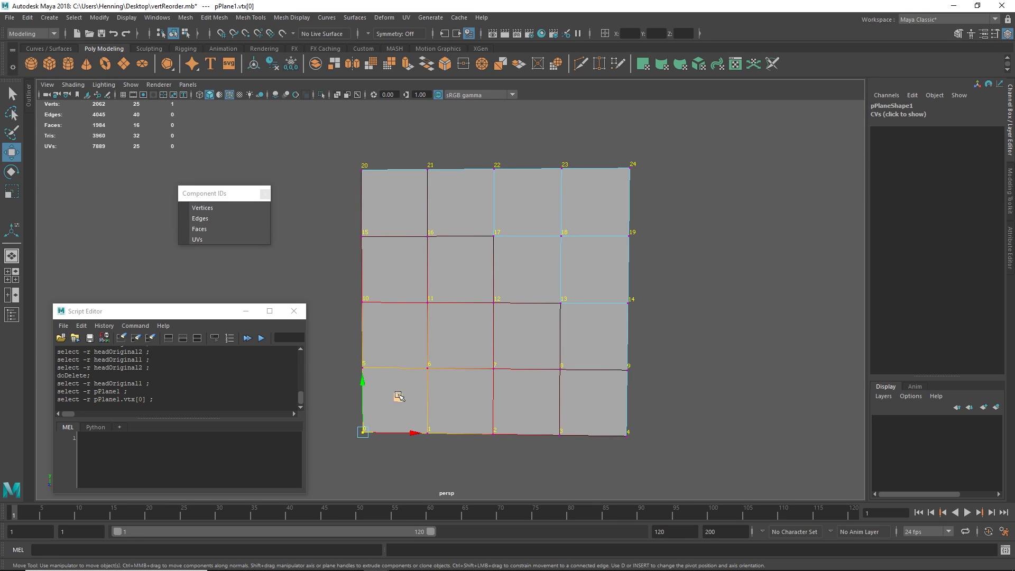
left_click_drag(390, 406, 343, 455)
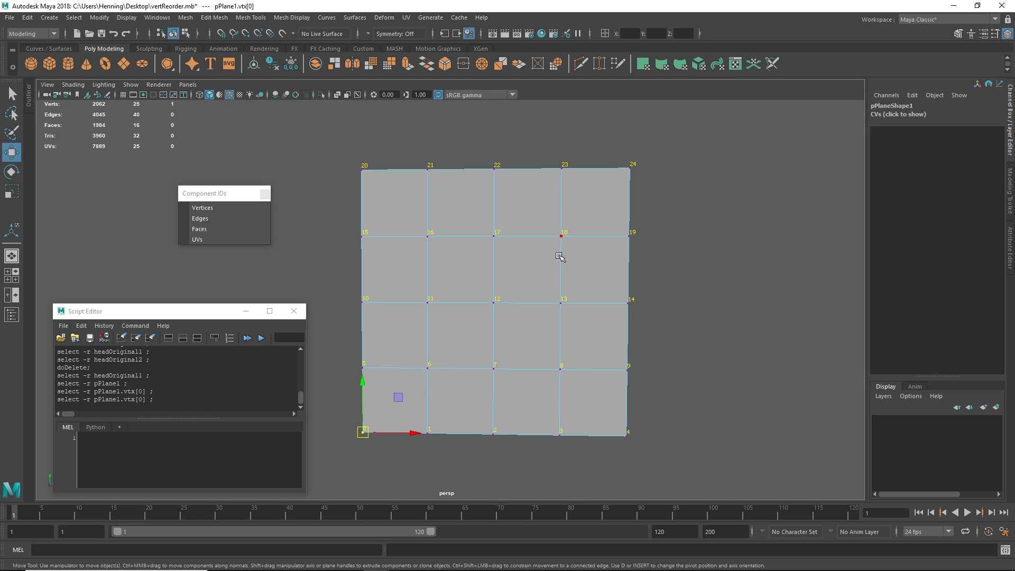
right_click_drag(559, 256, 576, 217)
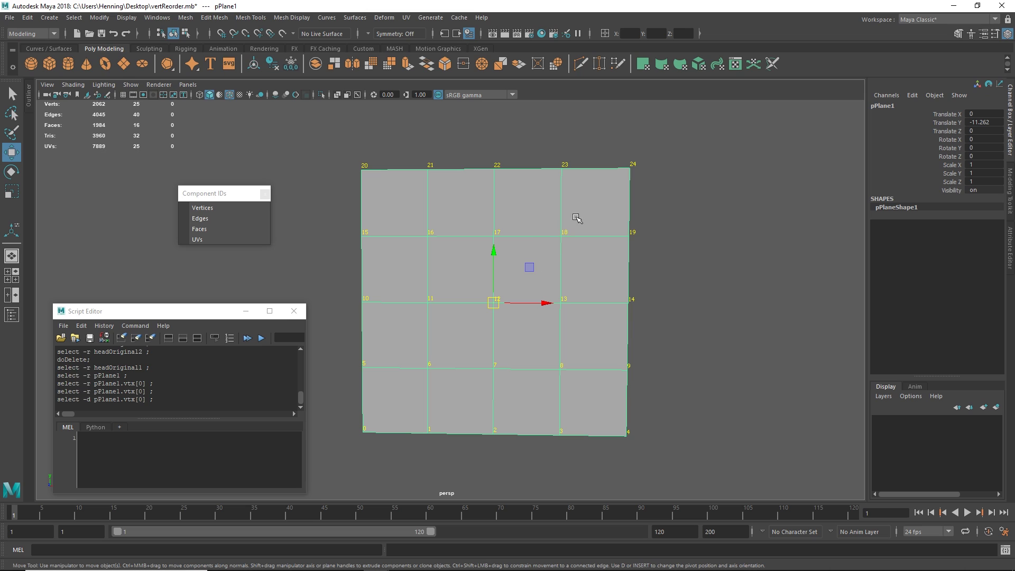
left_click(224, 207)
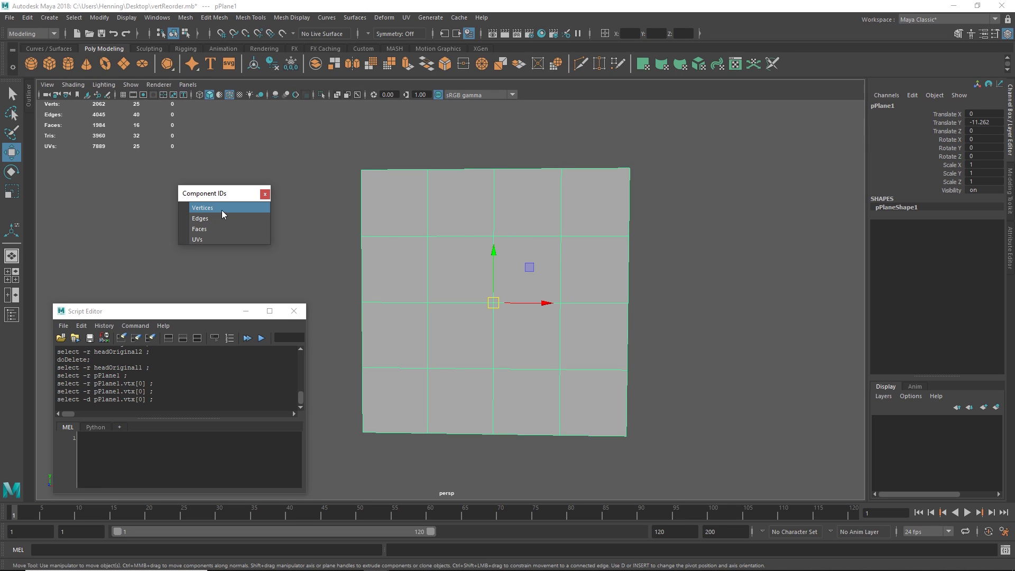
left_click(226, 207)
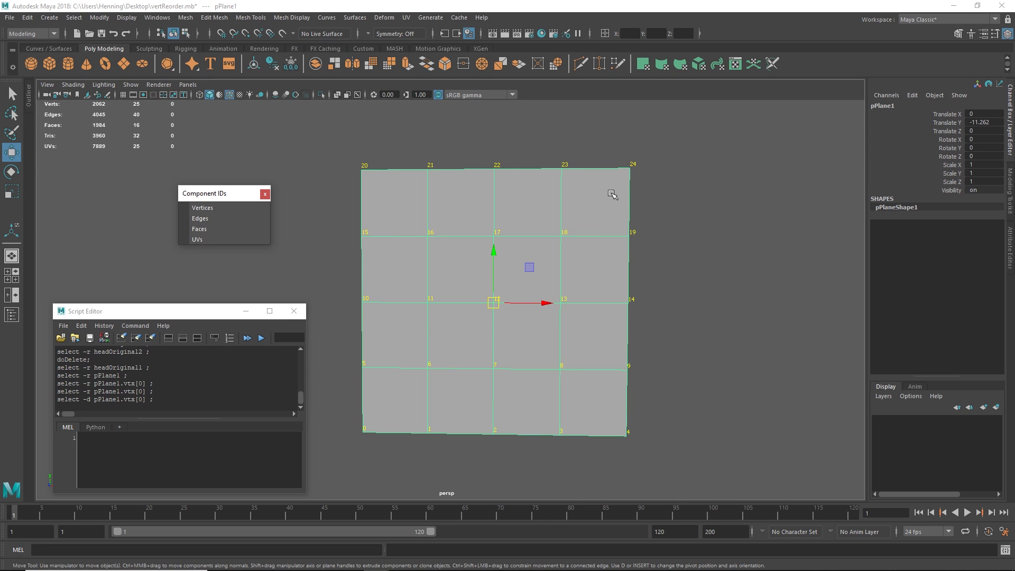
Duplicate the plane and move the copy about 9.03 units down in Y, below the original
right_click_drag(548, 232, 501, 256, "alt")
middle_click_drag(501, 256, 506, 195, "alt")
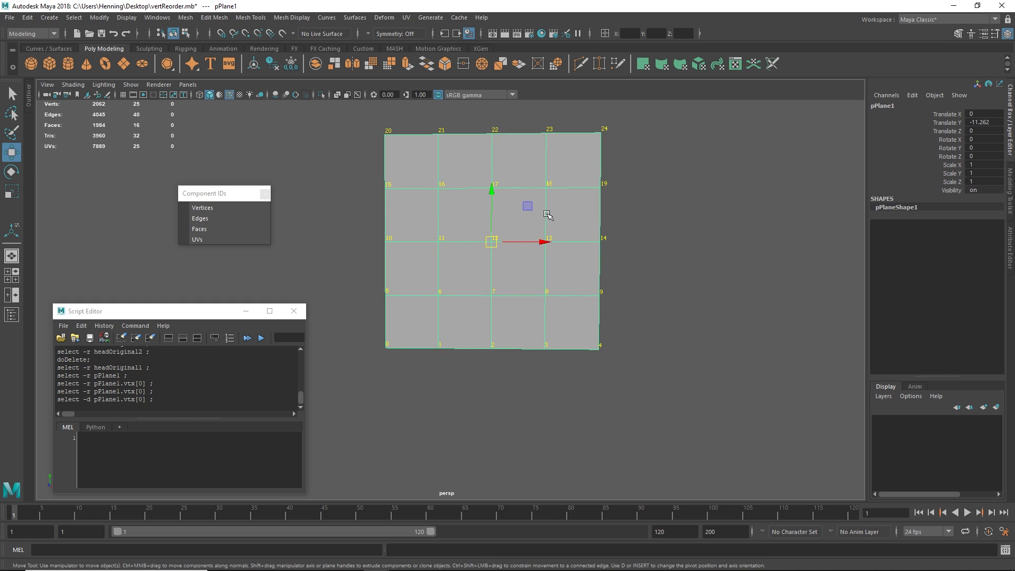
key("ctrl+d")
middle_click_drag(594, 176, 555, 410)
key("ctrl+z")
middle_click_drag(612, 163, 579, 364)
right_click_drag(579, 365, 531, 349, "alt")
middle_click_drag(531, 350, 531, 286, "alt")
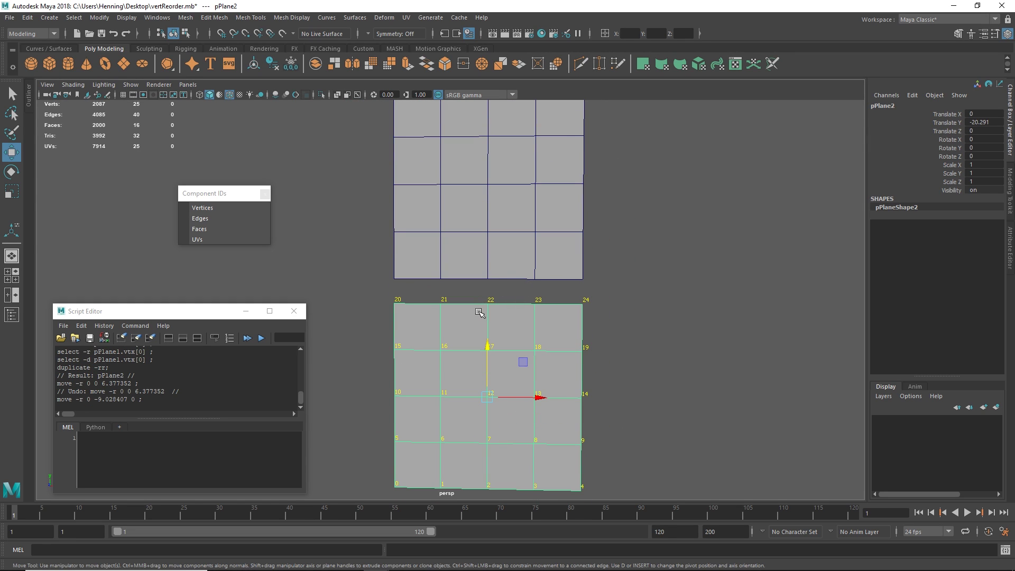
Pull vertices 15, 16, 20 and 21 of the duplicated plane about 2.87 units forward in Z
right_click_drag(491, 306, 444, 300)
left_click_drag(451, 275, 360, 373)
left_click_drag(553, 249, 471, 280, "alt")
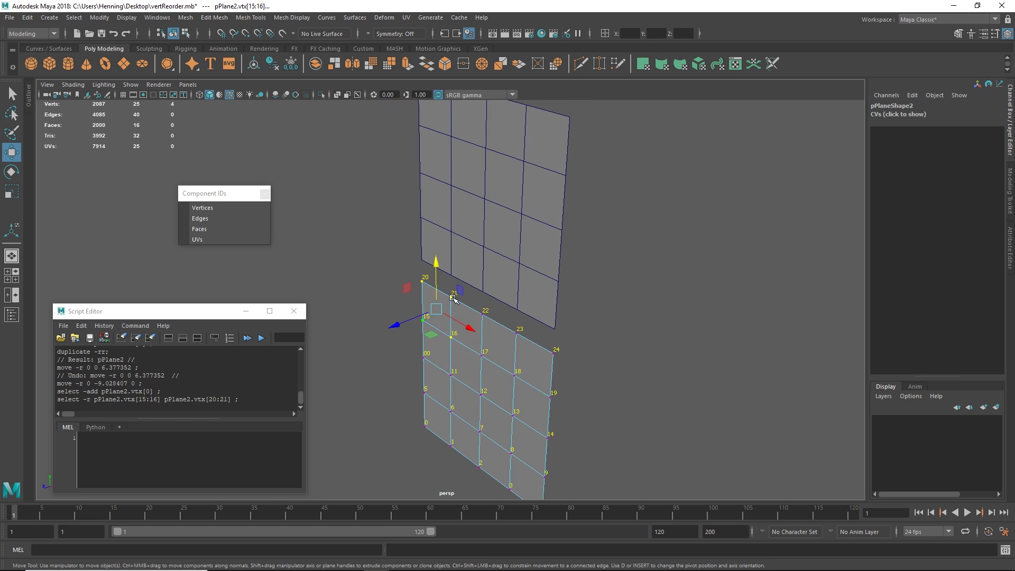
middle_click_drag(472, 281, 426, 296, "shift")
left_click_drag(428, 298, 478, 288, "alt")
right_click_drag(479, 230, 510, 200)
Create a blend shape with the deformed duplicate plane as target and the original plane as base
left_click(511, 200)
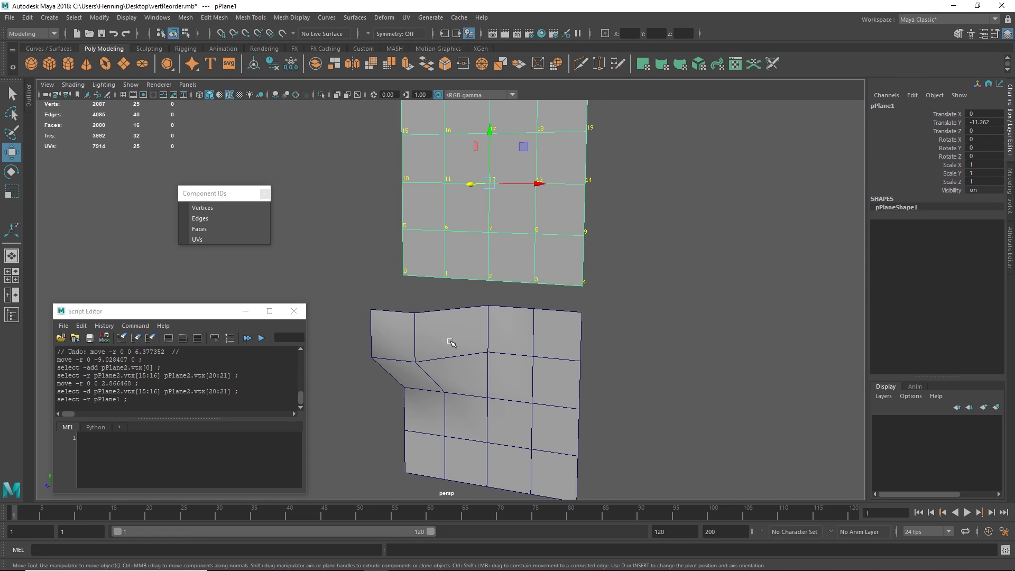
left_click(452, 343)
left_click(468, 246, "shift")
key("space")
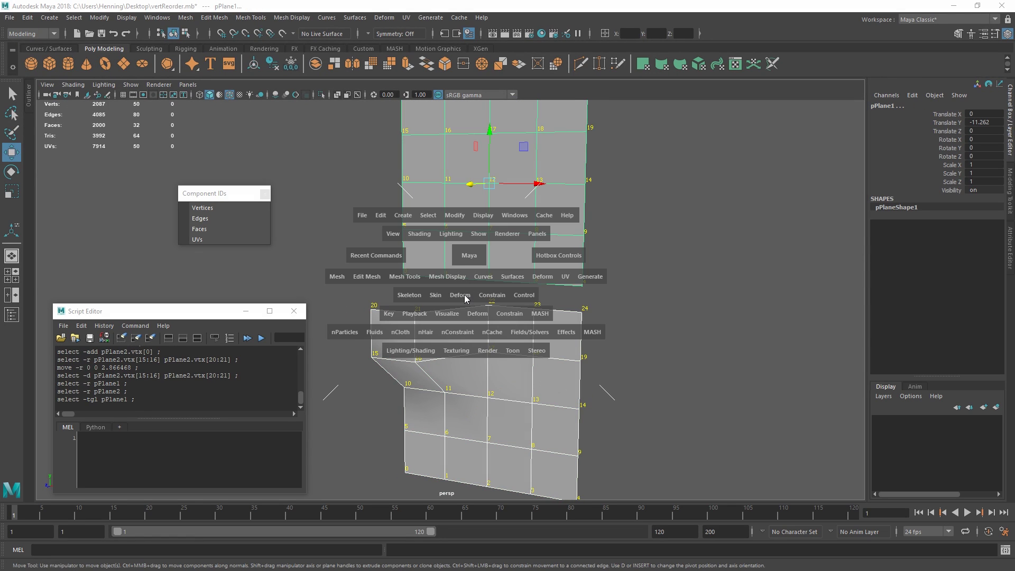
left_click(464, 294)
left_click(485, 110)
Set the original plane's pPlane2 blend shape weight to 1 and compare the vertex IDs of both planes
mouse_move(444, 246)
left_mouse_down("alt")
mouse_move(454, 249)
mouse_move(440, 229)
left_mouse_up("alt")
left_click(440, 228)
left_click(899, 225)
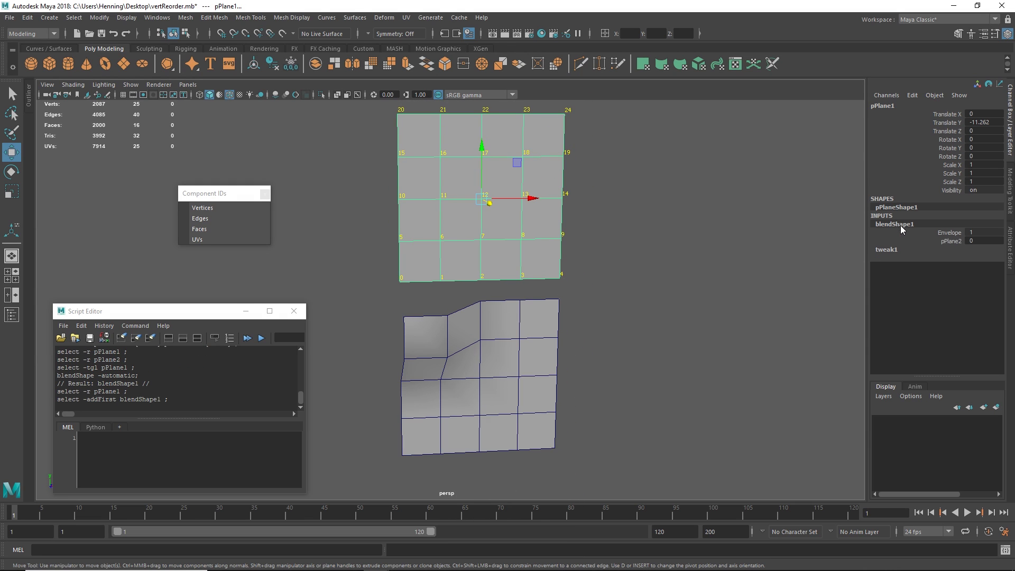
left_click(912, 240)
middle_click_drag(606, 264, 520, 294)
left_click(471, 333, "shift")
left_click_drag(519, 293, 391, 316, "alt")
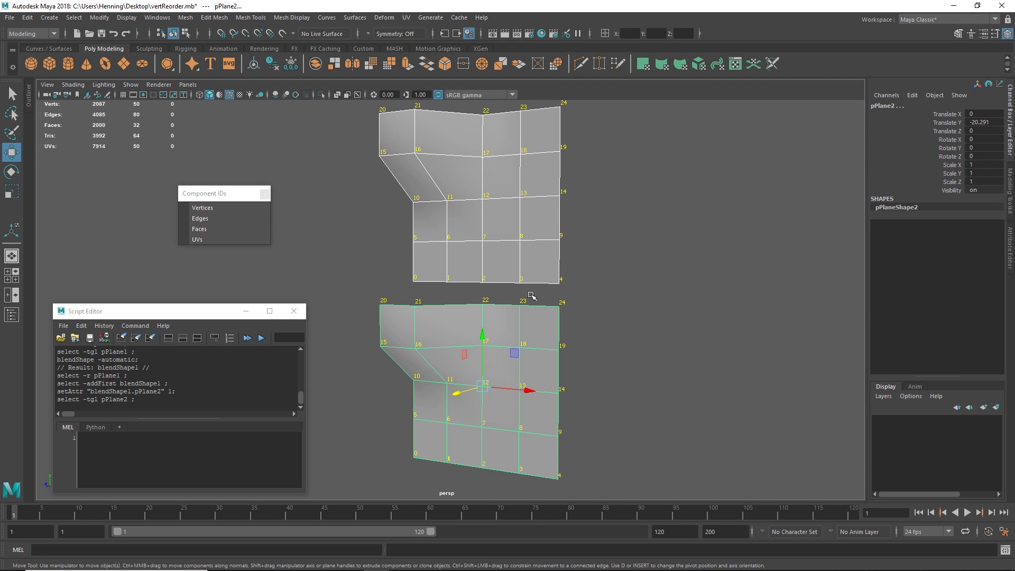
left_click_drag(557, 341, 550, 270, "alt")
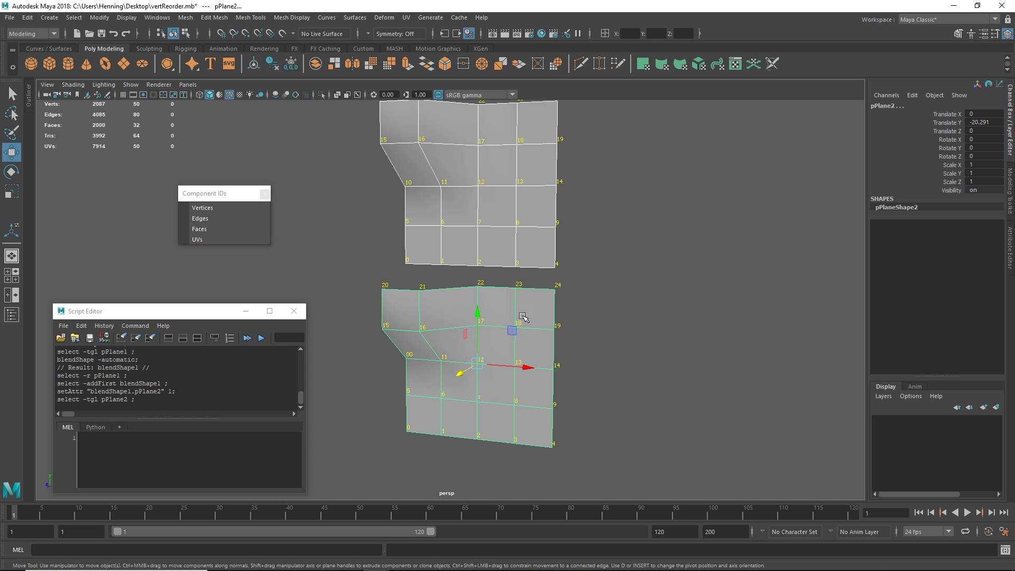
Pull vertex 0 of the original plane forward in Z by about 4.77 units in total
left_click_drag(524, 306, 473, 270, "alt")
right_click_drag(438, 260, 429, 254)
left_click_drag(406, 275, 443, 246)
middle_click_drag(448, 245, 433, 252)
left_click_drag(397, 263, 369, 269)
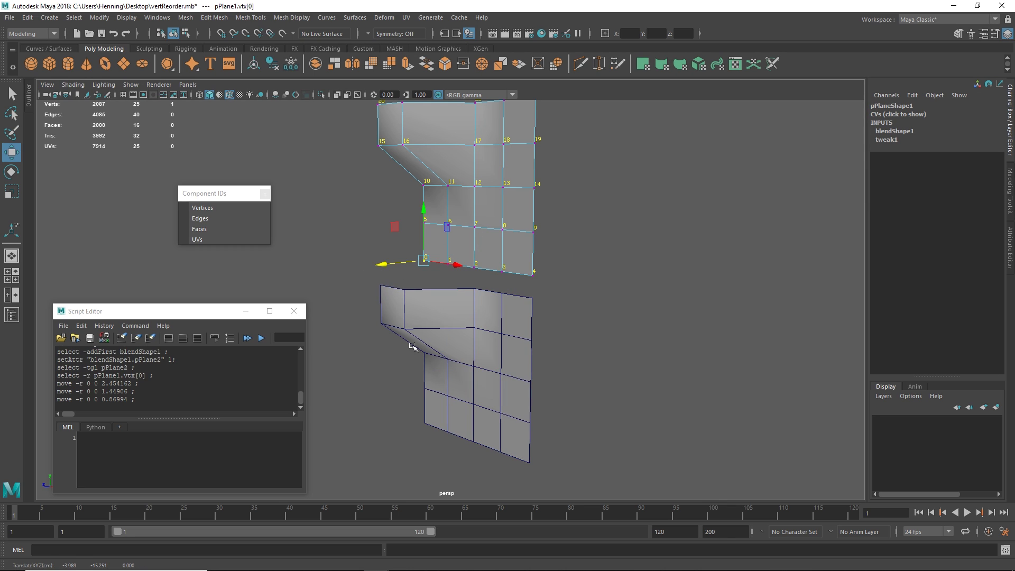
Pull vertex 0 of the duplicated plane about 3.08 units forward in Z
left_click(415, 381)
left_click(438, 413)
right_click_drag(418, 409, 407, 408)
left_click_drag(431, 409, 398, 448)
middle_click_drag(463, 401, 413, 398)
Move vertices 5 and 10 of the duplicated plane by about -3.13 in X and -1.18 in Y
left_click_drag(435, 379, 414, 400)
left_click_drag(435, 345, 456, 347)
right_click_drag(456, 346, 494, 290)
Compare the vertex IDs of the two planes by selecting them together and alternately
left_click_drag(455, 317, 483, 358, "alt")
left_click(500, 244, "shift")
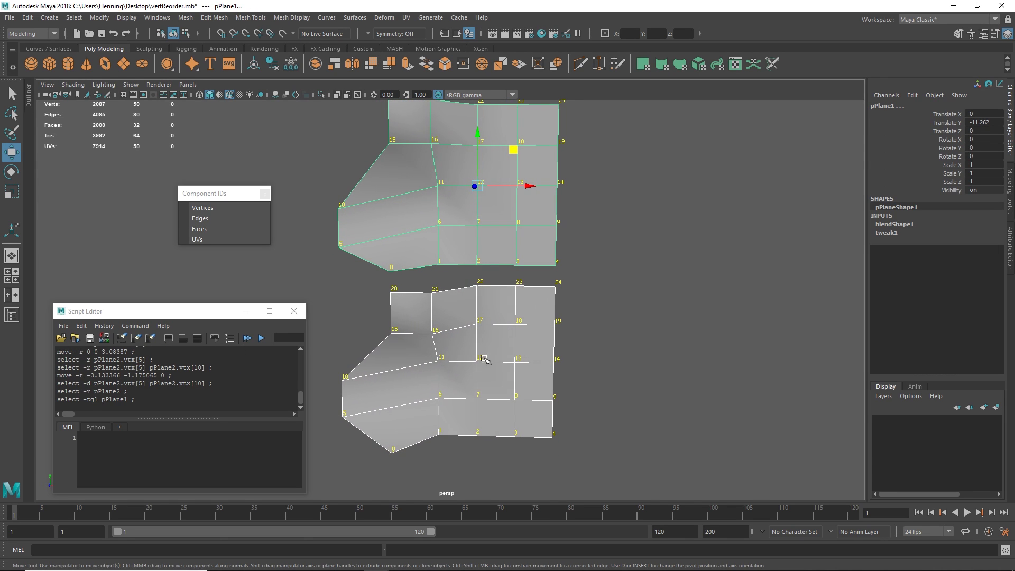
left_click(443, 312)
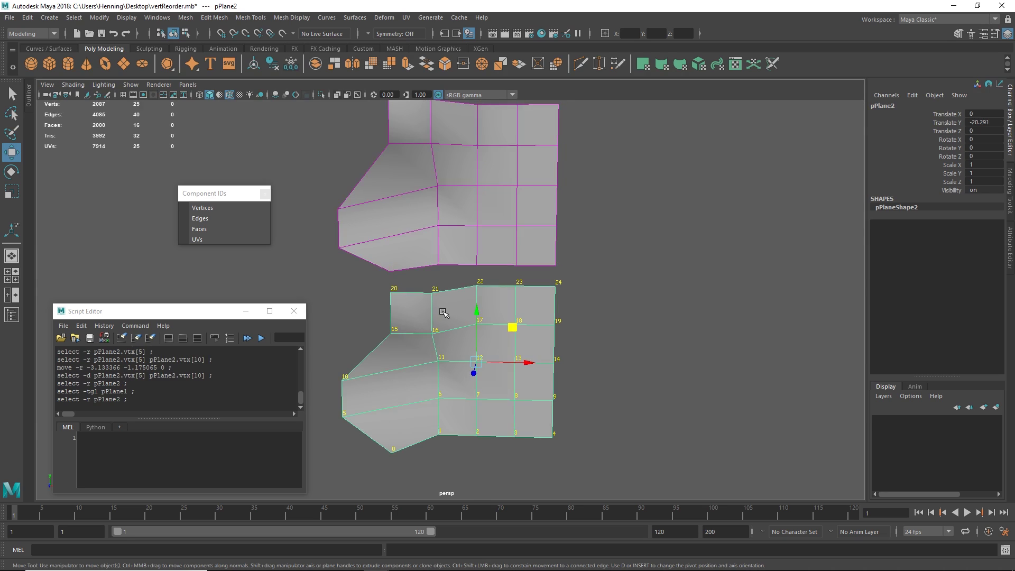
left_click(502, 231)
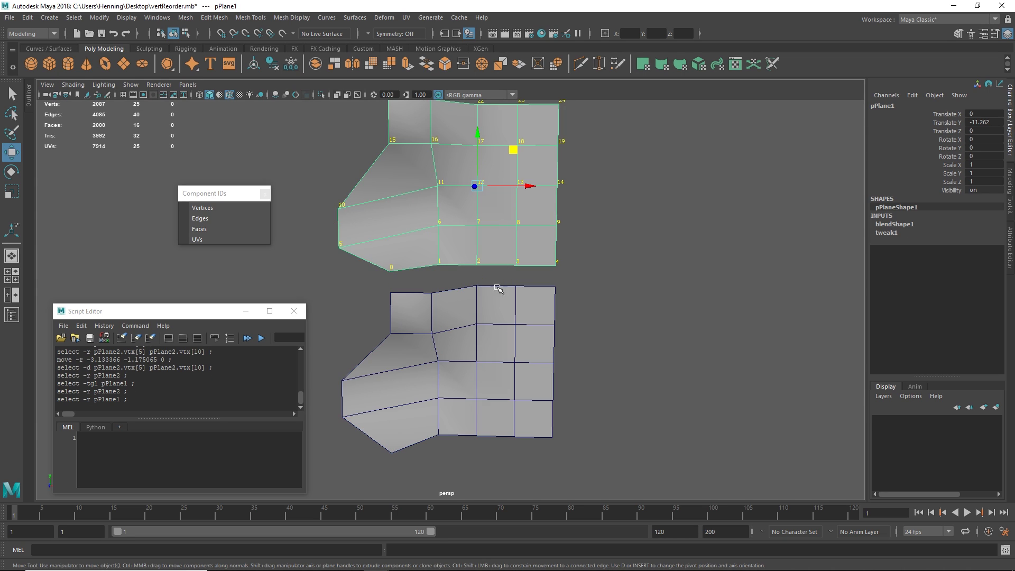
left_click(501, 315)
left_click(513, 241)
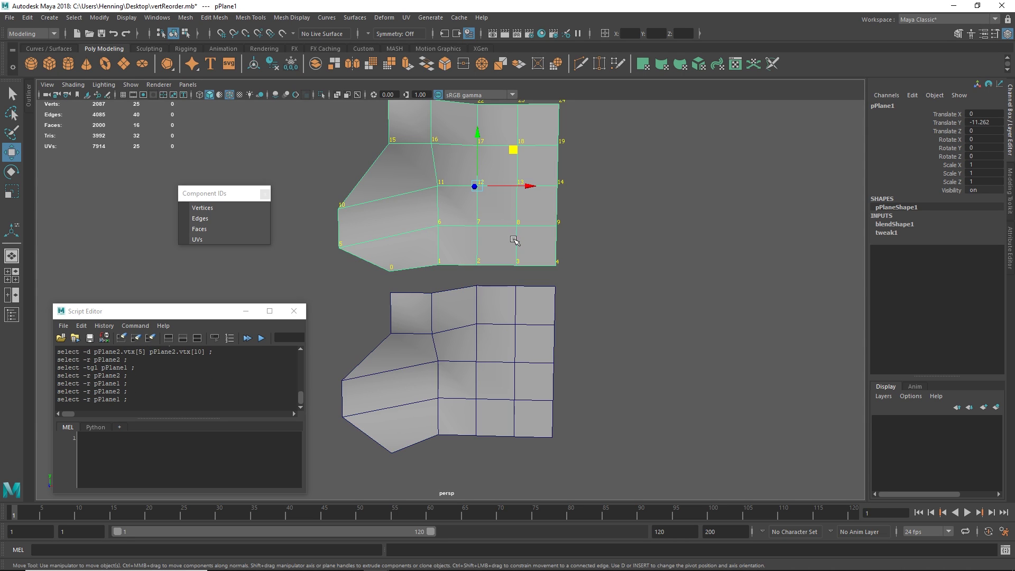
left_click(489, 367)
left_click(528, 227)
Set the original plane's pPlane2 blend shape weight to 0 and view the planes at an angle
left_click(886, 232)
left_click(894, 225)
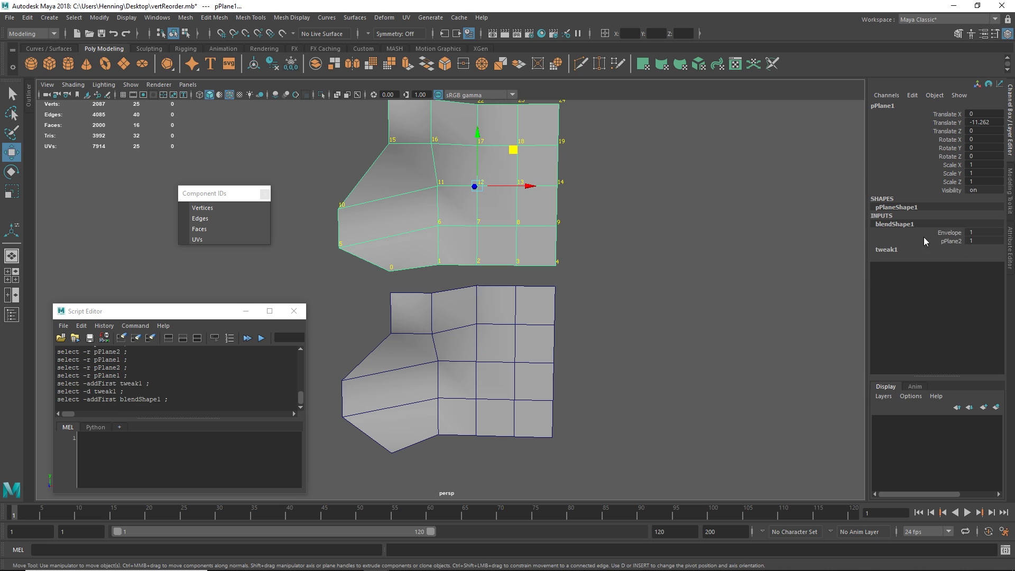
left_click(944, 241)
middle_click_drag(693, 274, 453, 300)
left_click_drag(443, 299, 436, 302, "alt")
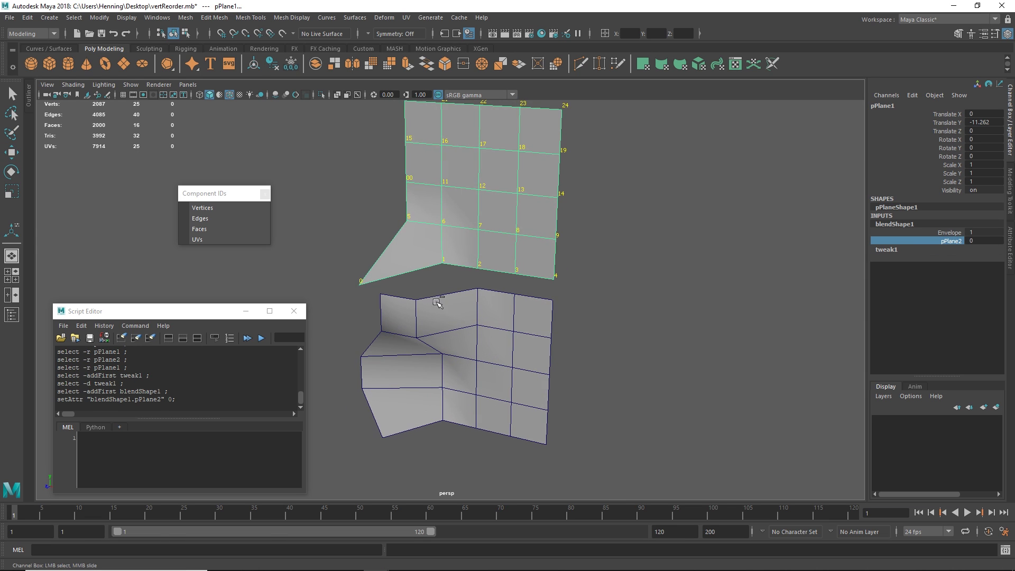
Undo the blend shape weight change and the move of vertices 5 and 10 on the duplicated plane
key("ctrl+z")
key("ctrl+z")
key("ctrl+z")
key("ctrl+z")
key("ctrl+z")
key("ctrl+z")
key("ctrl+z")
key("ctrl+z")
key("ctrl+z")
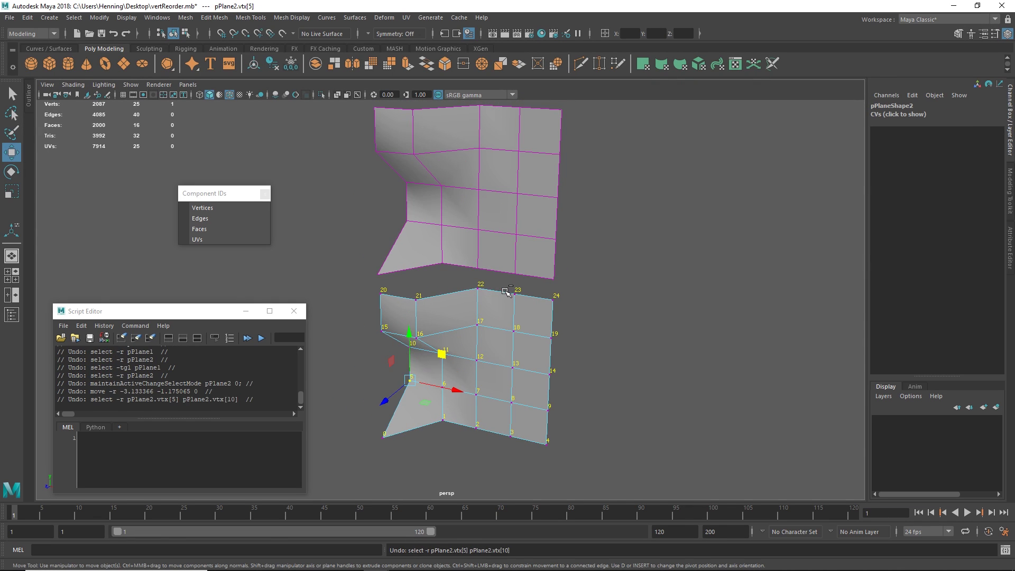
Undo the remaining corner vertex moves and blend shape weight change, and delete the duplicated plane
key("ctrl+z")
key("ctrl+z")
key("ctrl+z")
key("ctrl+z")
key("ctrl+z")
key("ctrl+z")
key("ctrl+z")
key("ctrl+z")
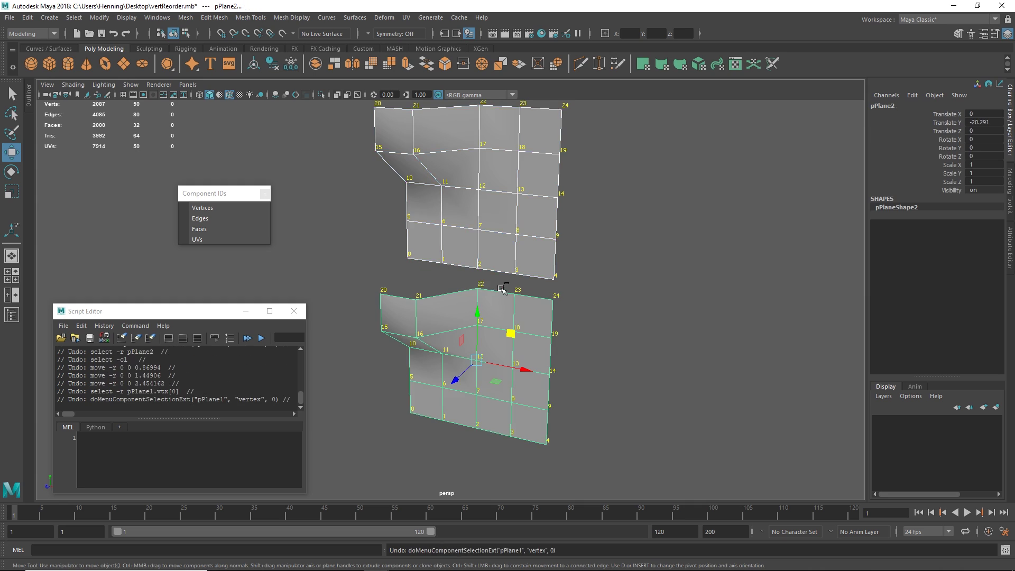
key("ctrl+z")
key("ctrl+z")
left_click(480, 345)
key("Delete")
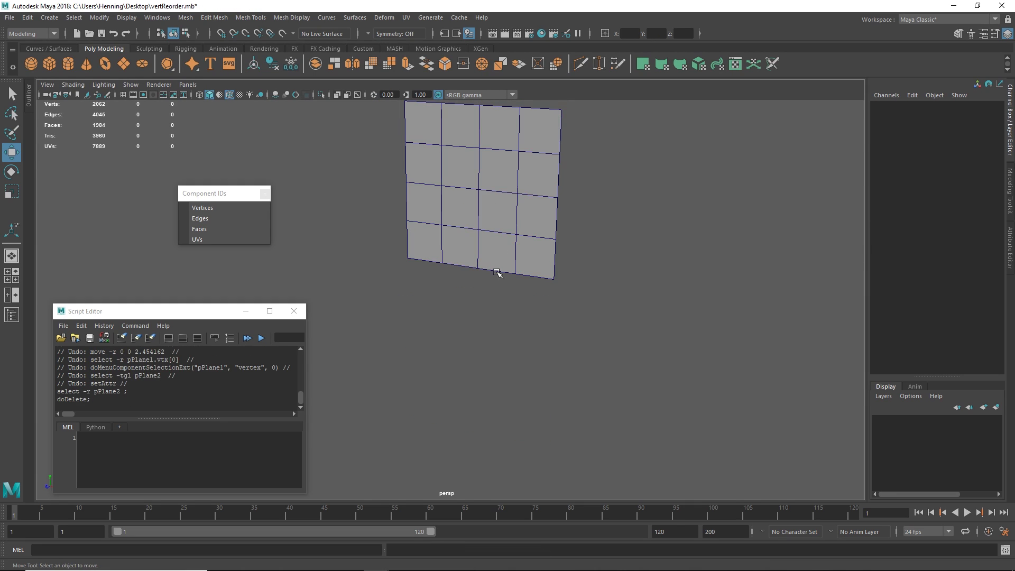
Duplicate the original plane and move the copy down about 10.08 units in Y
left_click(515, 235)
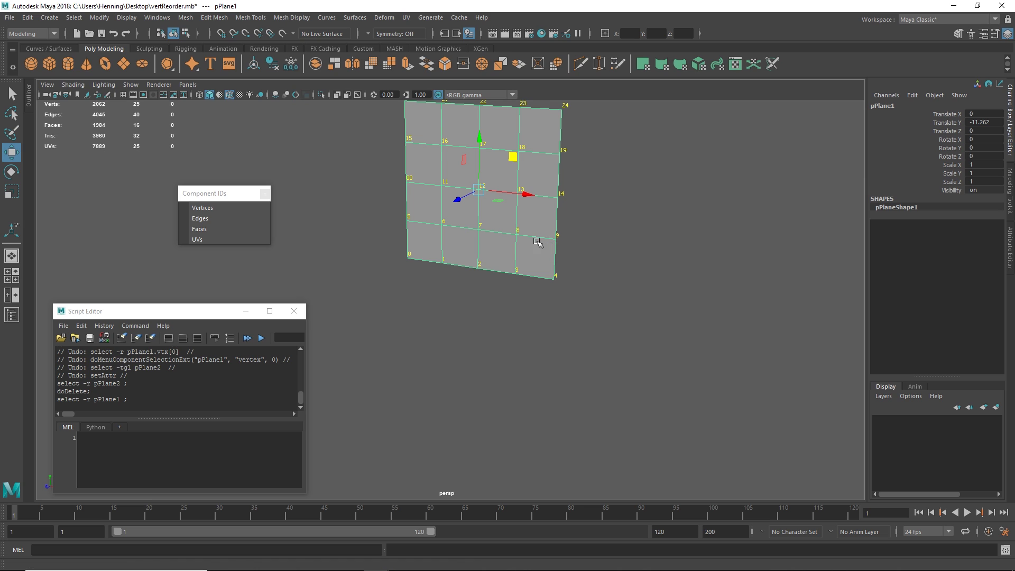
middle_click_drag(520, 227, 512, 295, "alt")
left_click_drag(512, 296, 556, 263, "alt")
key("ctrl+d")
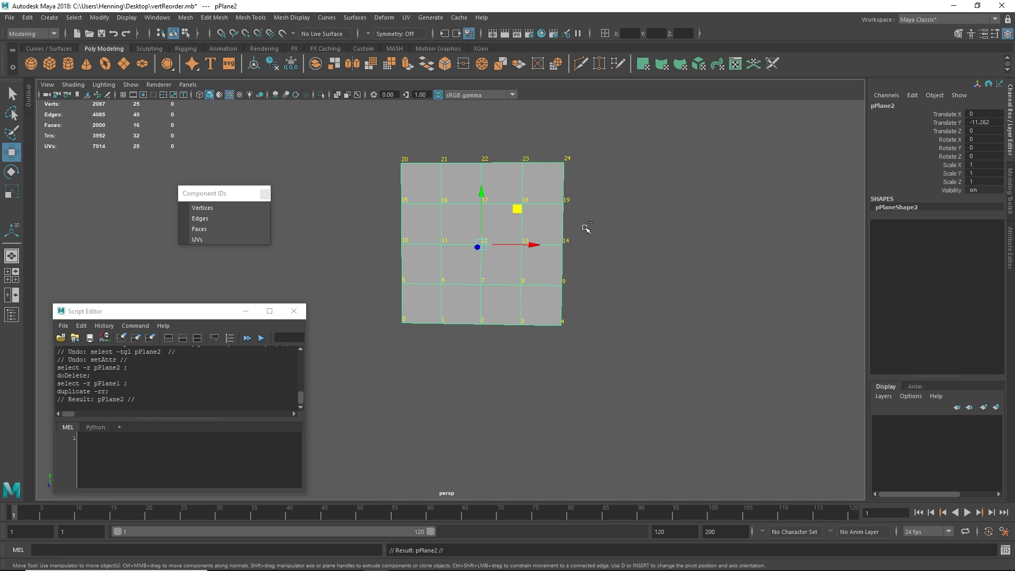
middle_click_drag(601, 157, 587, 300, "shift")
key("ctrl+z")
middle_click_drag(600, 175, 579, 244, "shift")
Delete the eight faces forming the negative X half of the duplicated plane
right_click_drag(449, 345, 462, 383)
left_click_drag(388, 440, 486, 228)
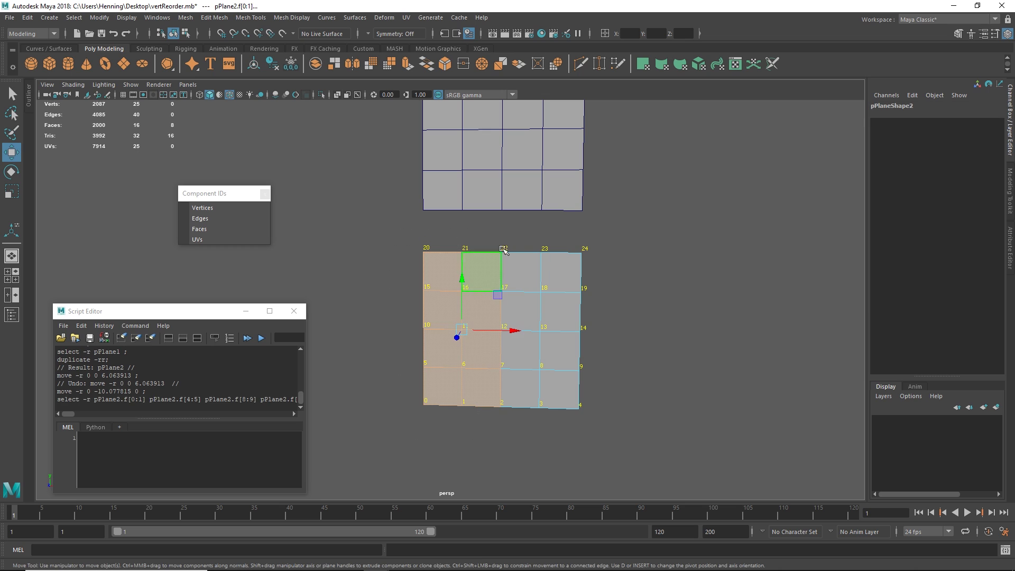
key("Delete")
key("F8")
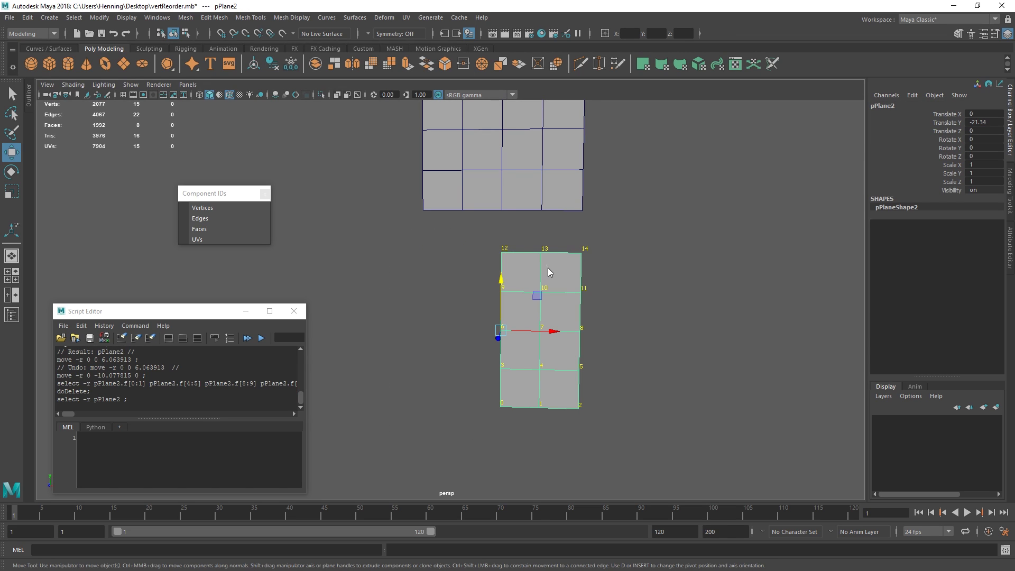
Mirror the remaining half plane across the world X axis in the negative direction, with a merge threshold of 0.001
right_click_drag(547, 268, 523, 385, "shift")
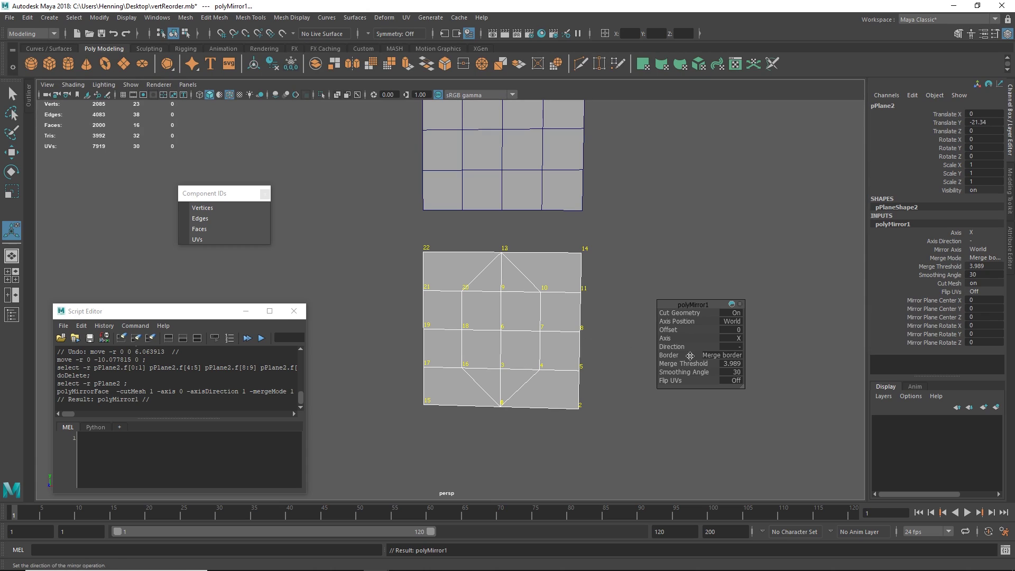
left_click(728, 364)
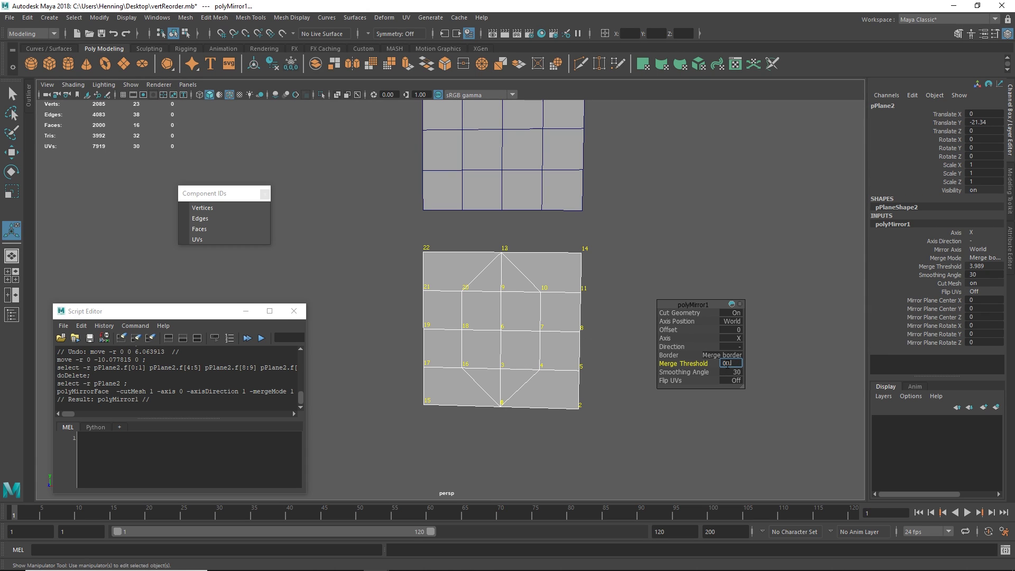
type("0.001")
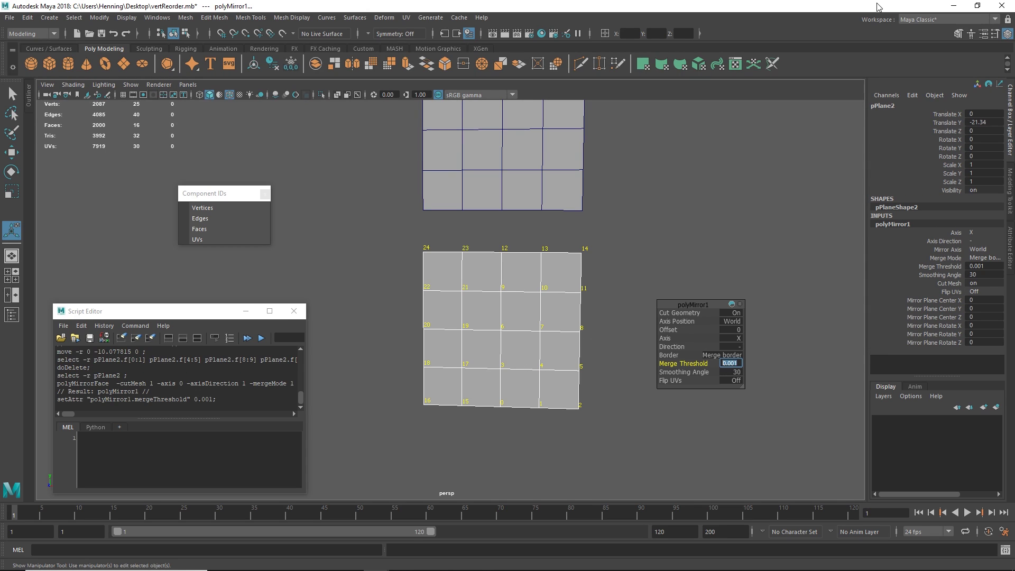
key("Return")
Compare the vertex IDs of the original and mirrored planes by selecting them alternately and together
left_click(492, 220)
left_click(470, 333)
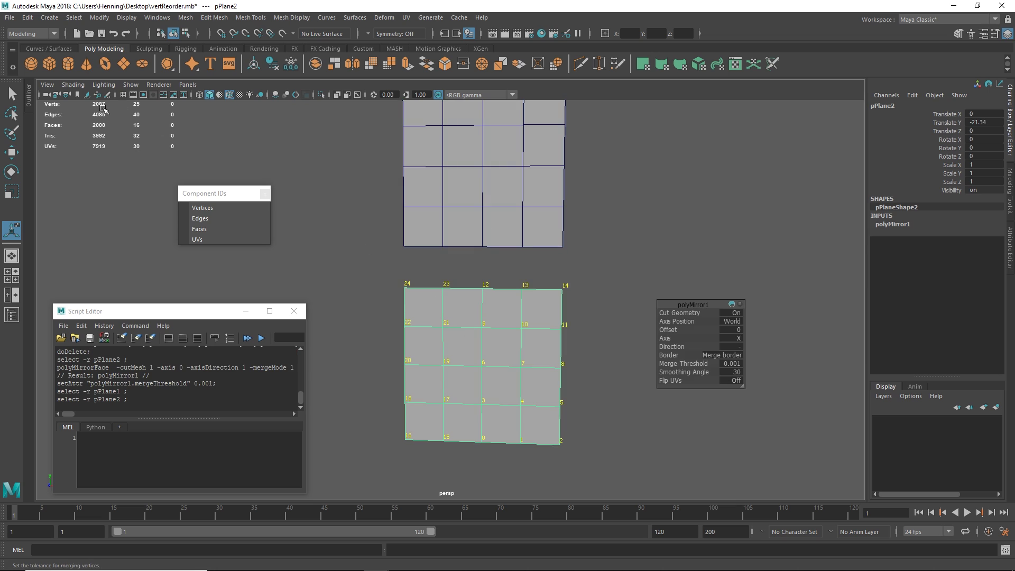
left_click(478, 192)
left_click(490, 345)
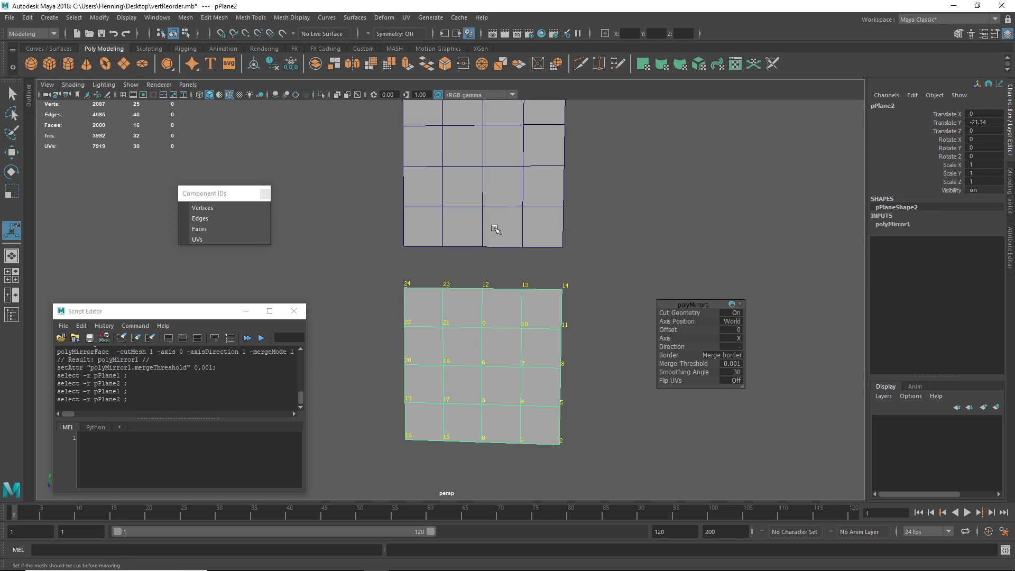
left_click(496, 230, "shift")
key("f")
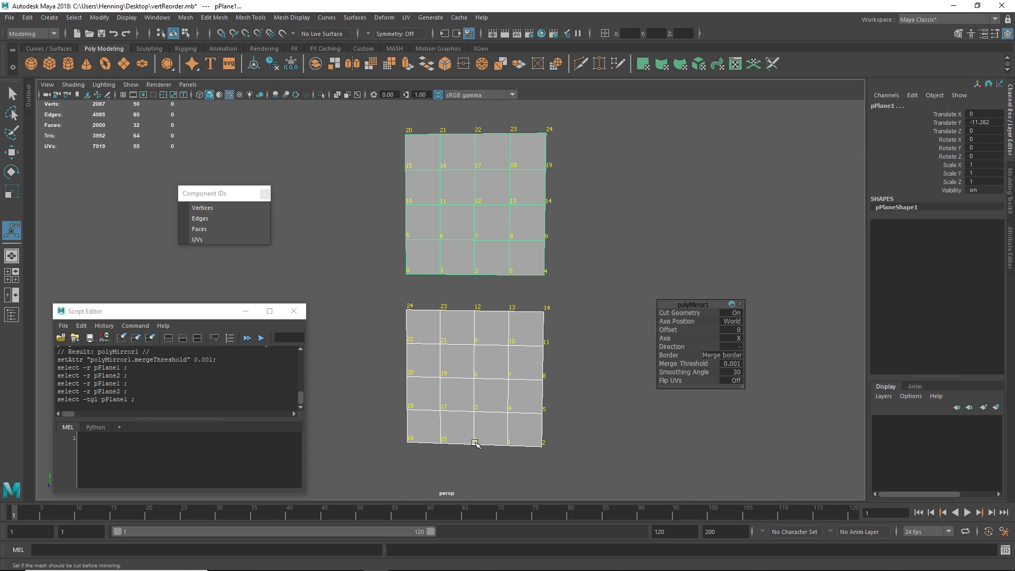
left_click(468, 380)
mouse_move(481, 356)
left_mouse_down("alt")
mouse_move(460, 344)
mouse_move(476, 341)
mouse_move(470, 347)
left_mouse_up("alt")
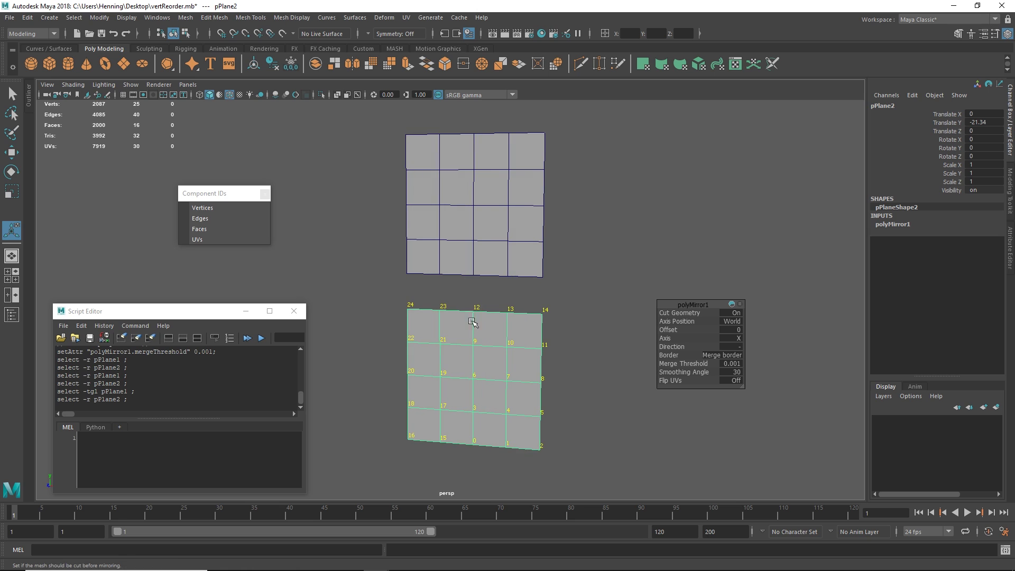
left_click_drag(417, 401, 430, 390, "alt")
Move vertices 15 to 18 of the mirrored plane by about 2.59 in Z
key("q")
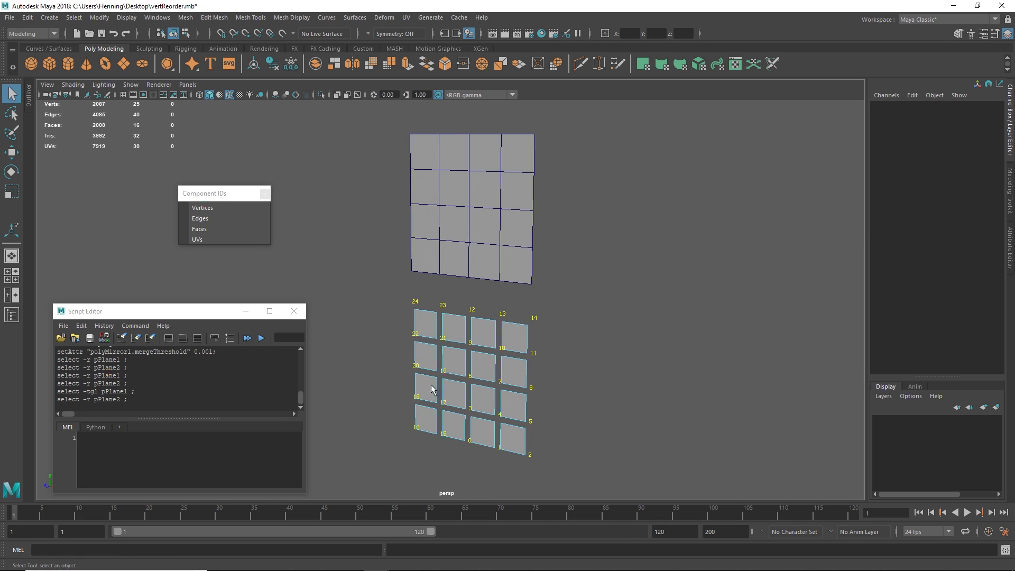
right_click_drag(430, 387, 386, 373)
key("w")
left_click_drag(448, 388, 431, 400)
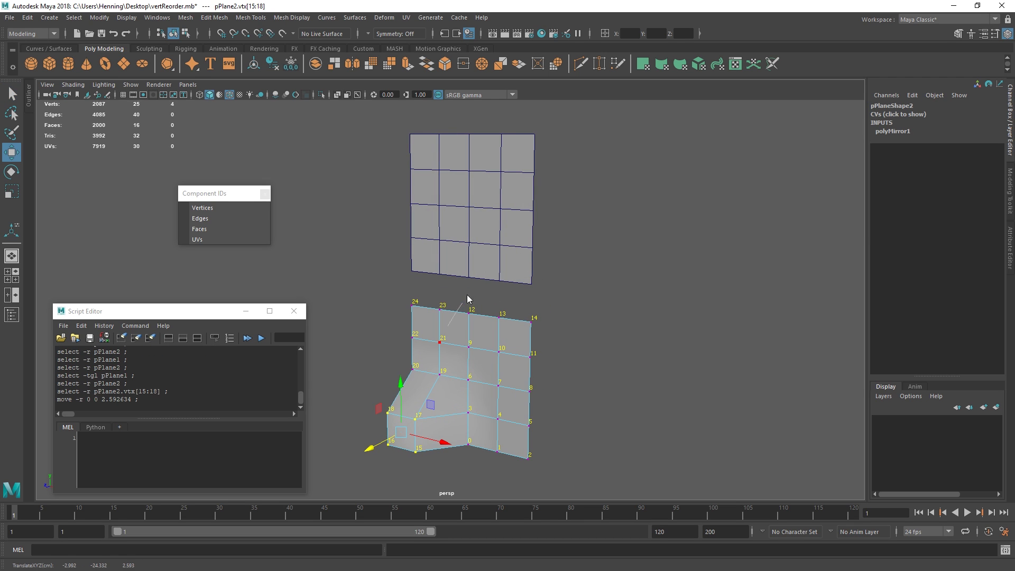
Create a blend shape on the original plane using the deformed mirrored plane as its target
left_click(479, 253)
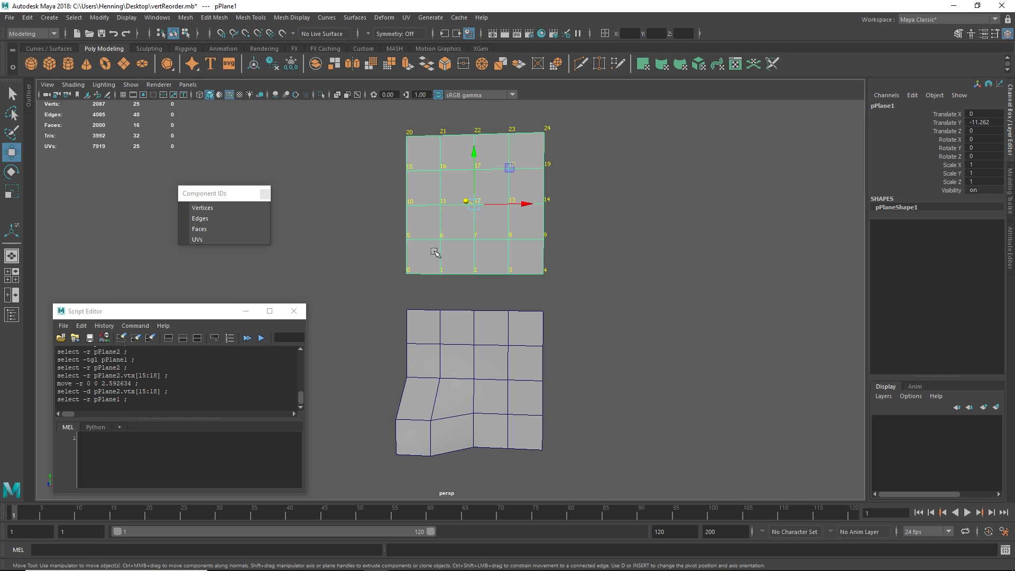
left_click(458, 357)
left_click(477, 230, "shift")
key("space")
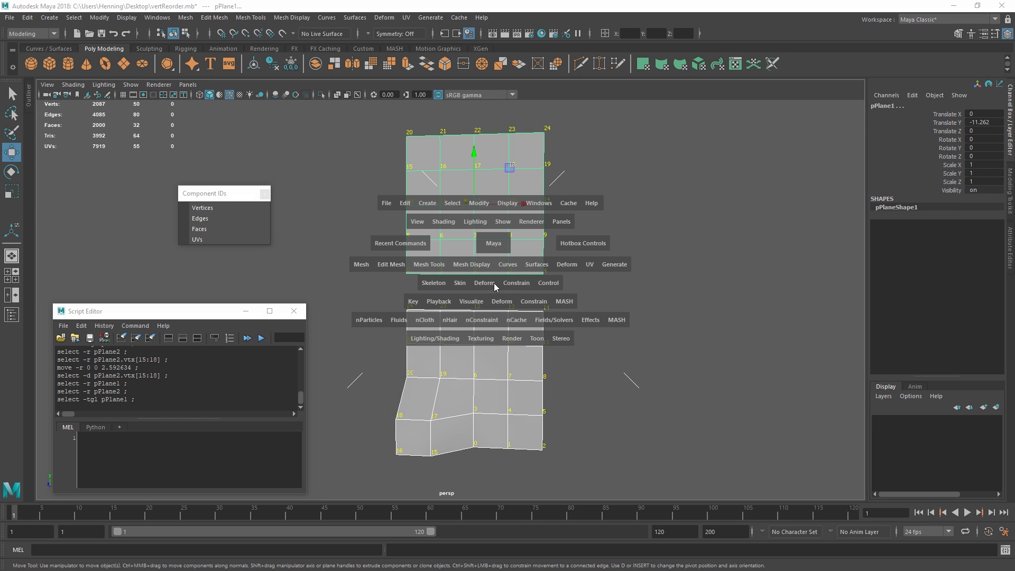
left_click_drag(489, 286, 502, 135)
left_click(508, 114)
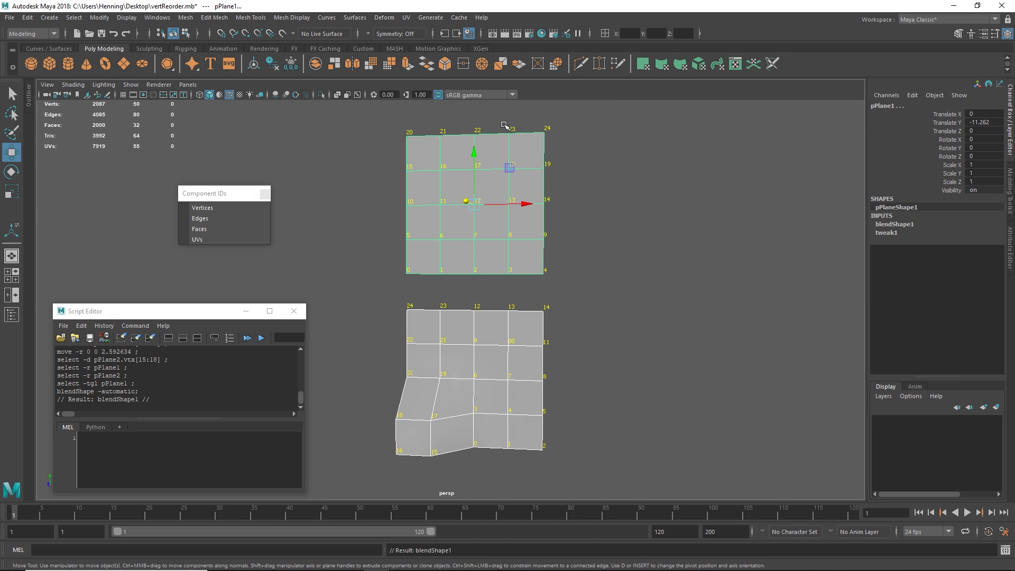
Set the original plane's pPlane2 blend shape weight to 1 and compare the vertex IDs of both planes
left_click(897, 224)
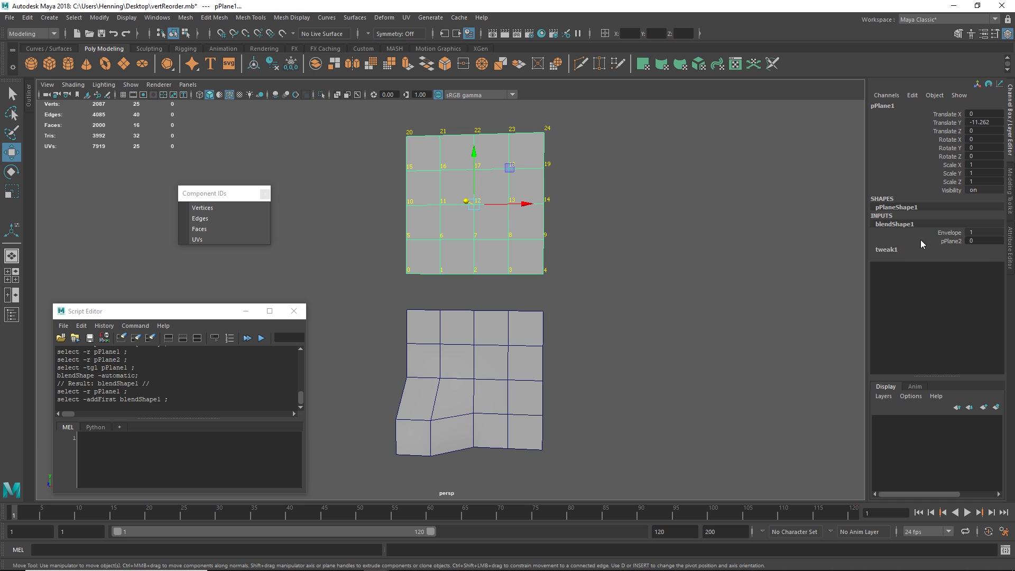
left_click(921, 240)
middle_click_drag(545, 264, 611, 258)
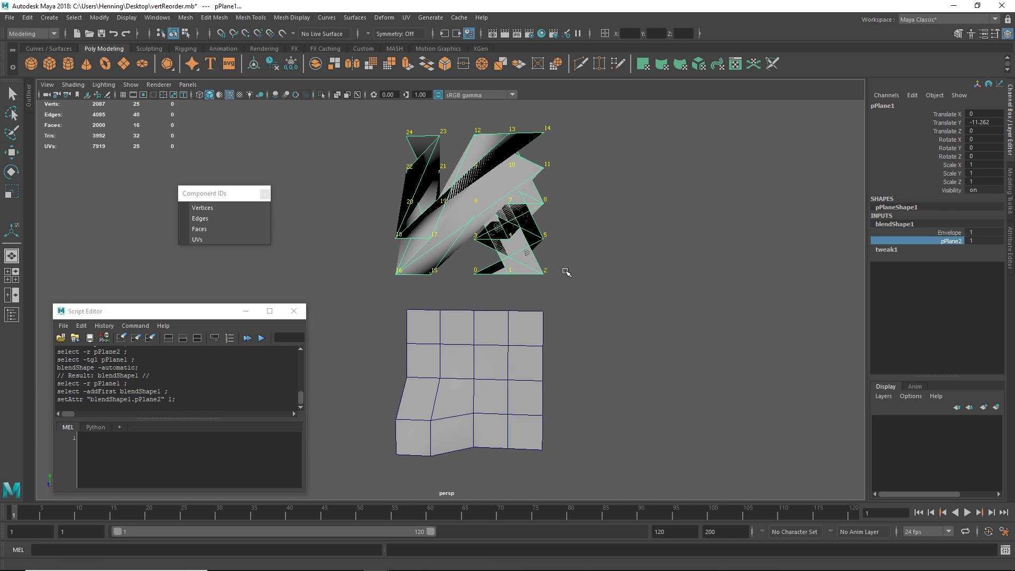
left_click_drag(563, 271, 512, 312, "alt")
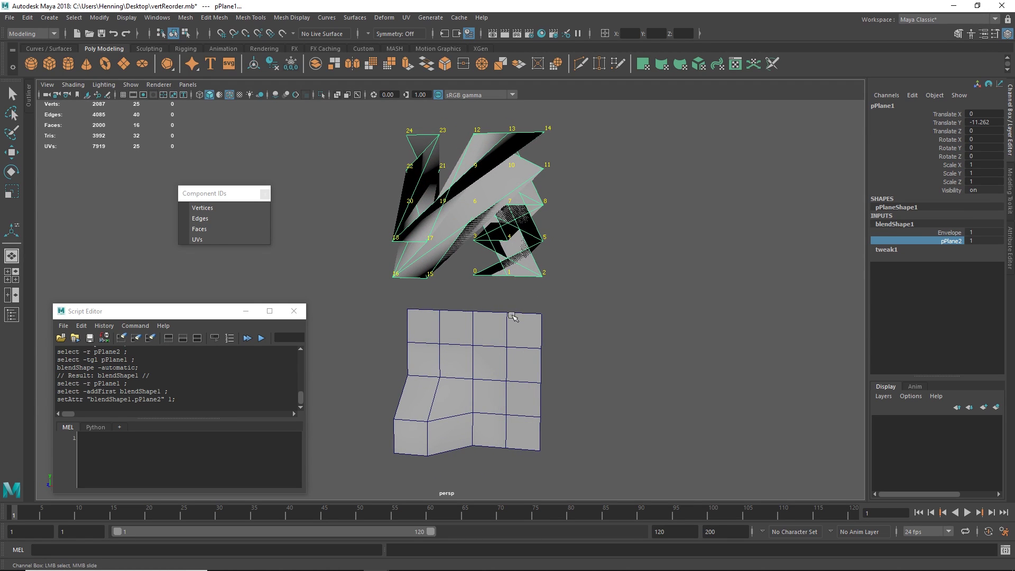
left_click(499, 335, "shift")
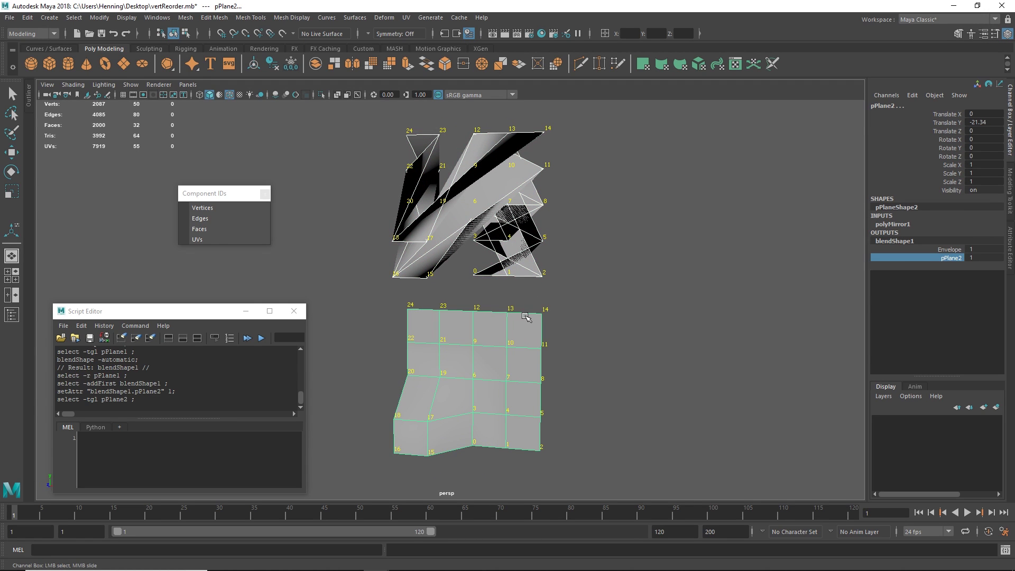
middle_click_drag(520, 324, 519, 303, "alt")
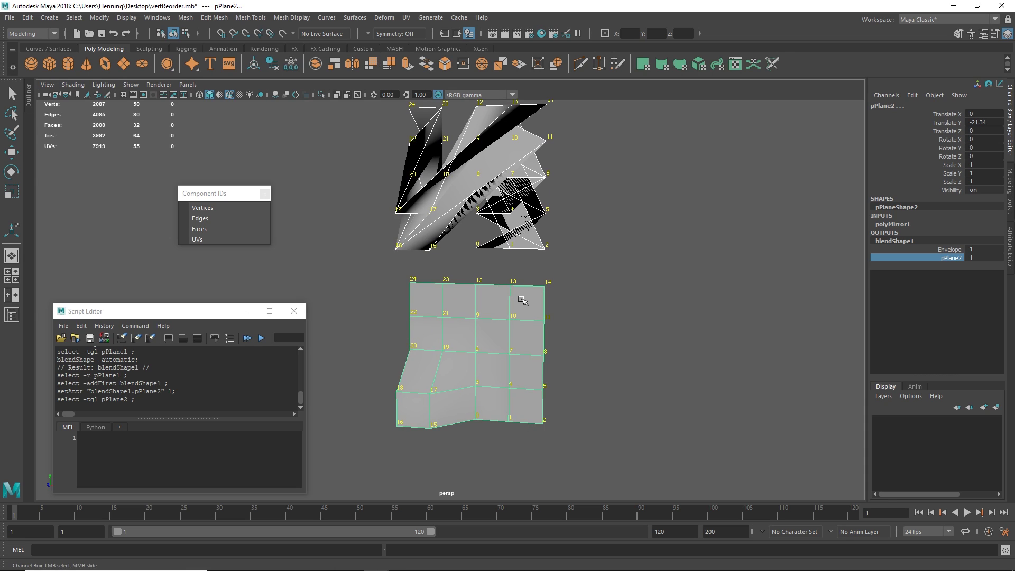
mouse_move(511, 235)
left_mouse_down("alt")
mouse_move(357, 263)
mouse_move(508, 228)
left_mouse_up("alt")
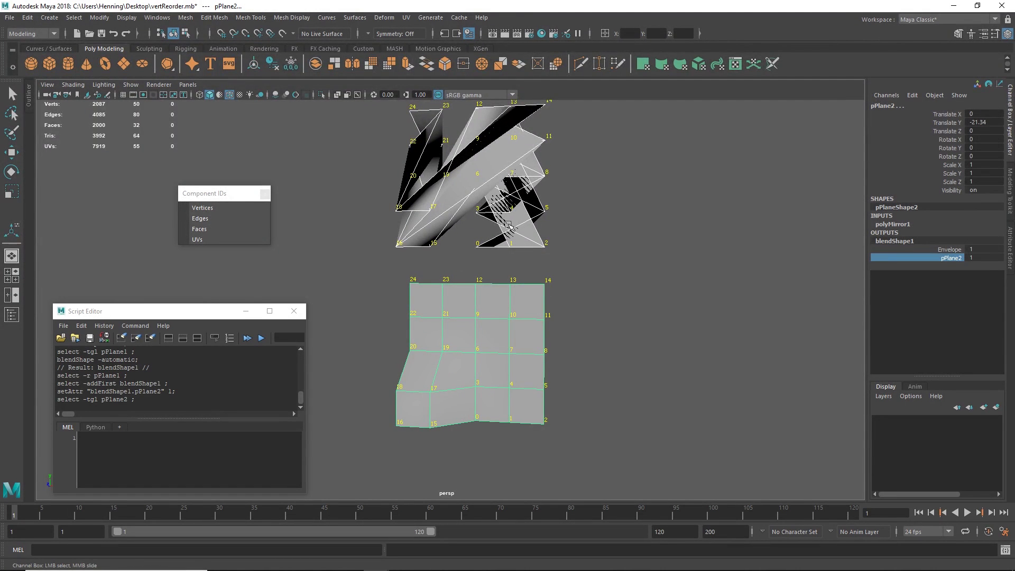
Scrub the pPlane2 blend shape weight back and forth between 0 and 1, ending at 0
middle_click_drag(539, 245, 416, 231)
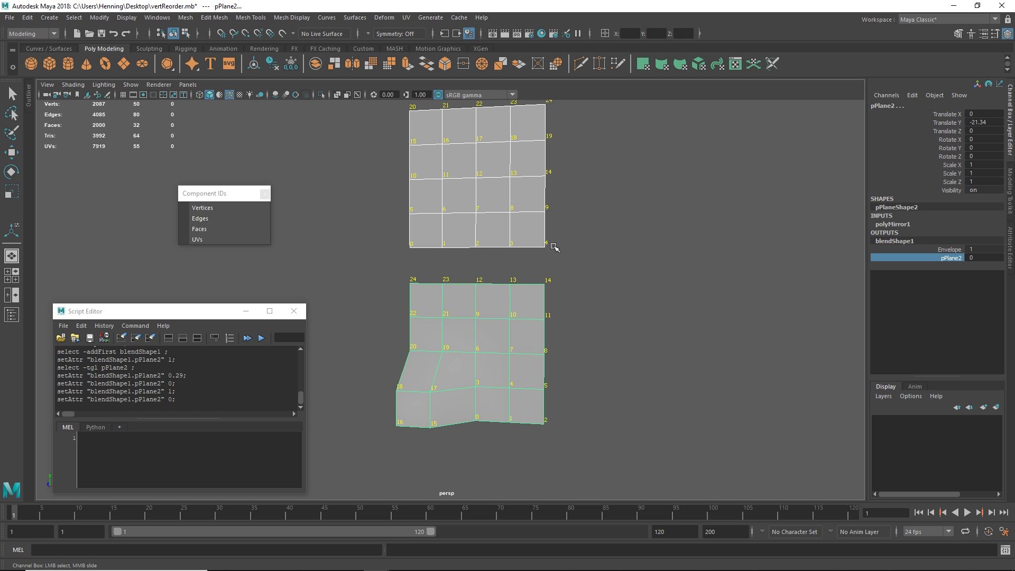
right_click_drag(554, 247, 528, 229, "alt")
middle_click_drag(525, 218, 532, 235, "alt")
right_click_drag(503, 241, 513, 245, "alt")
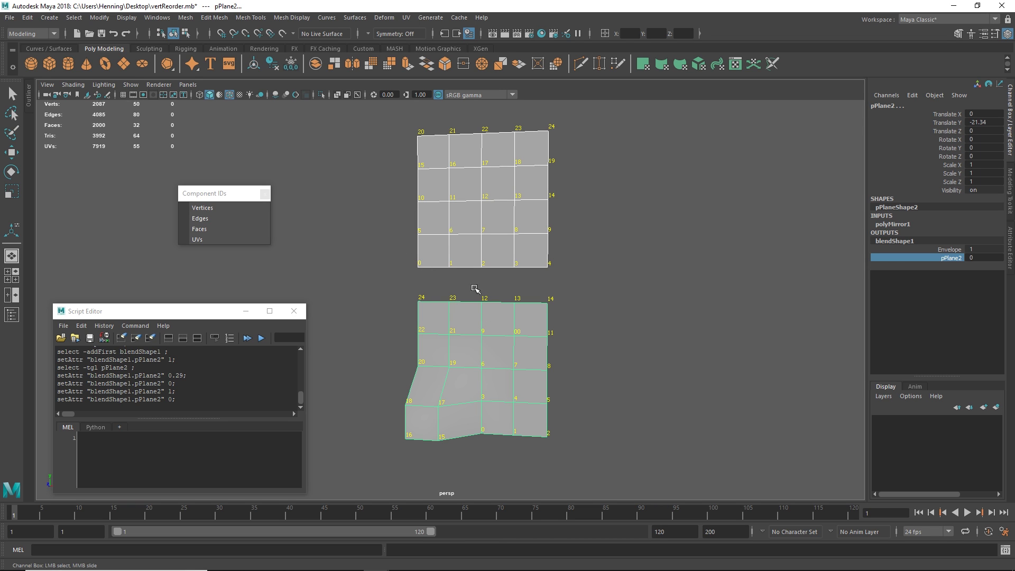
middle_click_drag(470, 269, 422, 288)
Delete the mirrored plane and clear the construction history of the original plane
left_click(463, 337)
key("w")
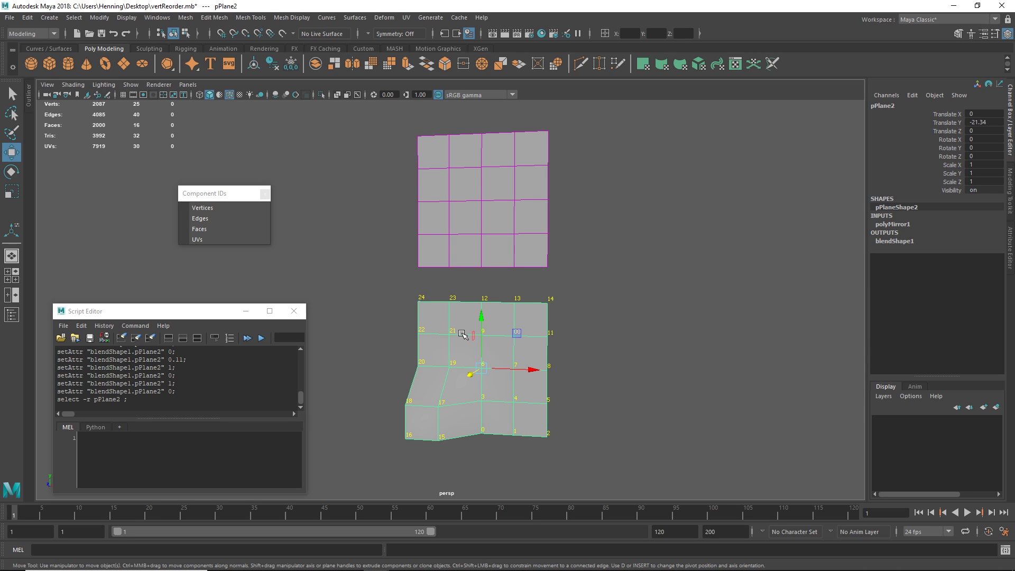
key("Delete")
left_click(479, 234)
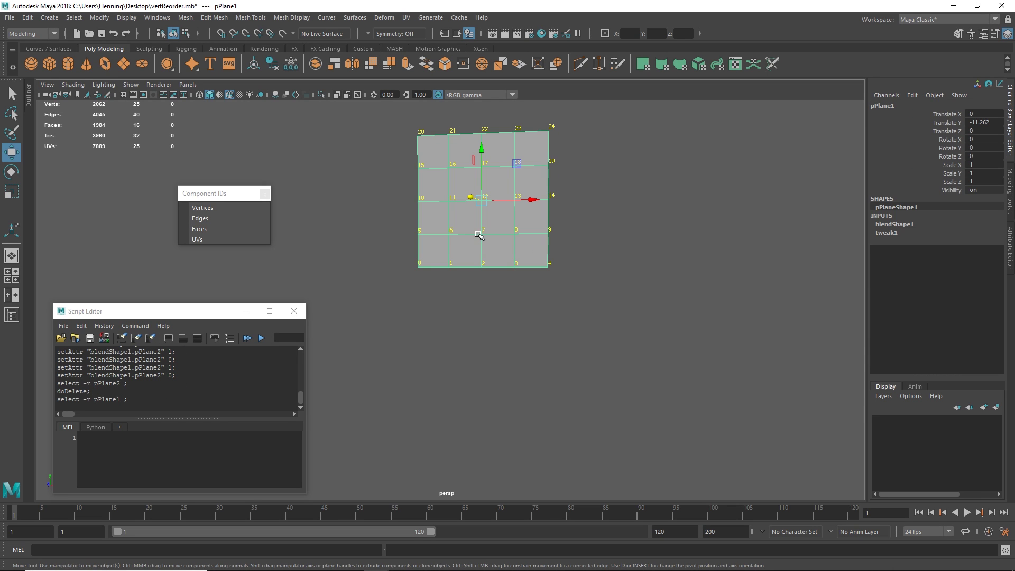
key("alt+shift+d")
middle_click_drag(508, 201, 511, 256, "alt")
right_click_drag(511, 256, 565, 227, "alt")
middle_click_drag(540, 201, 528, 256, "alt")
right_click_drag(528, 256, 541, 257, "alt")
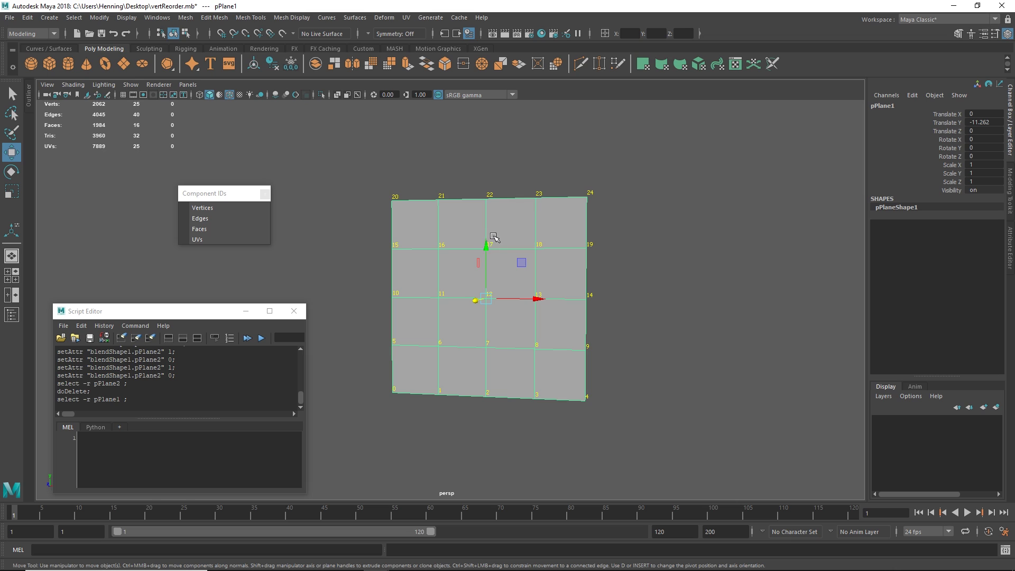
left_click(450, 218)
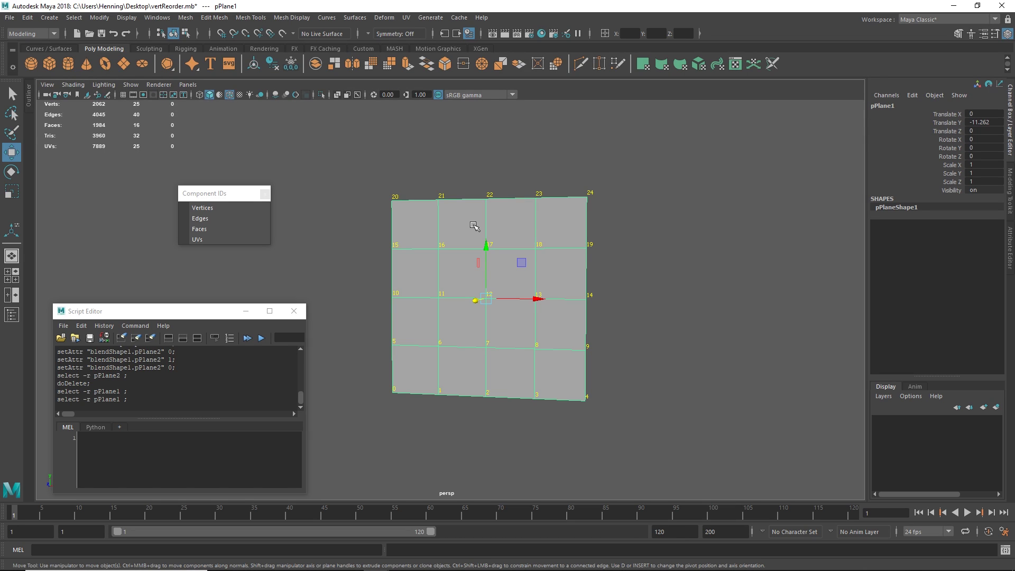
scroll(452, 225, "up", 3)
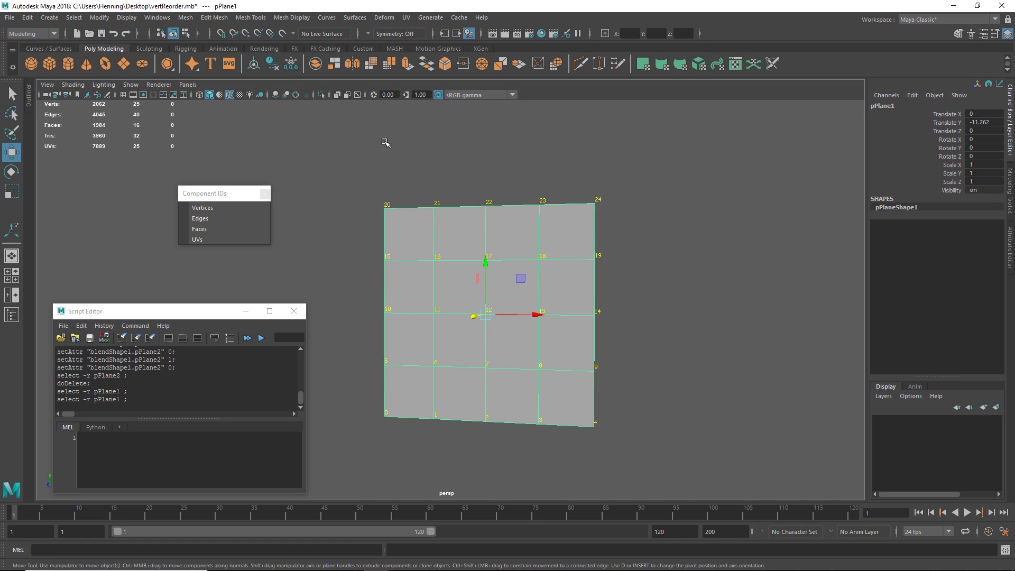
left_click(253, 19)
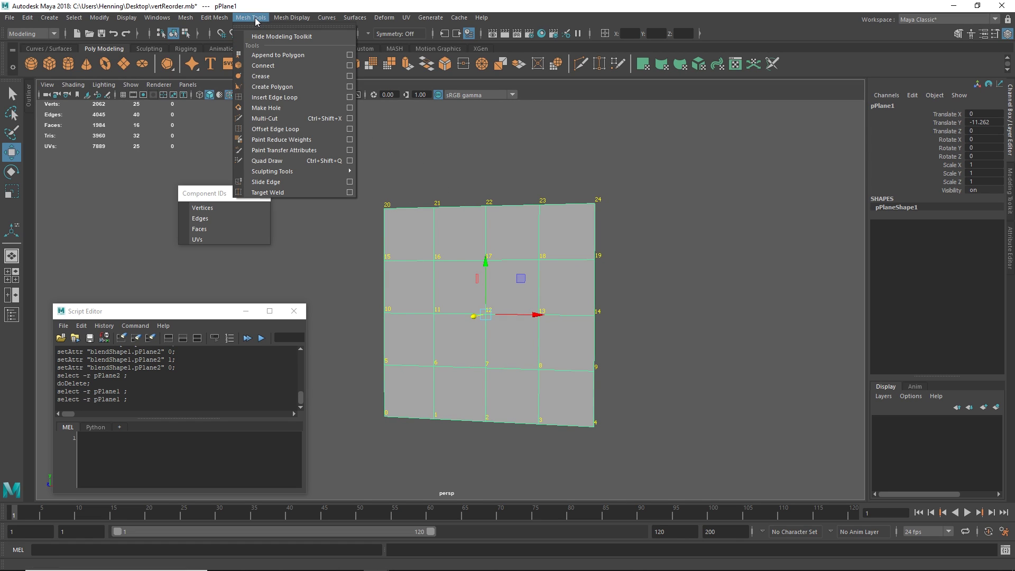
mouse_move(217, 17)
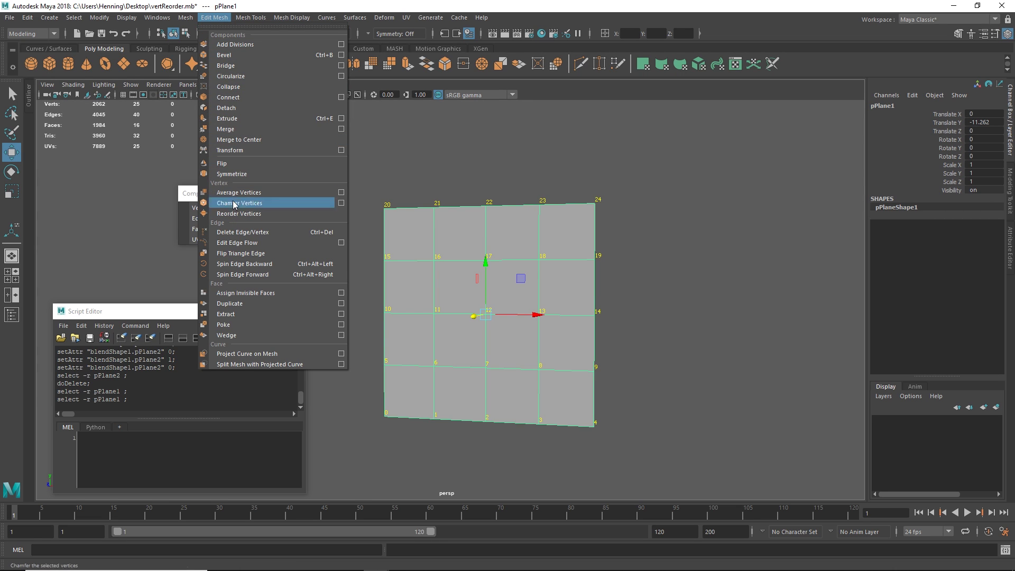
mouse_move(186, 17)
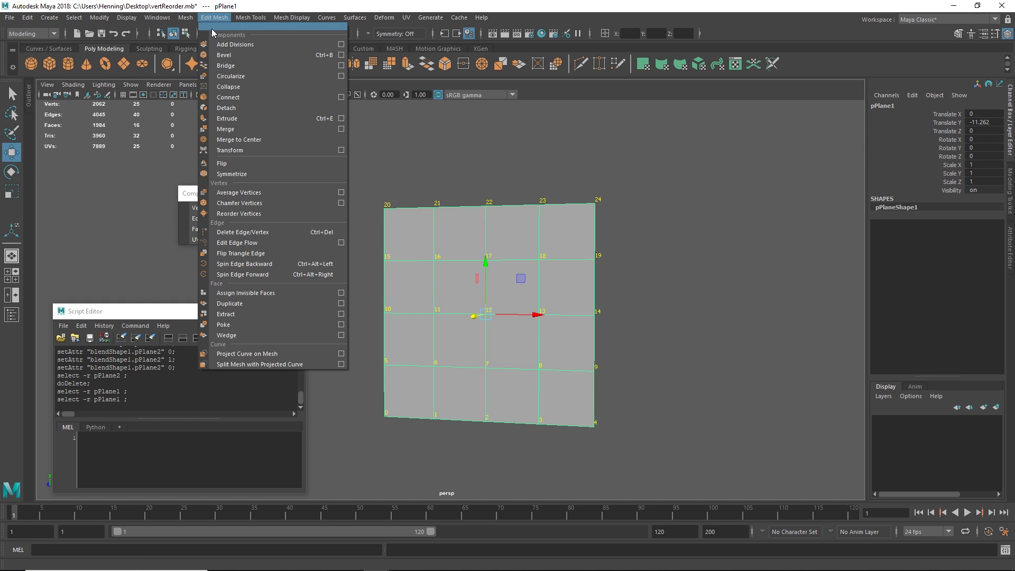
left_click(247, 214)
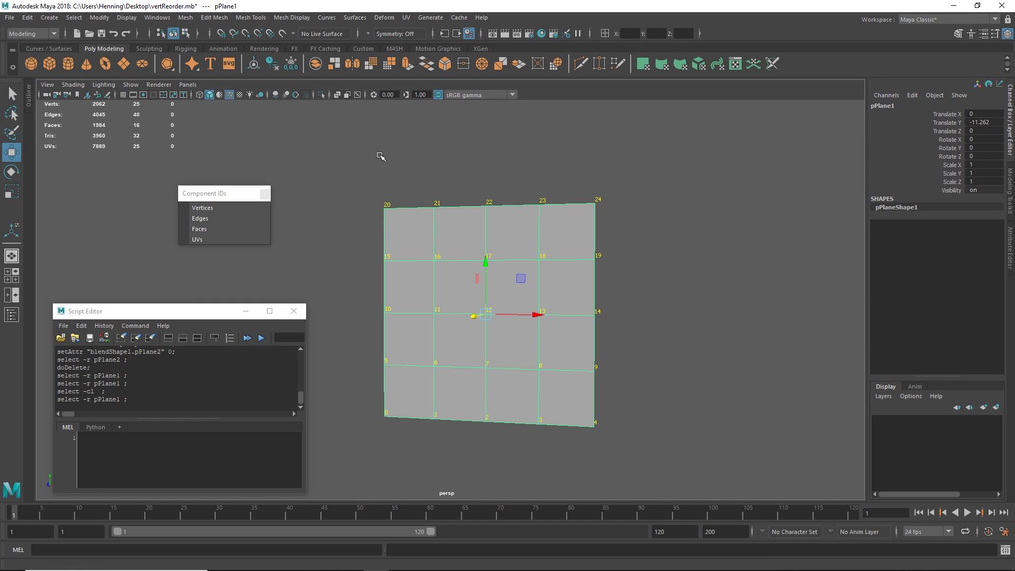
Freeze the plane's transformations and reorder its vertices using vertices 20, 15 and 16 as first, second and third
left_click(100, 17)
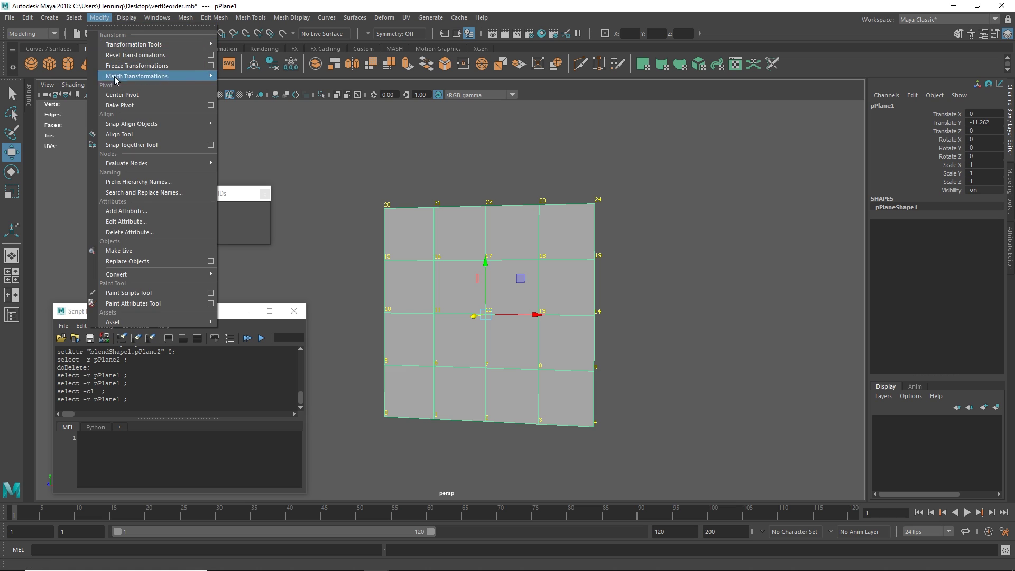
left_click(138, 73)
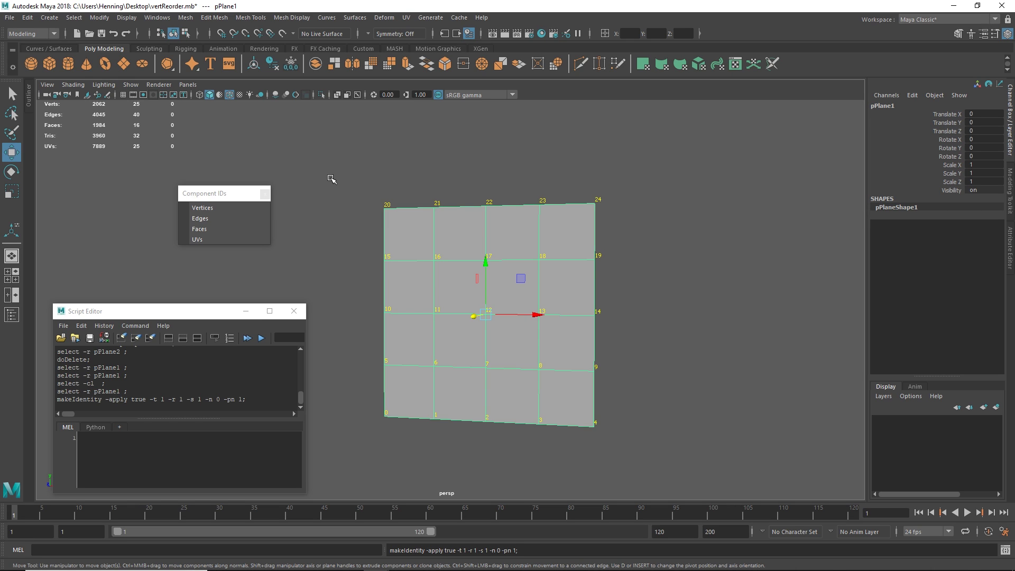
left_click(221, 20)
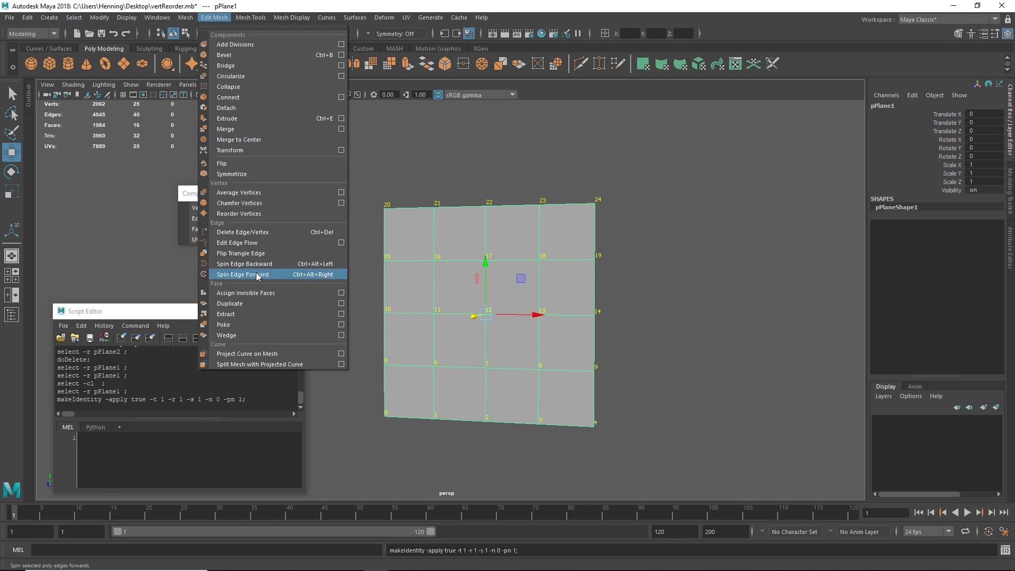
left_click(251, 214)
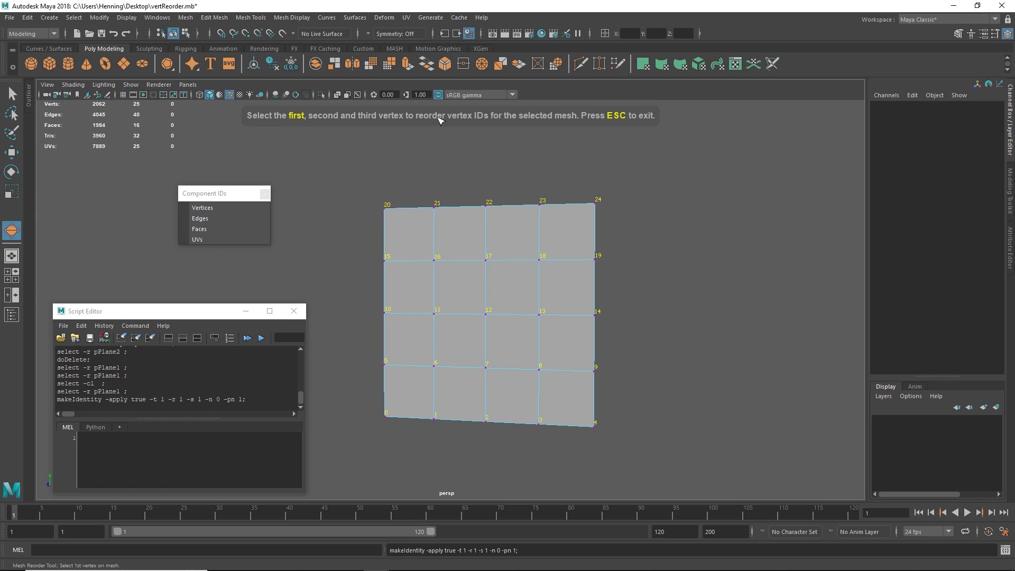
left_click(386, 210)
left_click(386, 259)
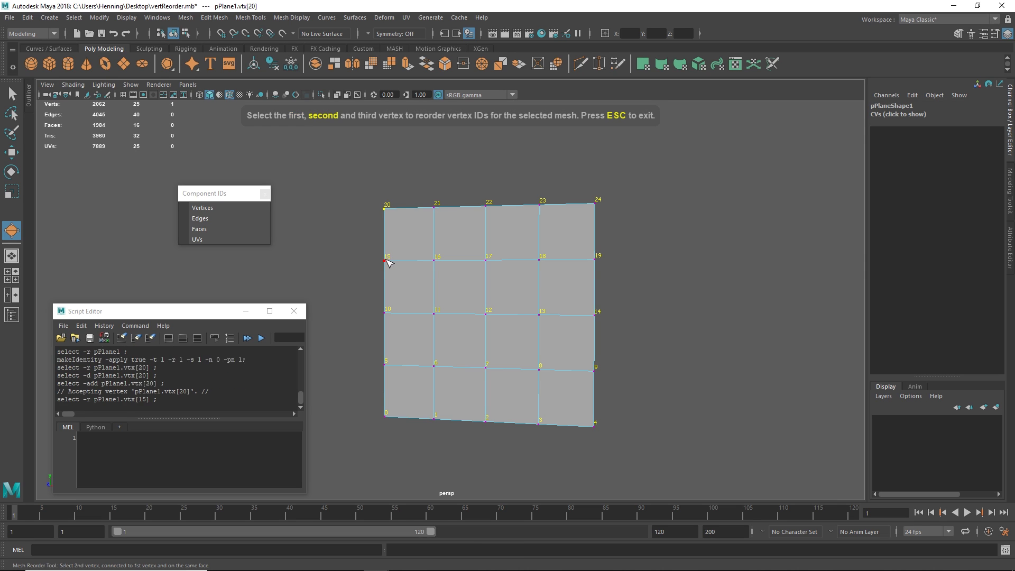
left_click(434, 260)
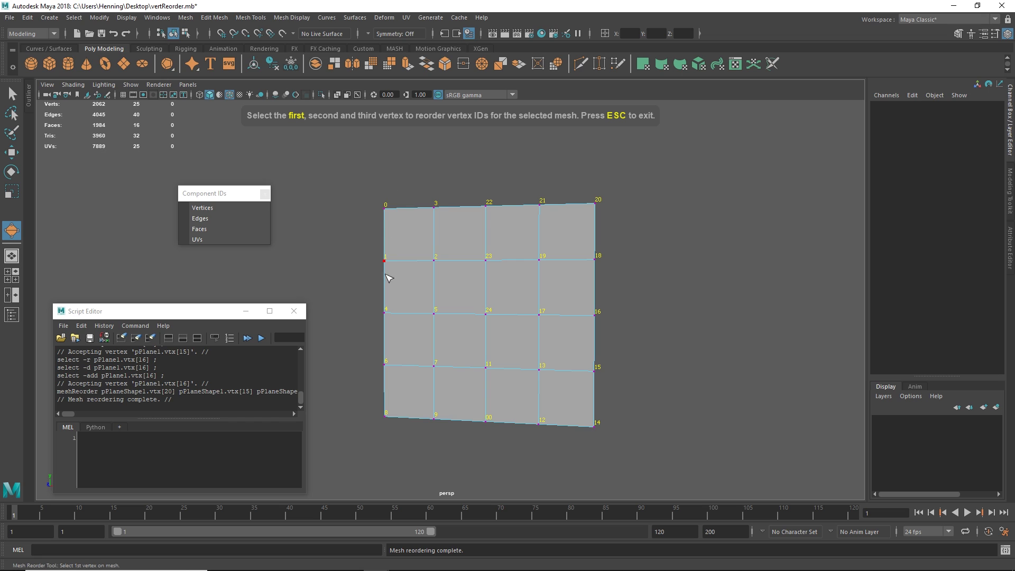
Reorder the plane's vertices starting from the middle of its upper edge, using vertices 22, 23 and 19
left_click(486, 206)
left_click(486, 260)
left_click(539, 260)
left_click_drag(501, 292, 482, 247, "alt")
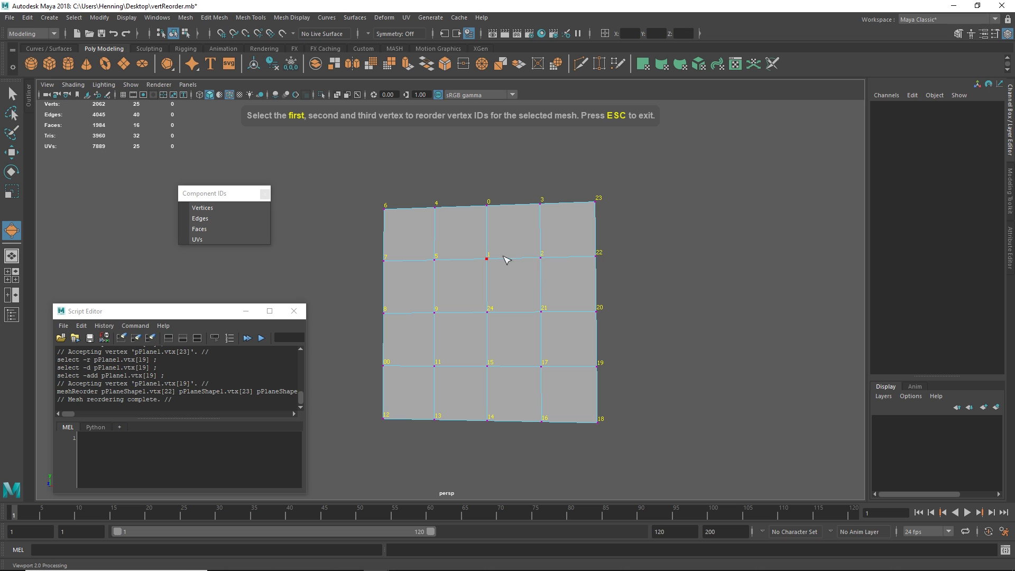
Reorder the plane's vertices from its upper-left corner, using vertices 6, 7 and 5 as the starting three
mouse_move(444, 267)
left_mouse_down("alt")
mouse_move(463, 283)
mouse_move(447, 290)
mouse_move(454, 284)
left_mouse_up("alt")
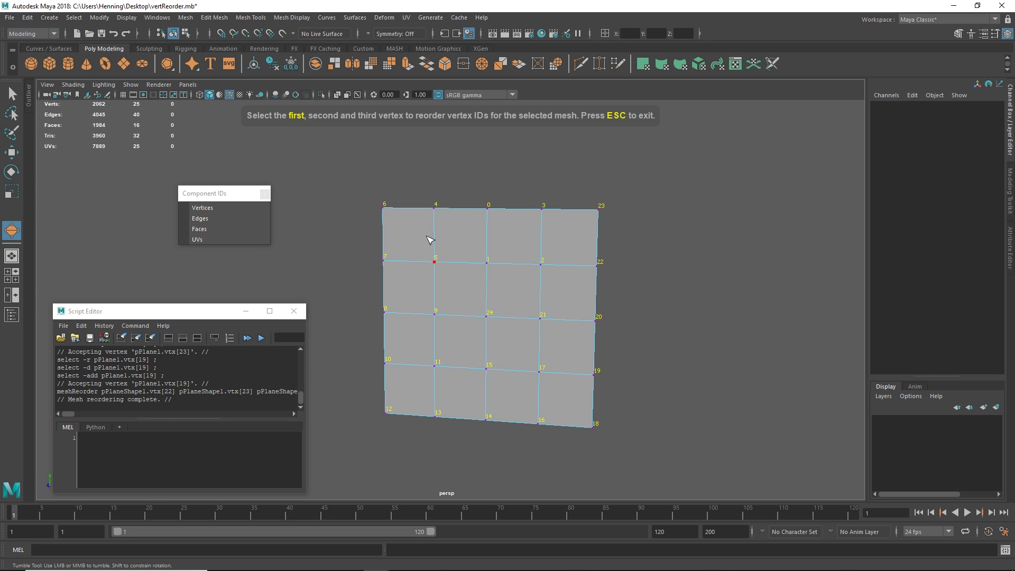
left_click(385, 208)
left_click(385, 260)
left_click(432, 262)
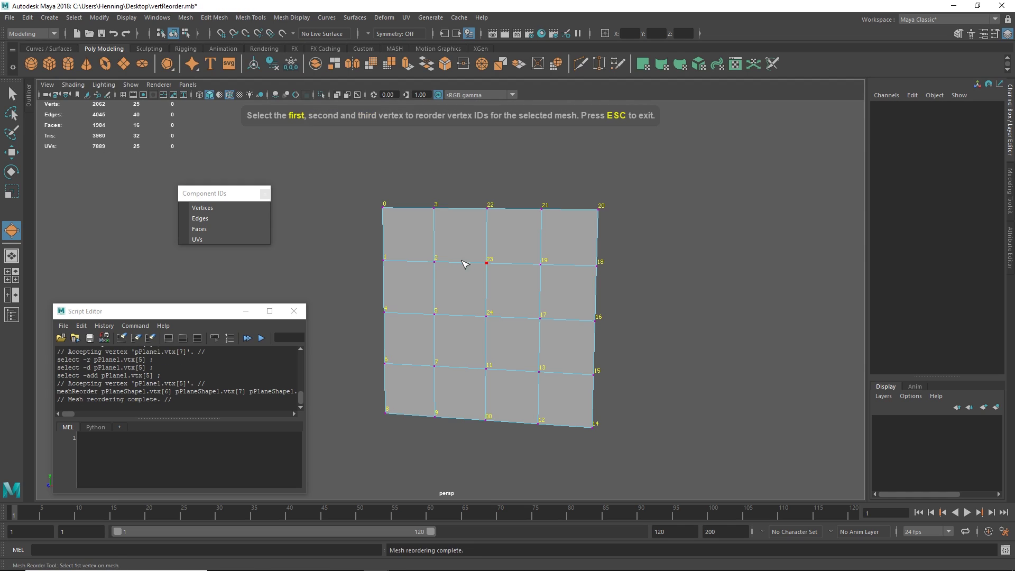
Reorder the plane's vertices from an interior point, using vertices 2, 5 and 24 as the starting three
left_click(443, 266)
left_click(435, 312)
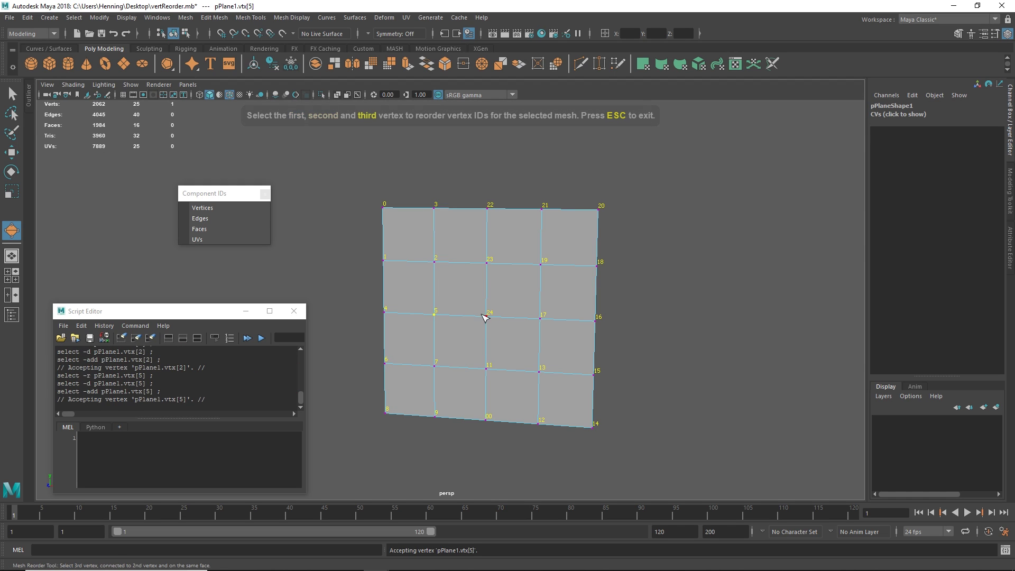
left_click(486, 315)
Reorder the plane's vertices from the upper-left corner using vertices 7, 4 and 0, and leave the reorder tool
left_click_drag(488, 315, 495, 247, "alt")
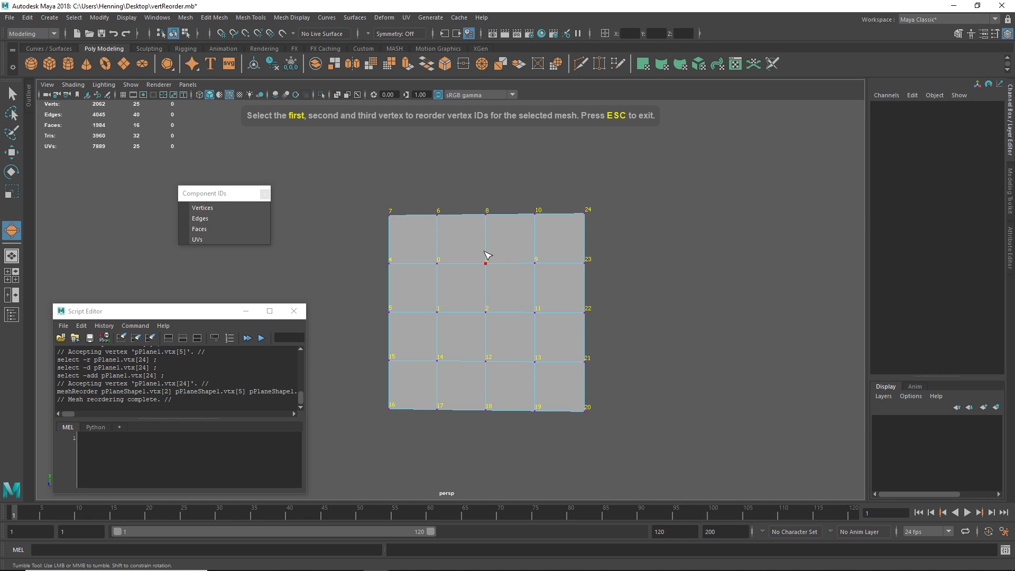
left_click(390, 215)
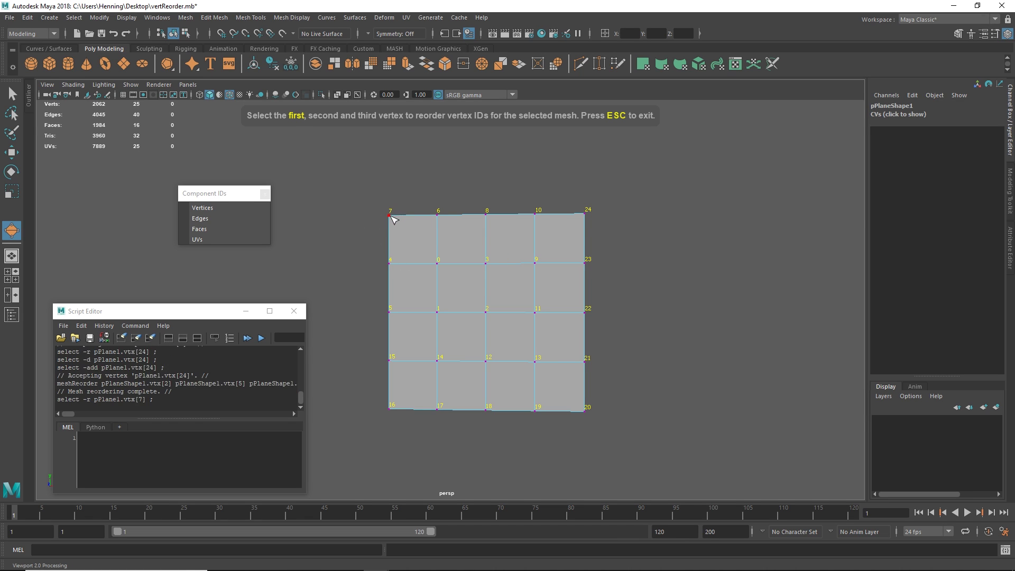
left_click(389, 264)
left_click(437, 264)
key("w")
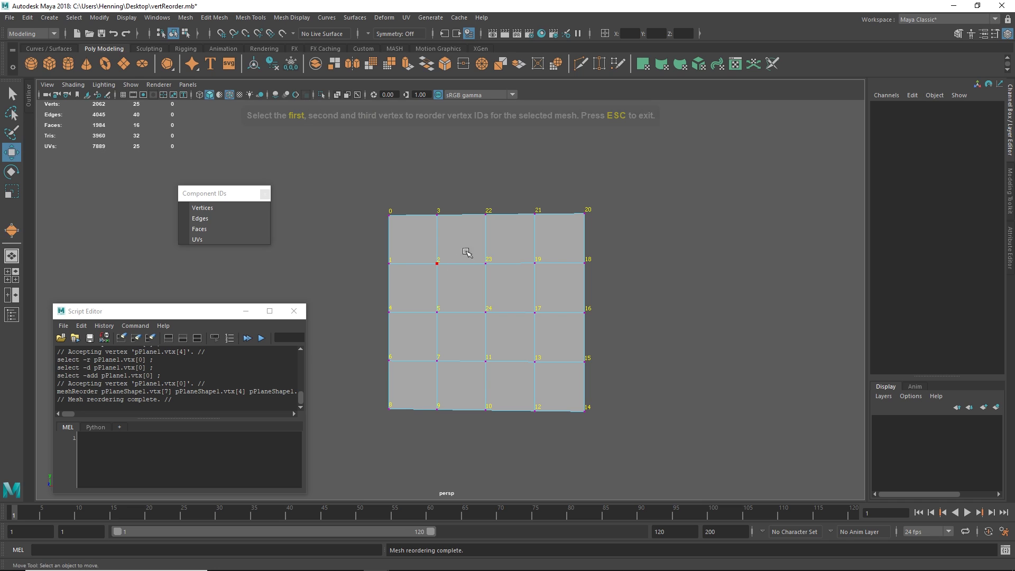
Duplicate the plane and move the copy straight down to about -9.825 in Translate Y
left_click(465, 254)
key("ctrl+d")
middle_click_drag(564, 181, 541, 442, "shift")
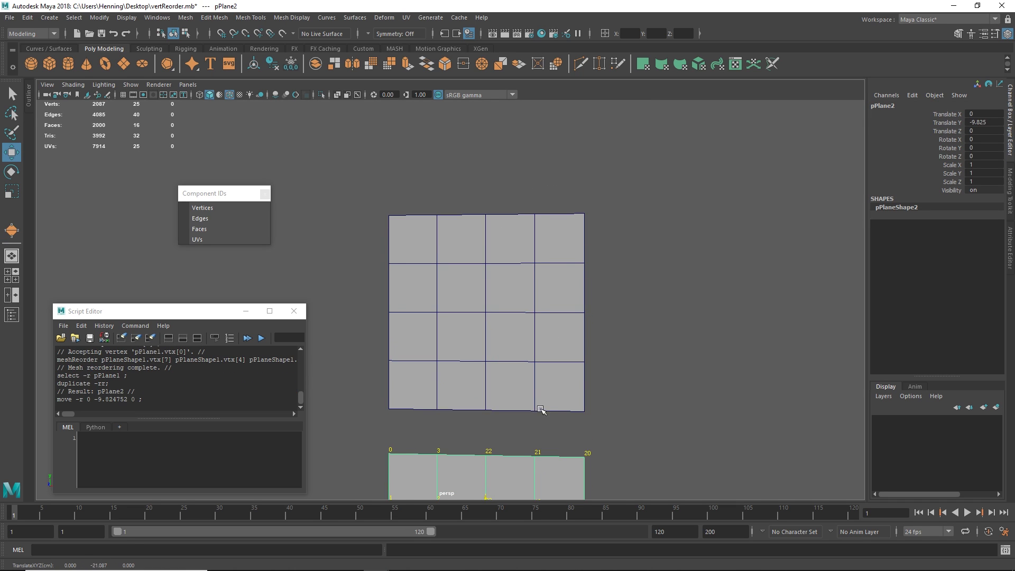
Reorder the duplicate plane's vertices using vertices 23, 24 and 17 as the starting three, and return to the Move tool
middle_click_drag(541, 408, 533, 331, "alt")
key("y")
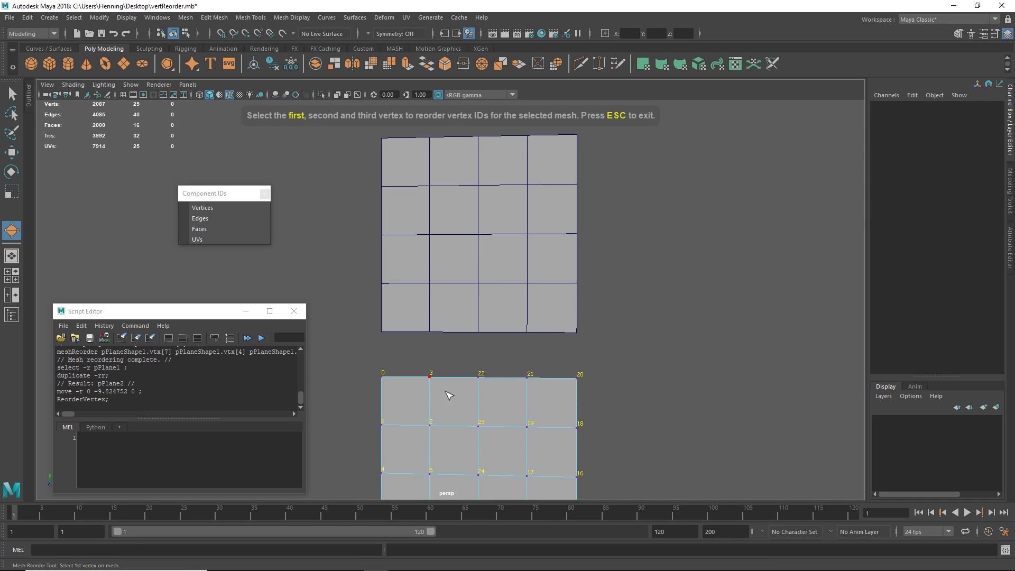
middle_click_drag(447, 390, 441, 365, "alt")
left_click(468, 366)
left_click(469, 417)
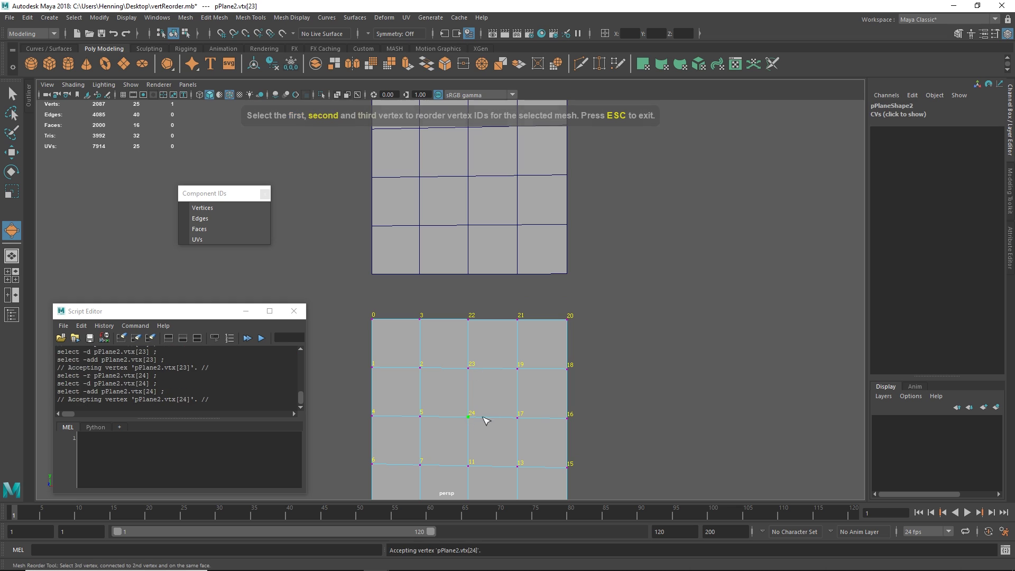
left_click(519, 418)
key("w")
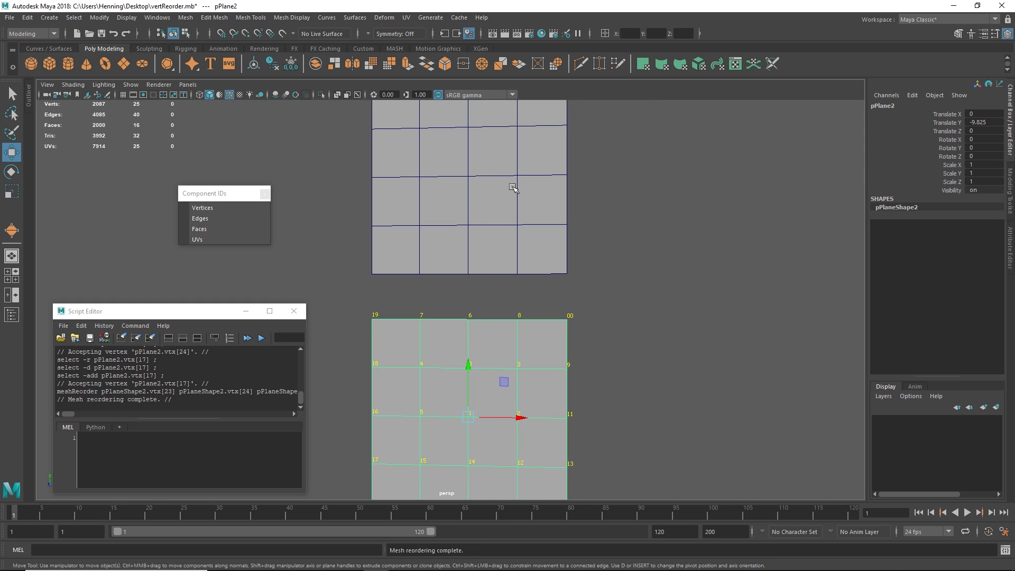
Select both planes together and compare their vertex IDs
left_click(517, 188)
left_click(481, 355, "shift")
right_click_drag(526, 338, 520, 337, "alt")
mouse_move(519, 337)
left_mouse_down("alt")
mouse_move(534, 335)
mouse_move(512, 346)
left_mouse_up("alt")
key("space")
left_click(526, 392)
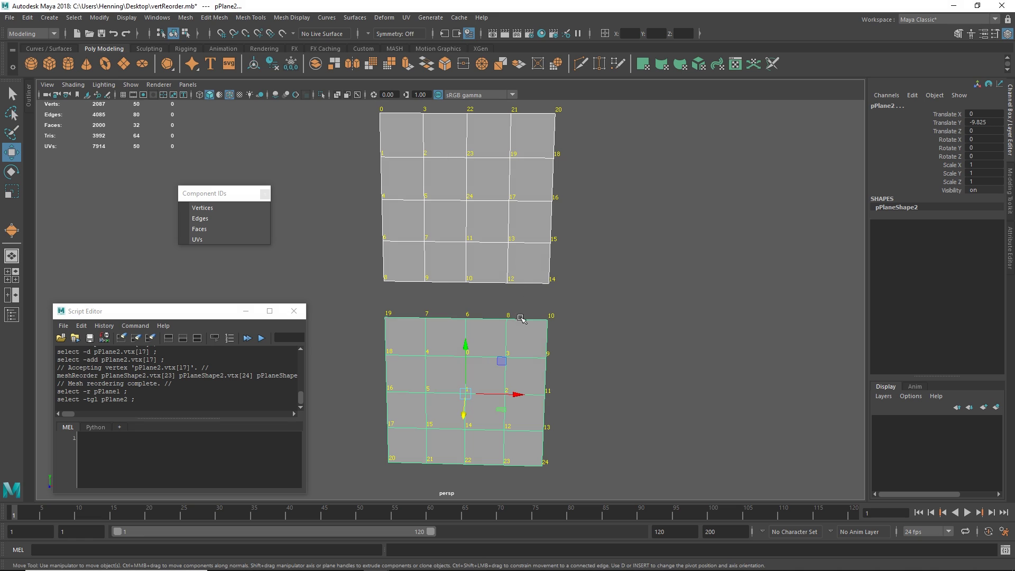
left_click(519, 227, "shift")
key("space")
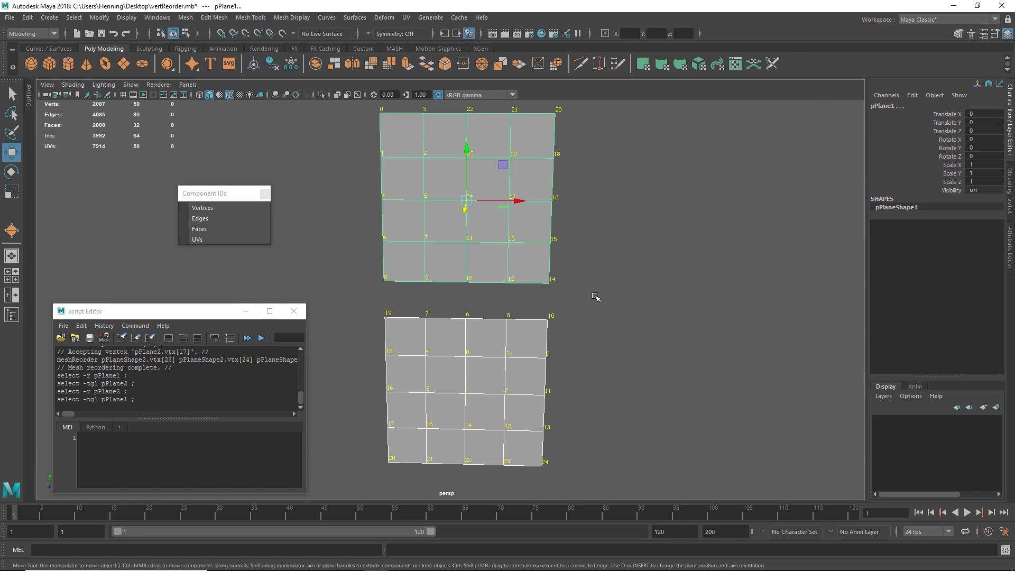
left_click_drag(537, 296, 538, 287, "alt")
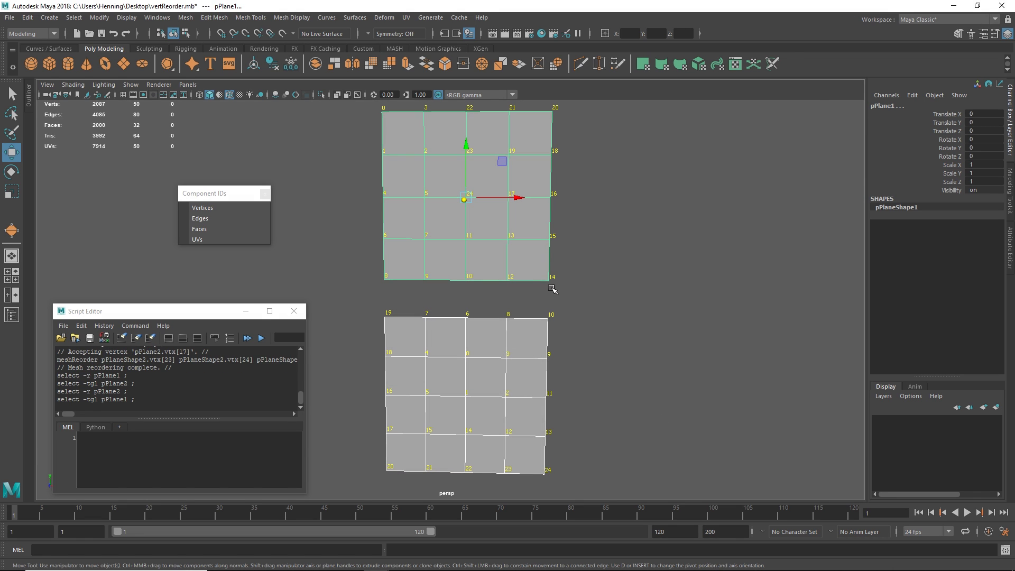
Try moving the duplicate plane over the original plane and undo the move
left_click(554, 292)
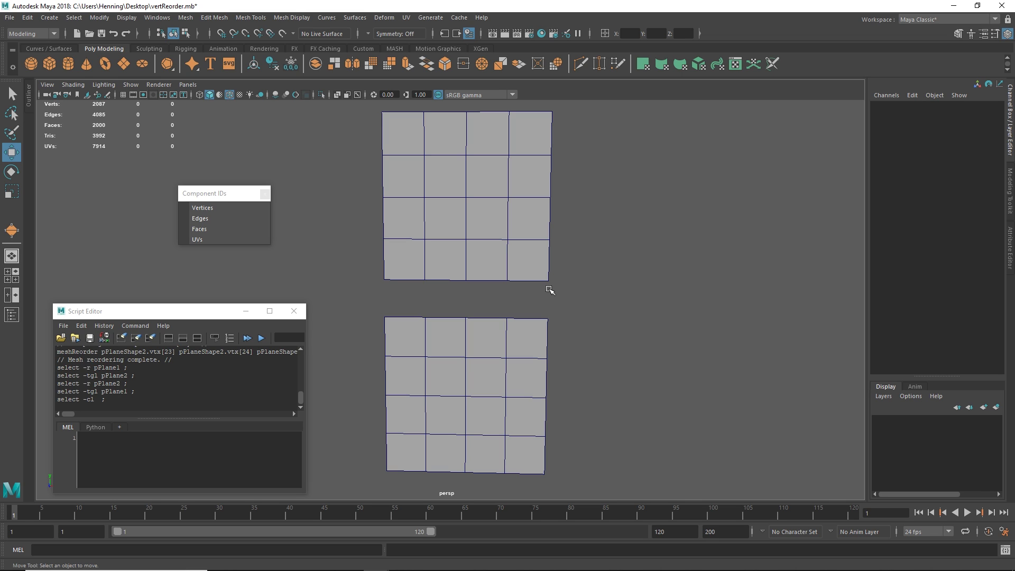
left_click(474, 252)
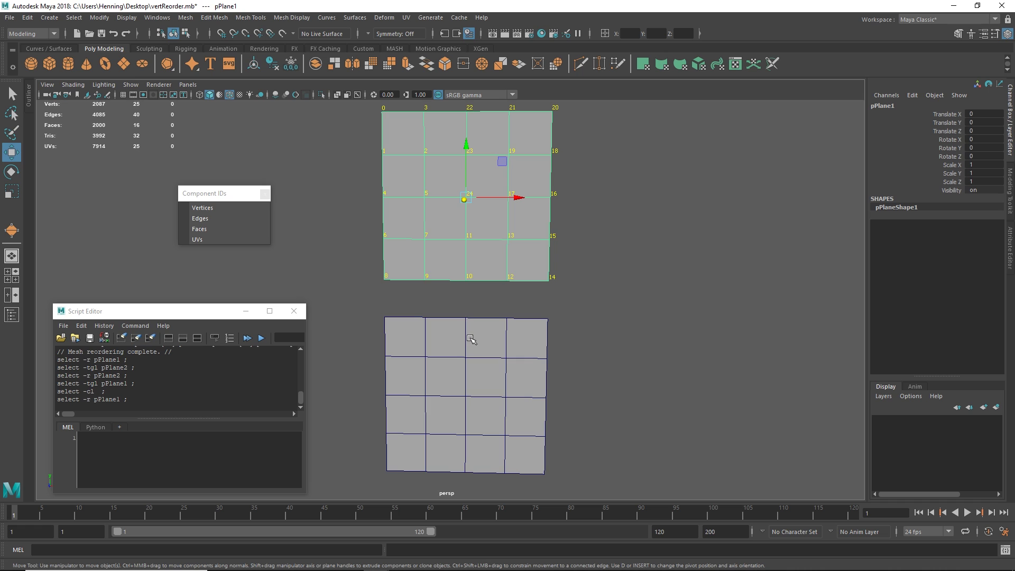
left_click(471, 341)
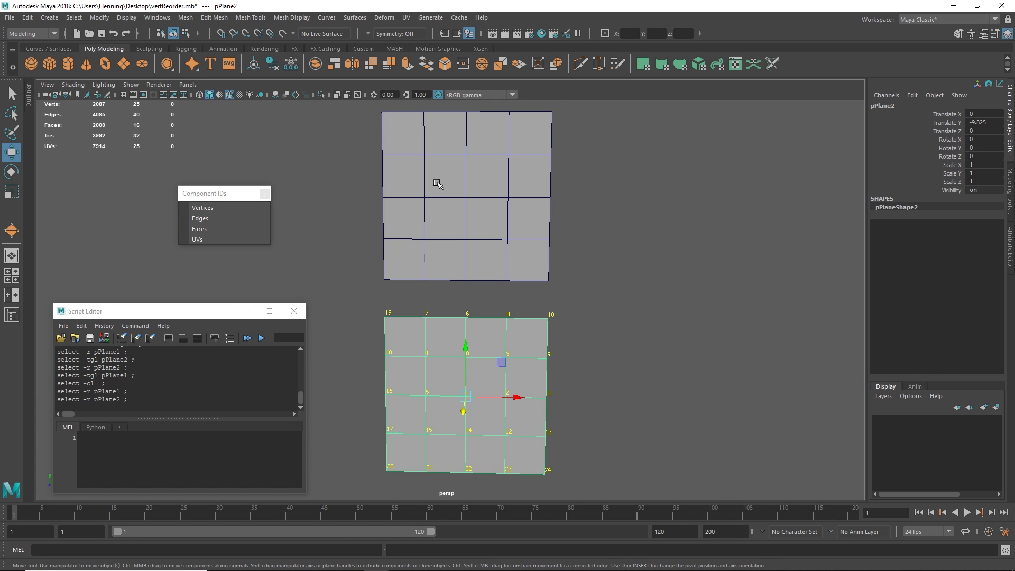
left_click_drag(464, 392, 444, 188)
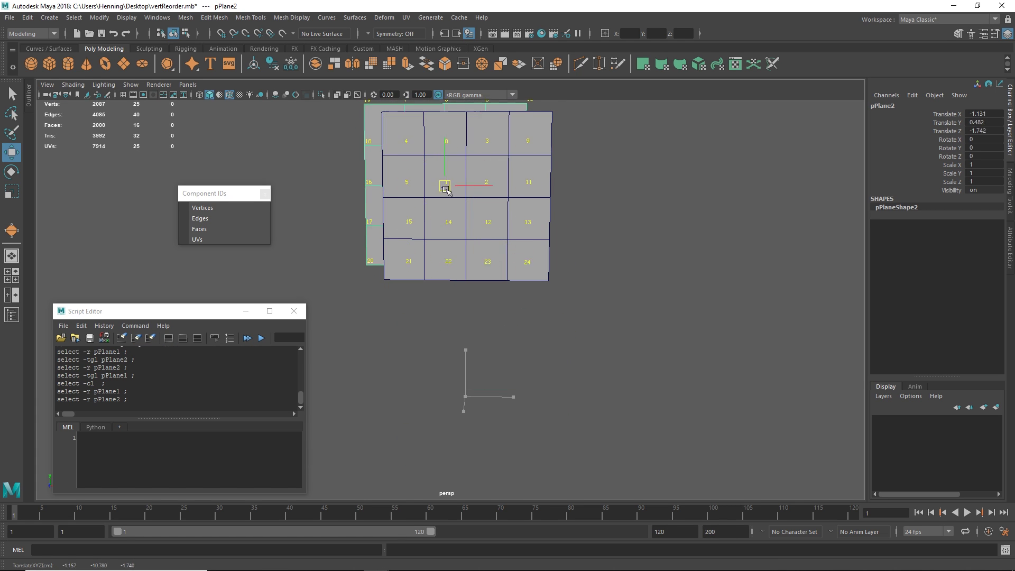
key("ctrl+z")
Select the duplicate plane and add the original plane to the selection last
left_click(499, 336, "shift")
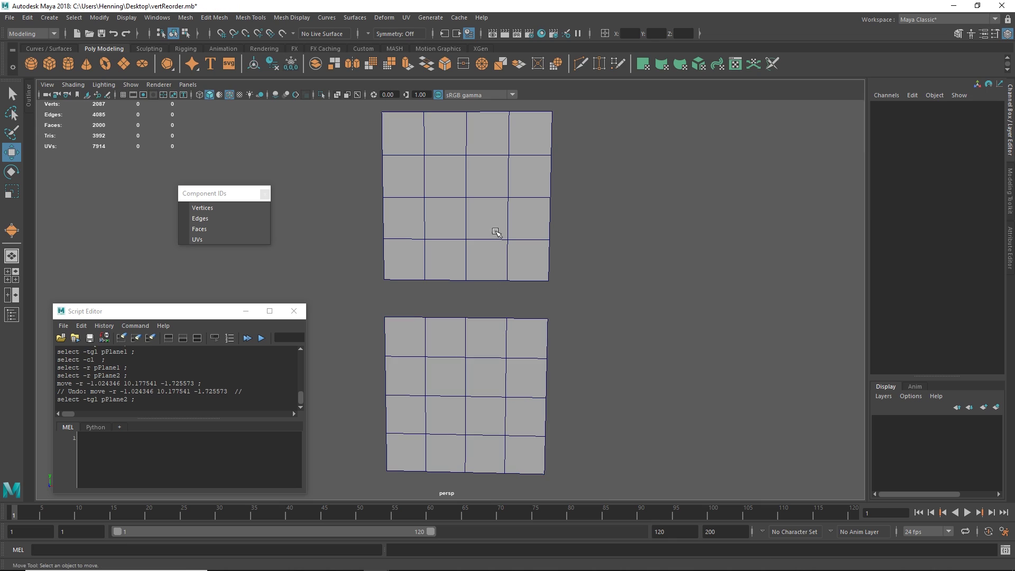
left_click(494, 341)
left_click(497, 242, "shift")
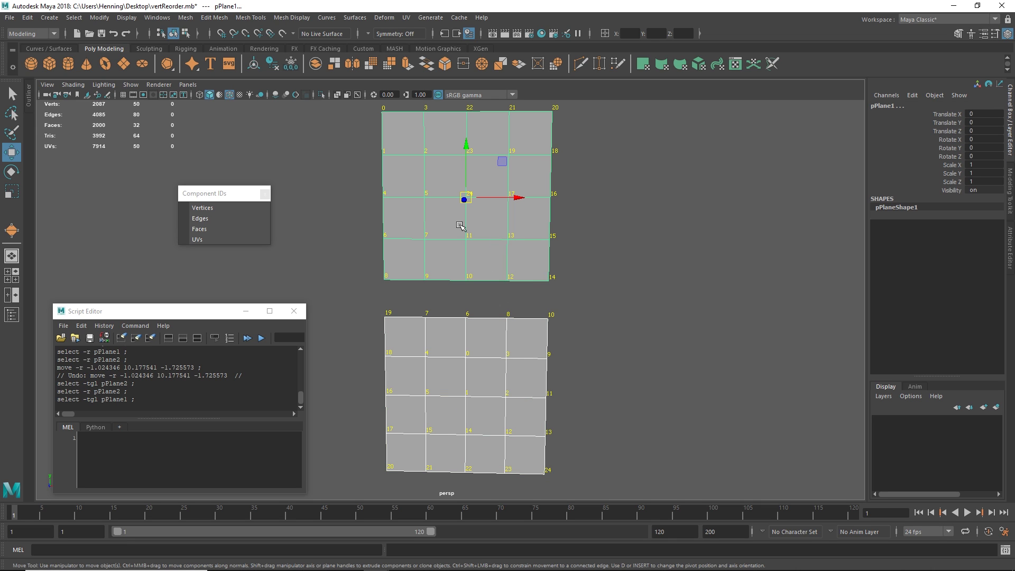
left_click(462, 345)
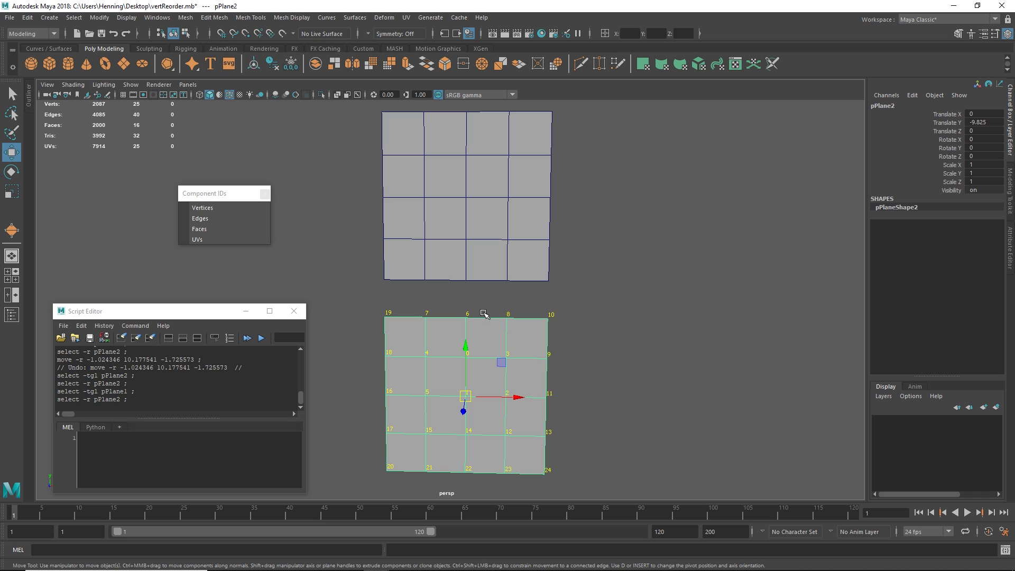
left_click(498, 305)
left_click(492, 316)
left_click(496, 247, "shift")
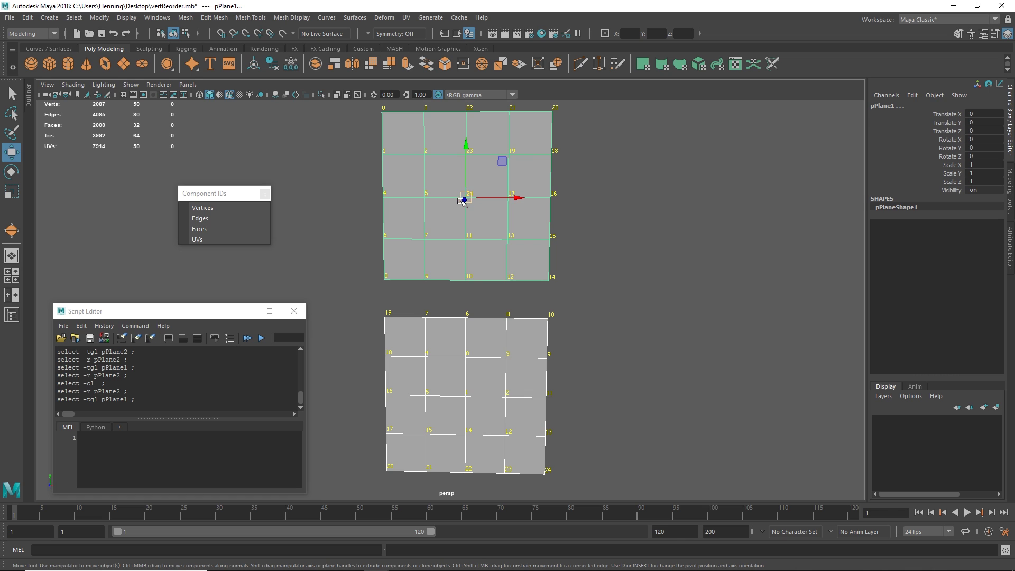
Select the duplicate plane, add the original plane last, and create a blend shape between them
left_click_drag(460, 228, 443, 234, "alt")
left_click(429, 320)
left_click(440, 263, "shift")
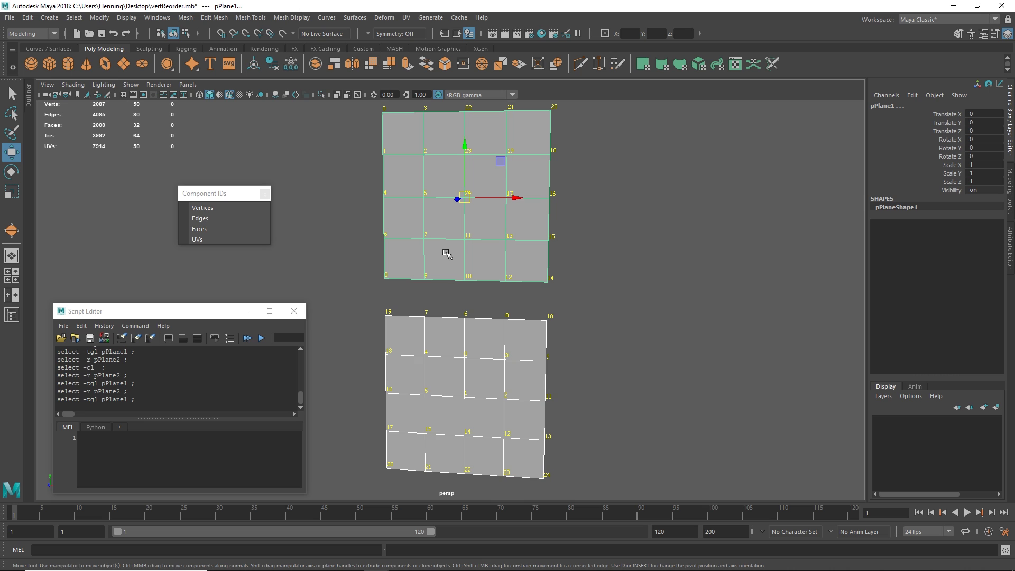
left_click_drag(447, 259, 449, 270, "alt")
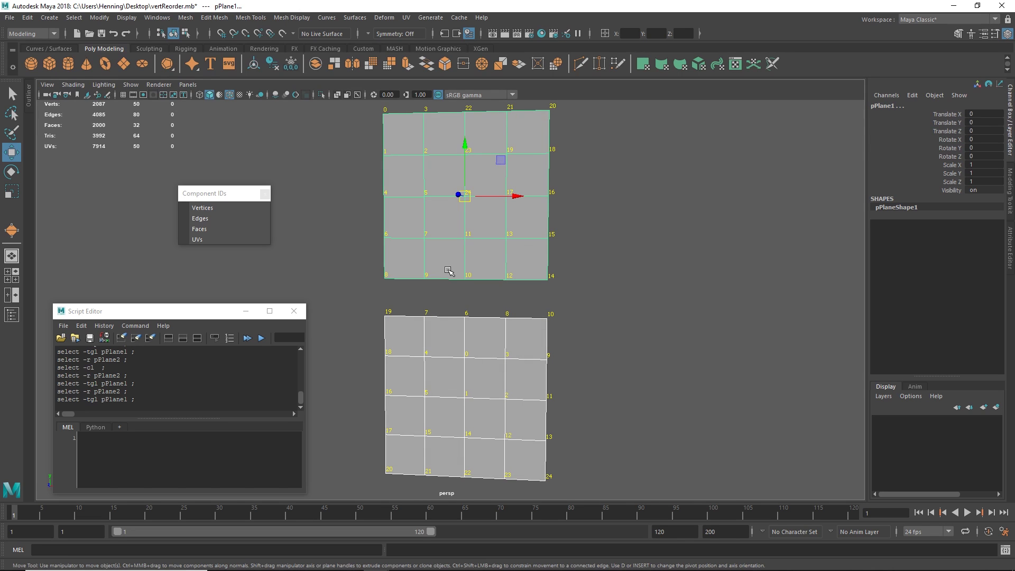
key("space")
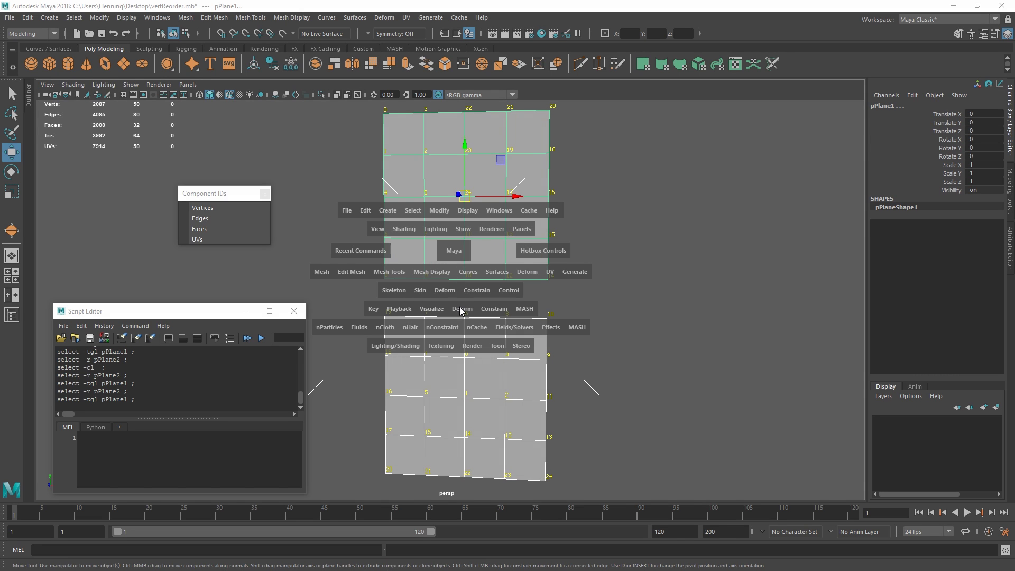
left_click(463, 311)
left_click(508, 117)
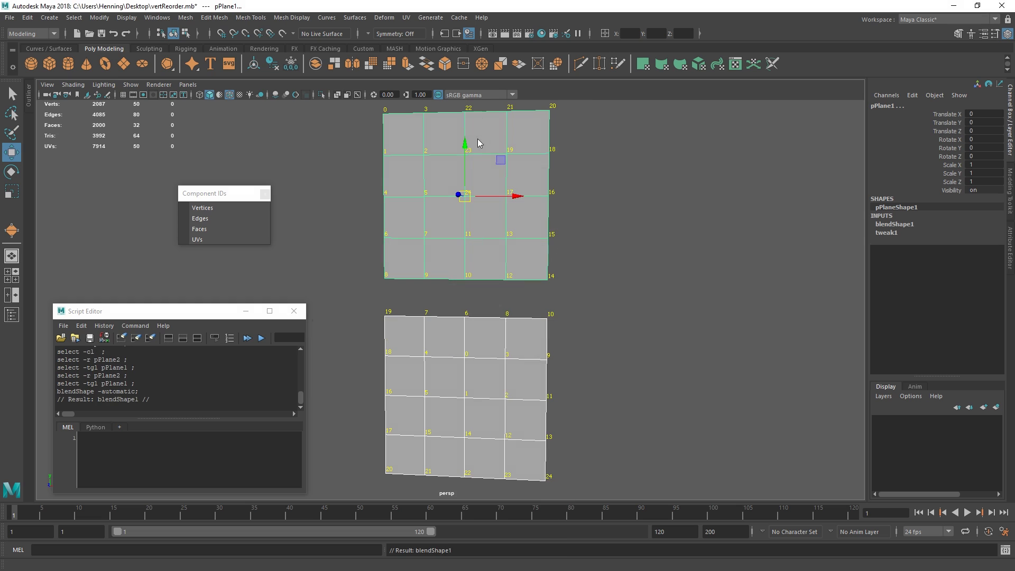
Test the blend shape on the original plane by sliding the pPlane2 weight to 1 and back to 0
left_click(460, 264)
left_click(894, 225)
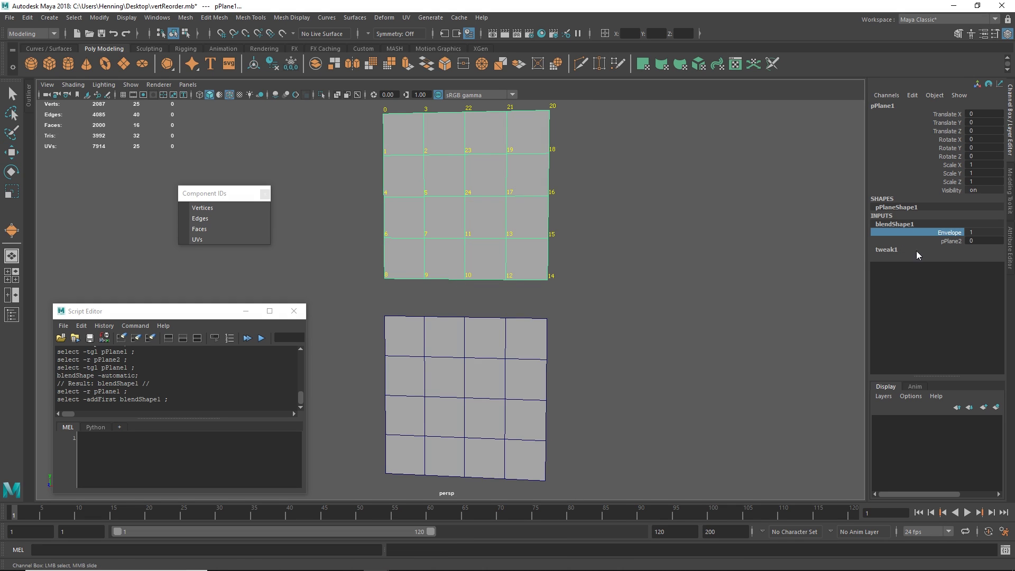
left_click(950, 241)
middle_click_drag(548, 222, 619, 209)
Compare the vertex IDs of the two planes by selecting them together and individually, and clear the selection
left_click(479, 334, "shift")
key("w")
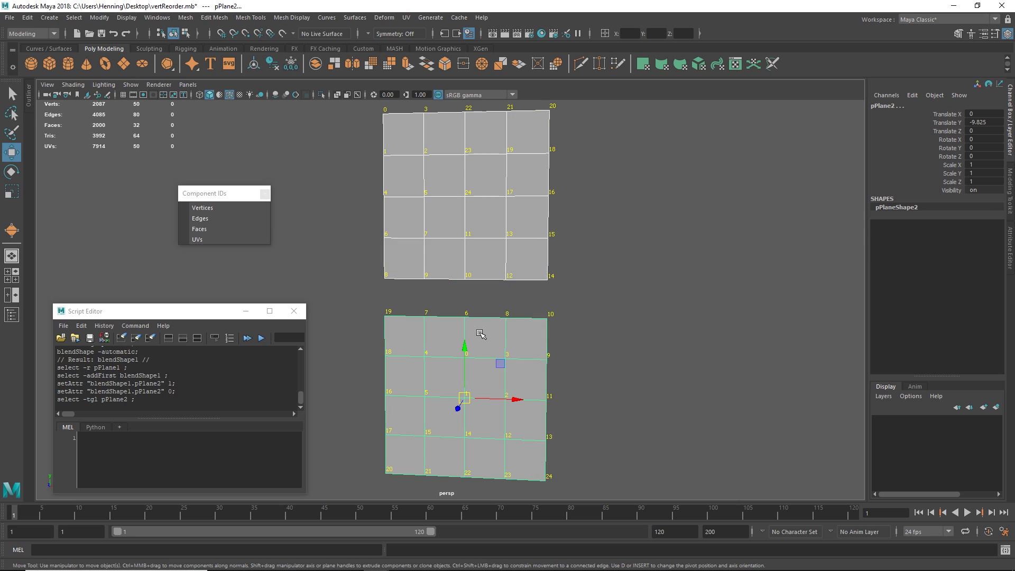
left_click(513, 219)
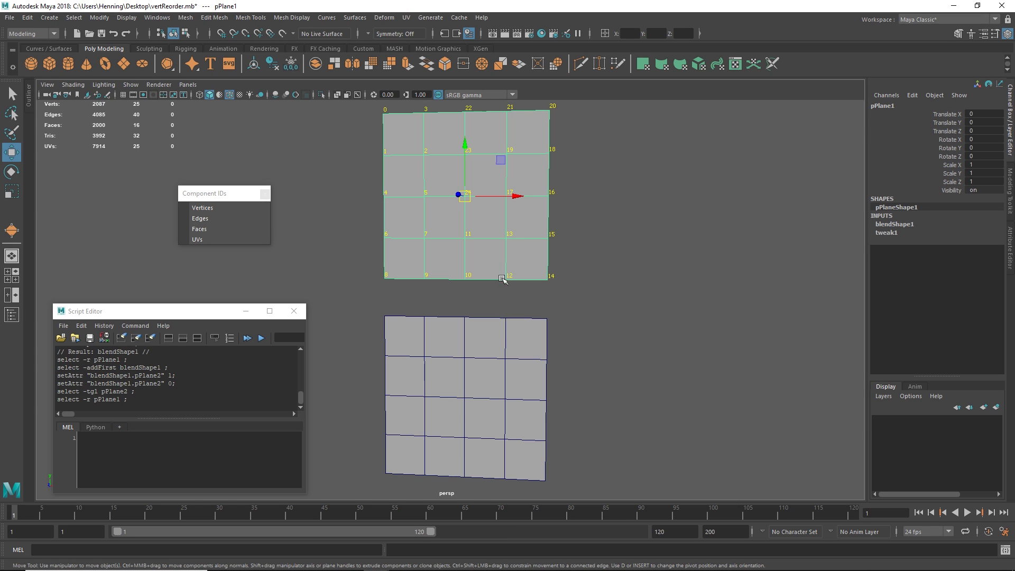
left_click(498, 345, "shift")
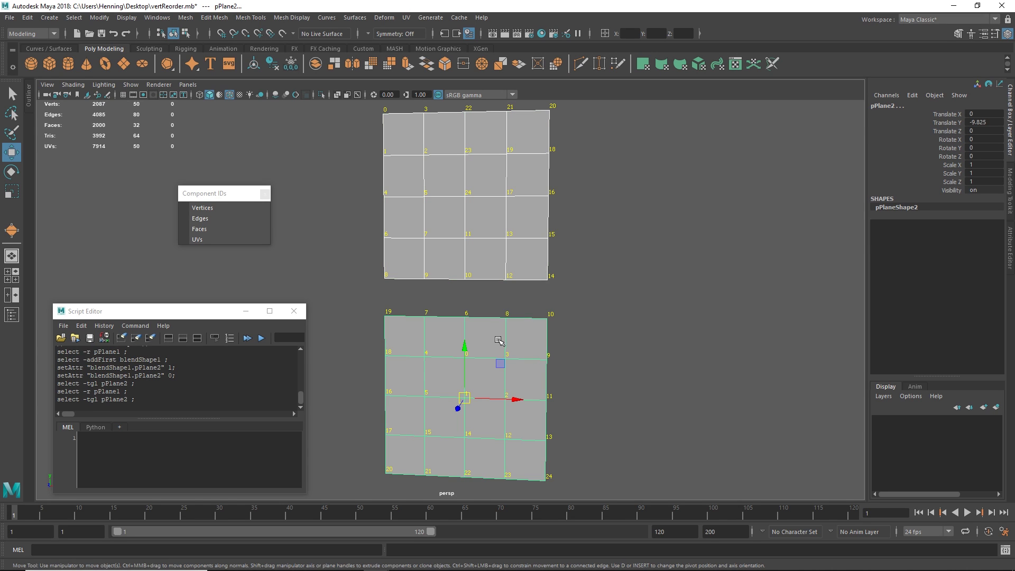
left_click(496, 225)
left_click(482, 330)
left_click(486, 246)
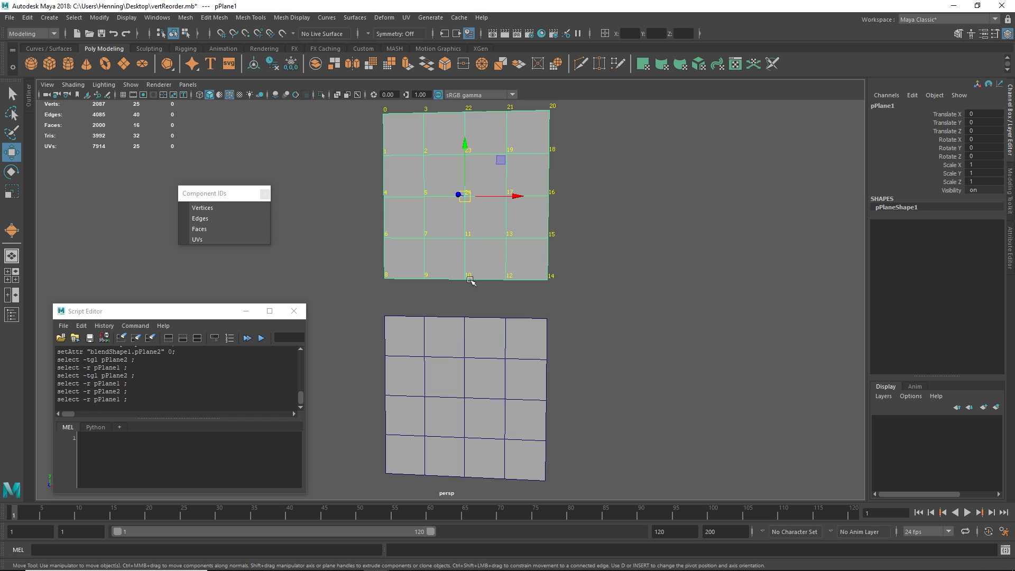
left_click(581, 262)
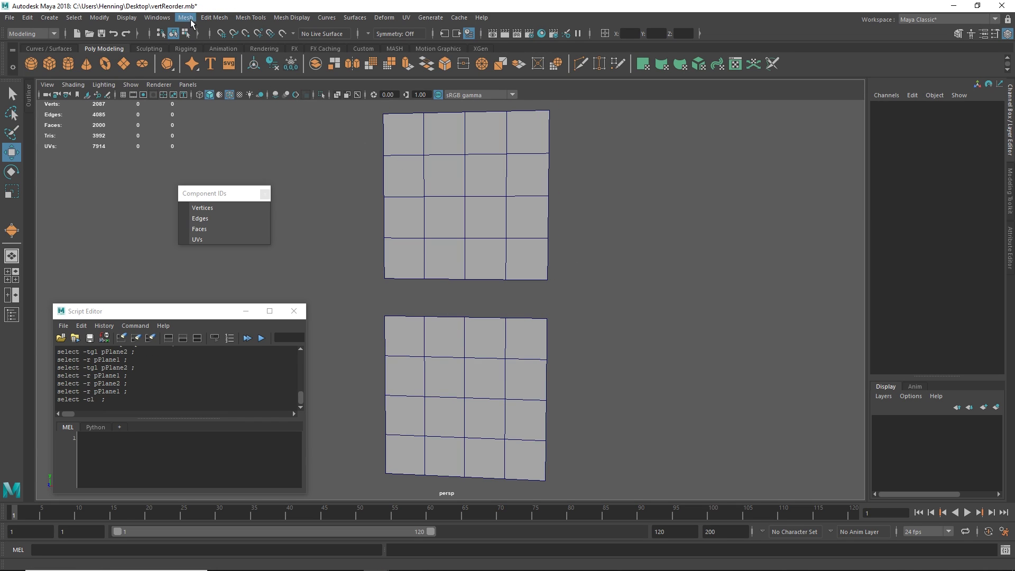
Transfer the vertex order from the original plane's vertices 0, 1, 2 to the duplicate's vertices 19, 18, 4, and return to the Move tool
left_click(185, 19)
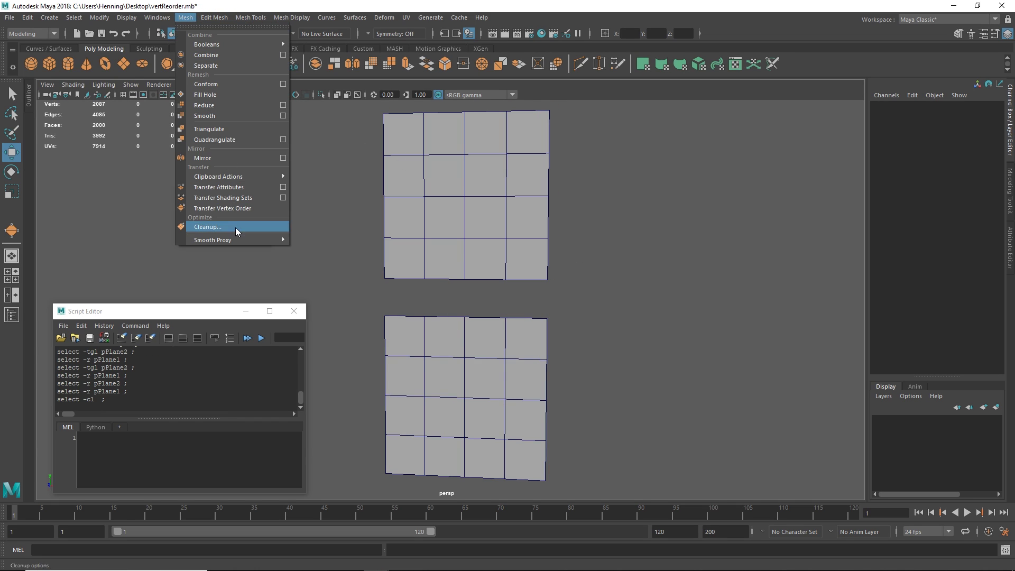
left_click(236, 209)
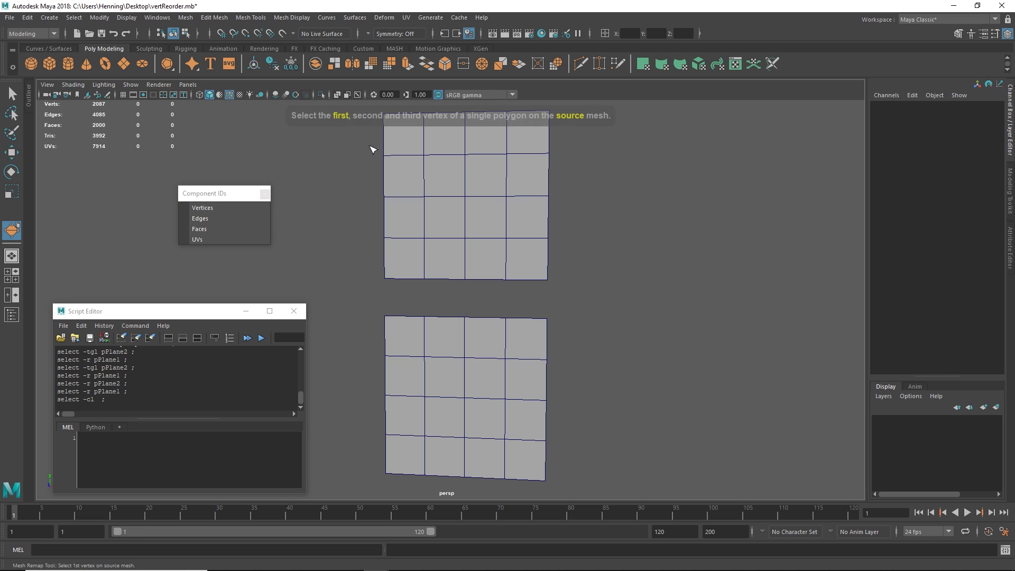
left_click(386, 112)
left_click(386, 151)
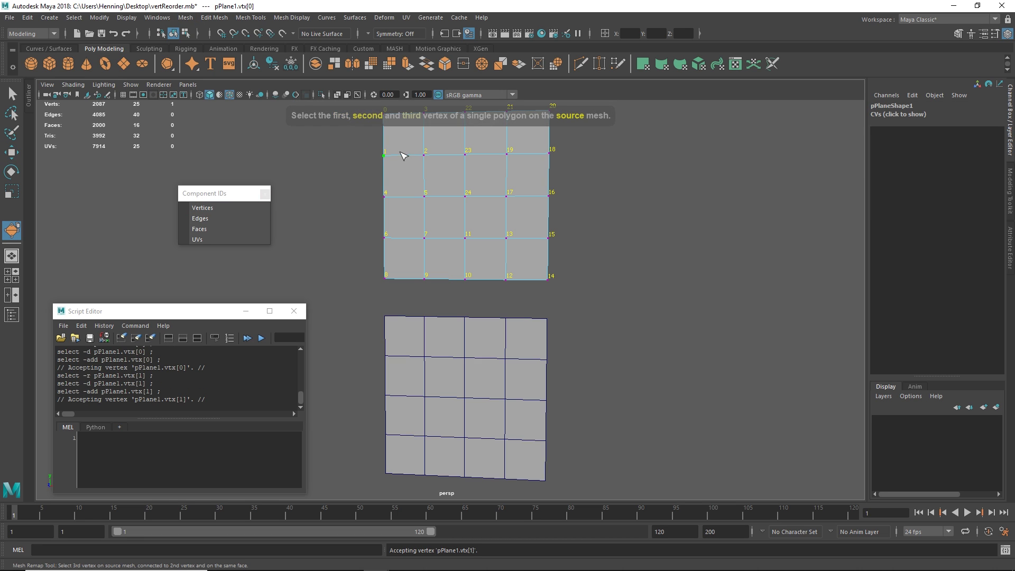
left_click(424, 155)
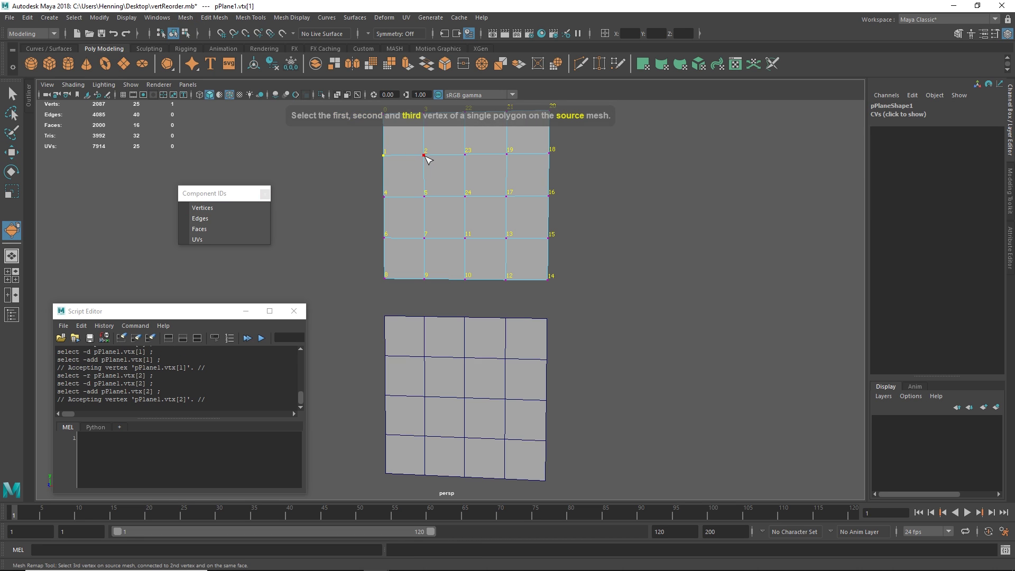
left_click(389, 327)
left_click(386, 318)
left_click(386, 356)
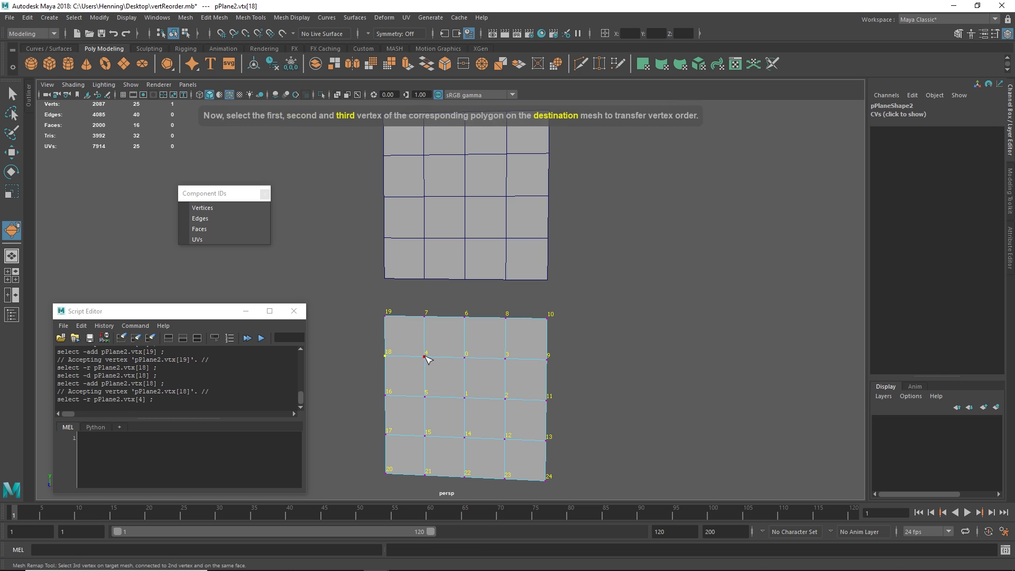
left_click(425, 356)
key("w")
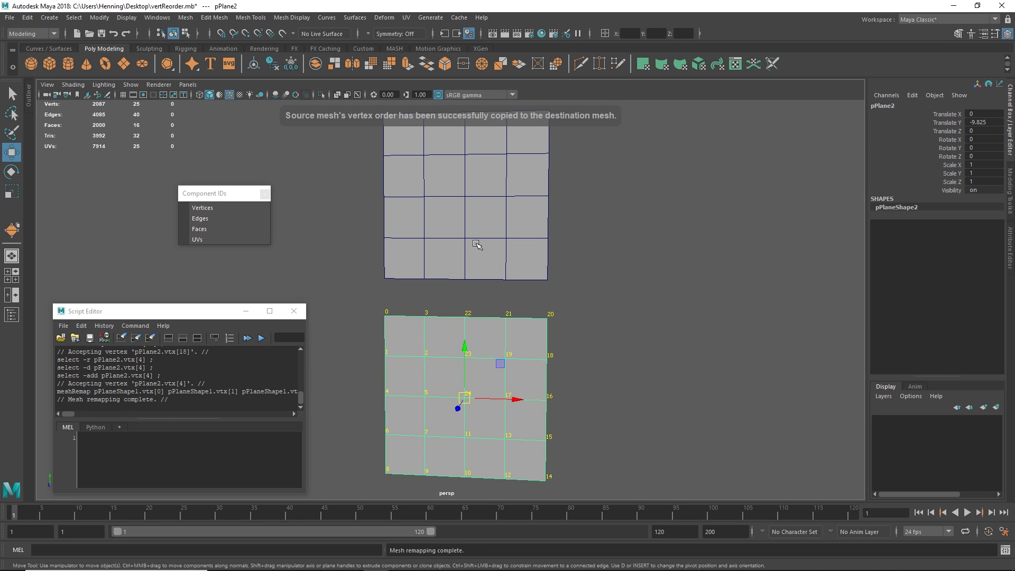
Move the duplicate plane's corner vertices 0 to 3 about -2.25 in X and -1.02 in Y, and return to object selection
left_click(478, 243)
left_click(457, 347)
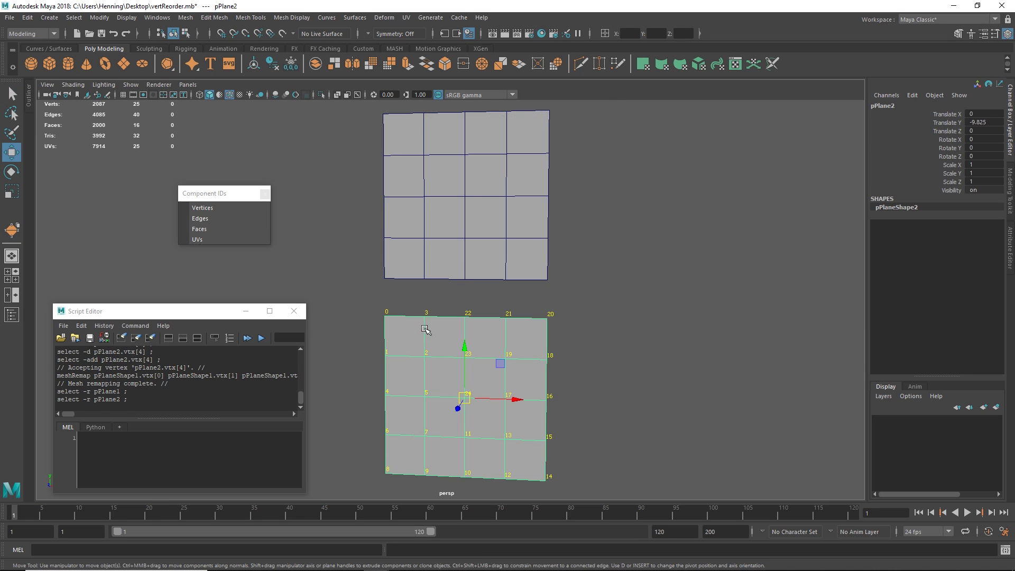
right_click_drag(426, 331, 397, 331)
left_click_drag(430, 328, 386, 359, "alt")
middle_click_drag(455, 305, 411, 313)
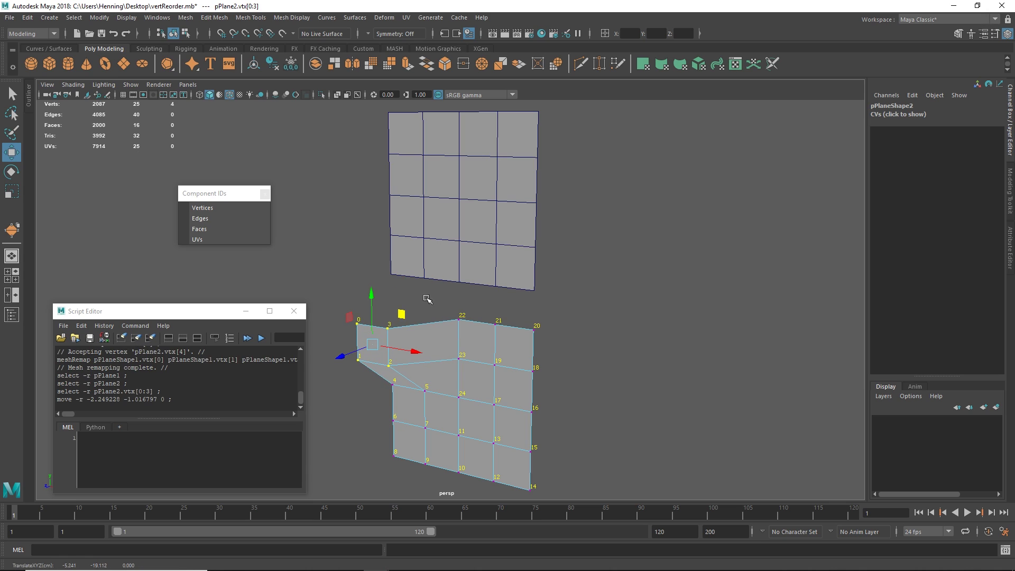
mouse_move(426, 299)
left_mouse_down("alt")
mouse_move(403, 301)
mouse_move(431, 286)
left_mouse_up("alt")
right_click_drag(453, 281, 479, 235)
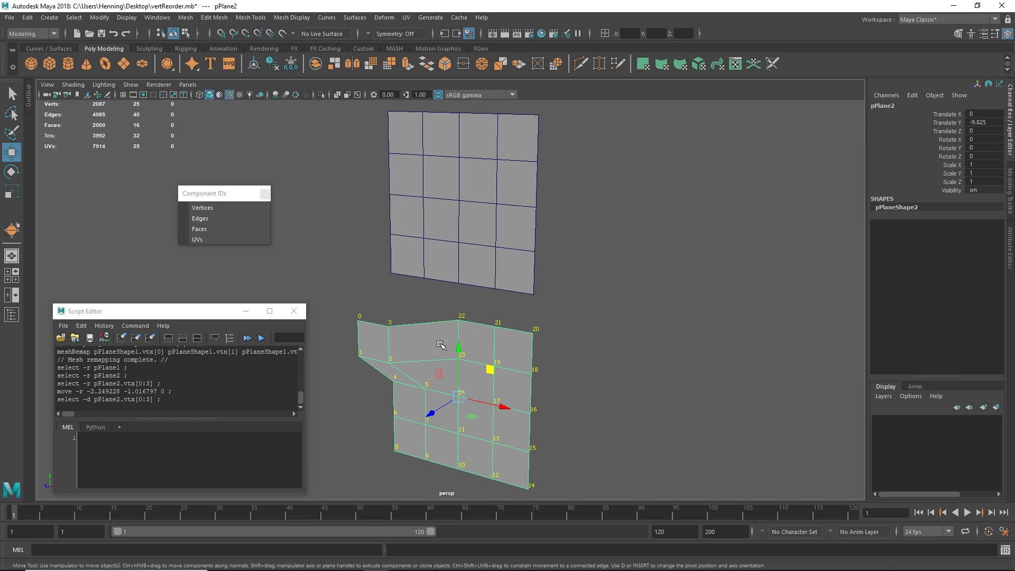
Select the deformed duplicate and the original plane last, and create a blend shape from them
left_click(470, 239, "shift")
key("space")
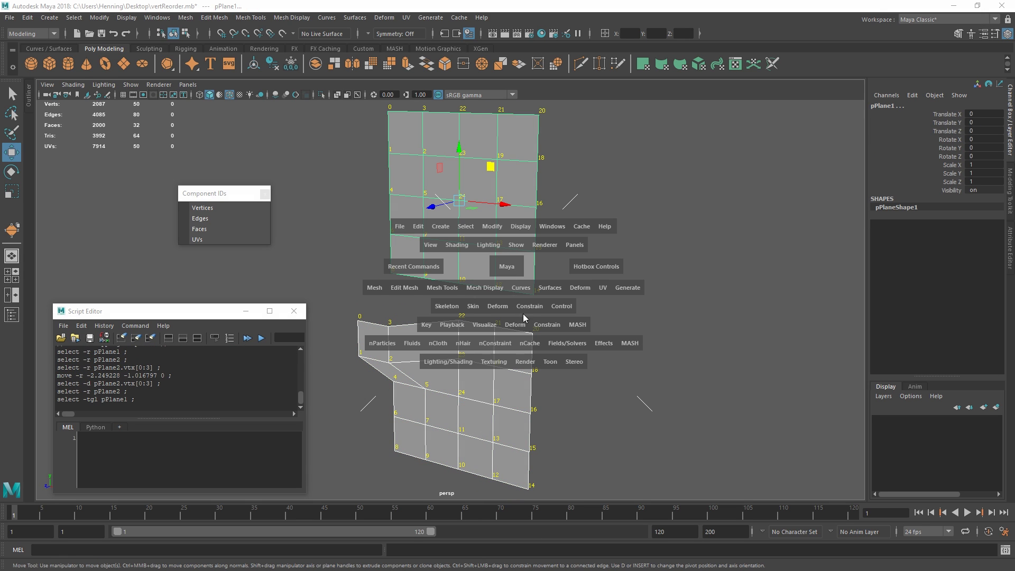
left_click(498, 306)
left_click(537, 119)
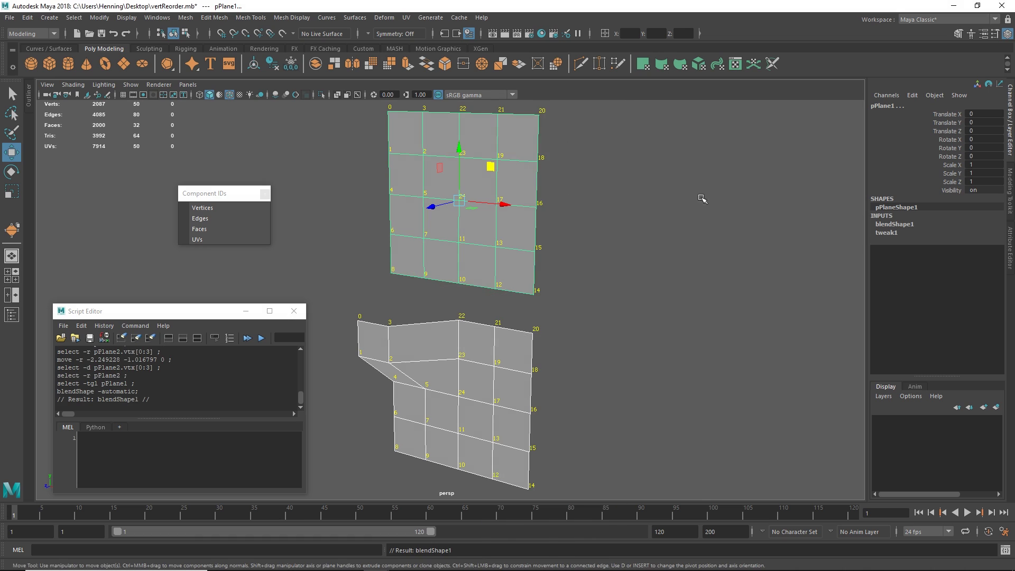
Test the new blend shape on the original plane by sliding the pPlane2 weight between 0 and 1, ending at 0
left_click(497, 259)
left_click(912, 225)
left_click(899, 241)
middle_click_drag(517, 254, 583, 244)
left_click_drag(585, 244, 614, 247, "alt")
middle_click_drag(614, 247, 502, 237)
middle_click_drag(503, 239, 477, 208)
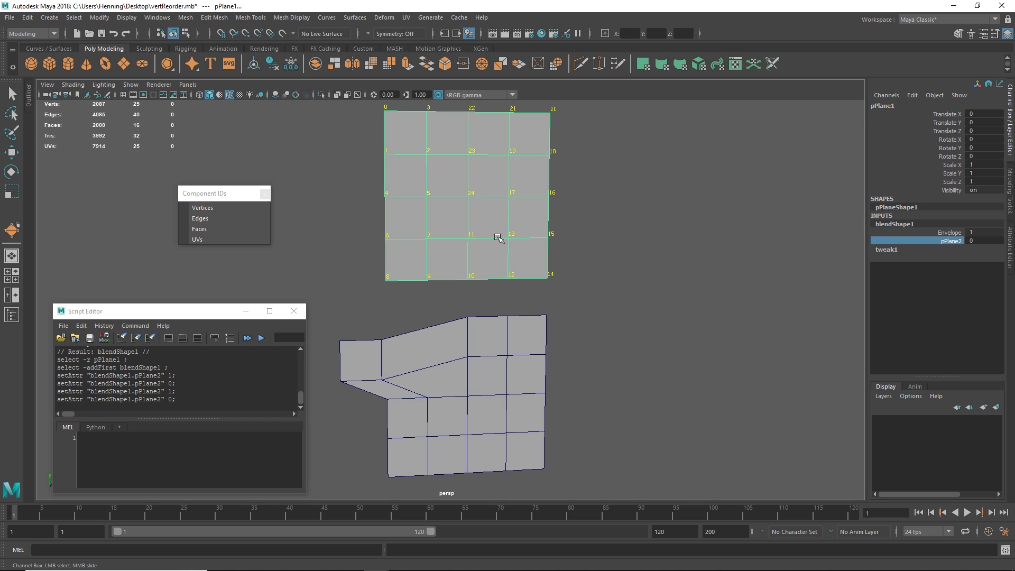
left_click_drag(509, 255, 525, 243, "alt")
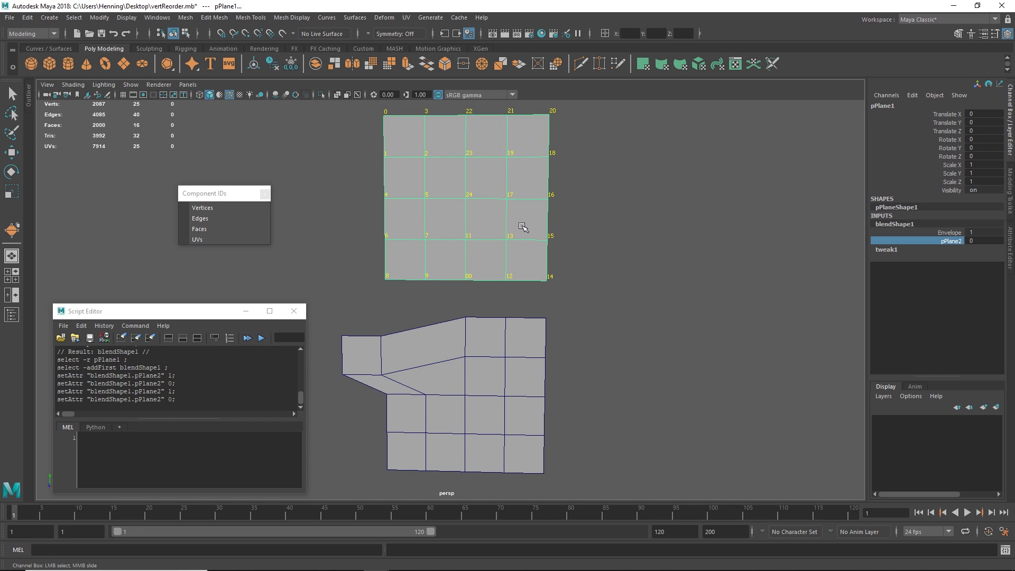
Inspect vertices 22 and 23 on the original plane, and select both planes to compare their vertex IDs
key("F9")
left_click(467, 114)
key("w")
left_click(466, 157)
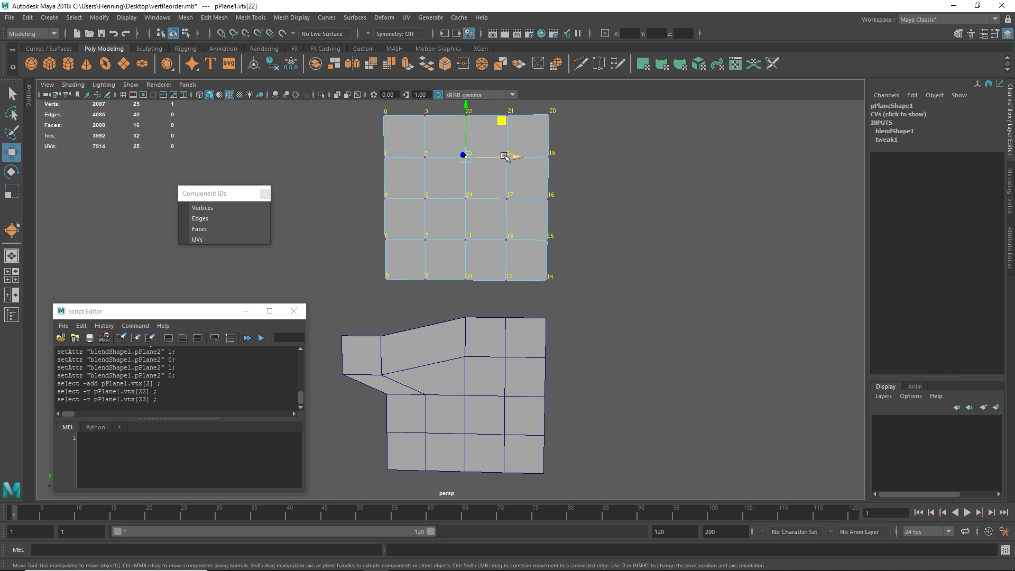
left_click(507, 157)
right_click_drag(439, 347, 494, 284)
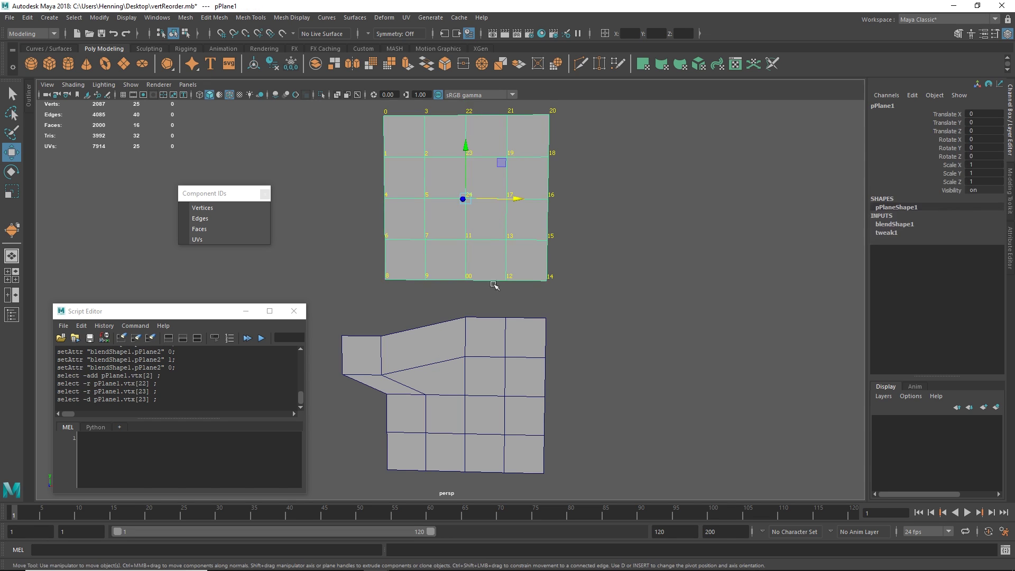
left_click(477, 362)
left_click(503, 257, "shift")
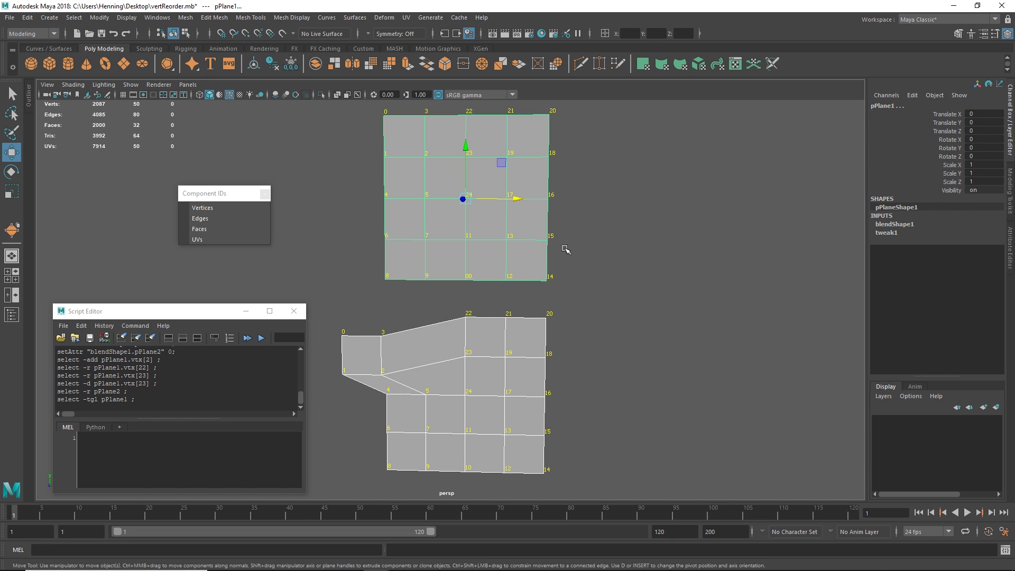
right_click_drag(565, 249, 495, 267, "alt")
middle_click_drag(449, 236, 419, 357, "alt")
left_click_drag(460, 258, 458, 222, "alt")
key("f")
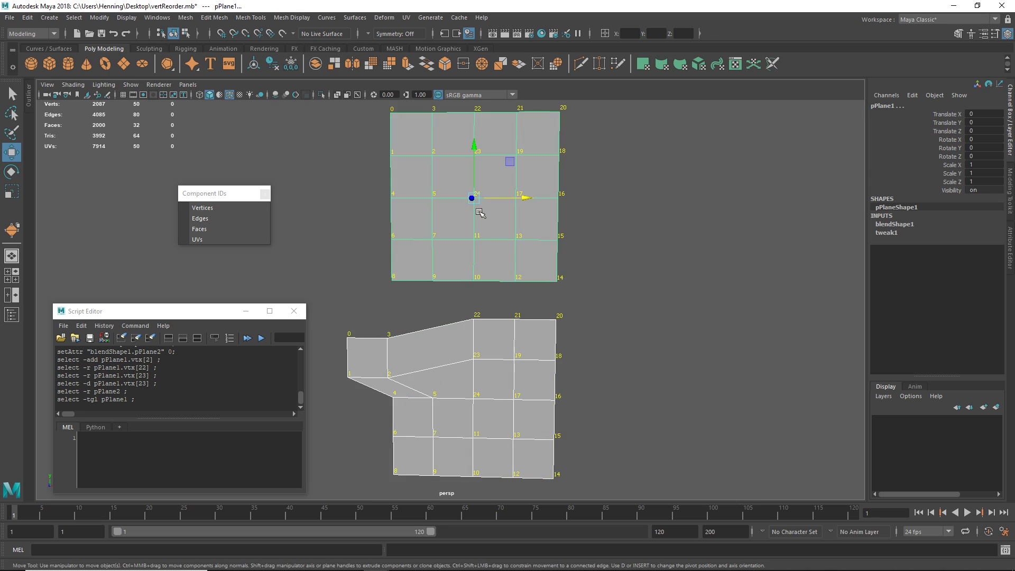
Duplicate the headOriginal1 face mesh and move the copy about 19.35 units down in Y
right_click_drag(527, 225, 391, 236, "alt")
middle_click_drag(543, 188, 485, 485, "alt")
middle_click_drag(492, 139, 497, 358, "alt")
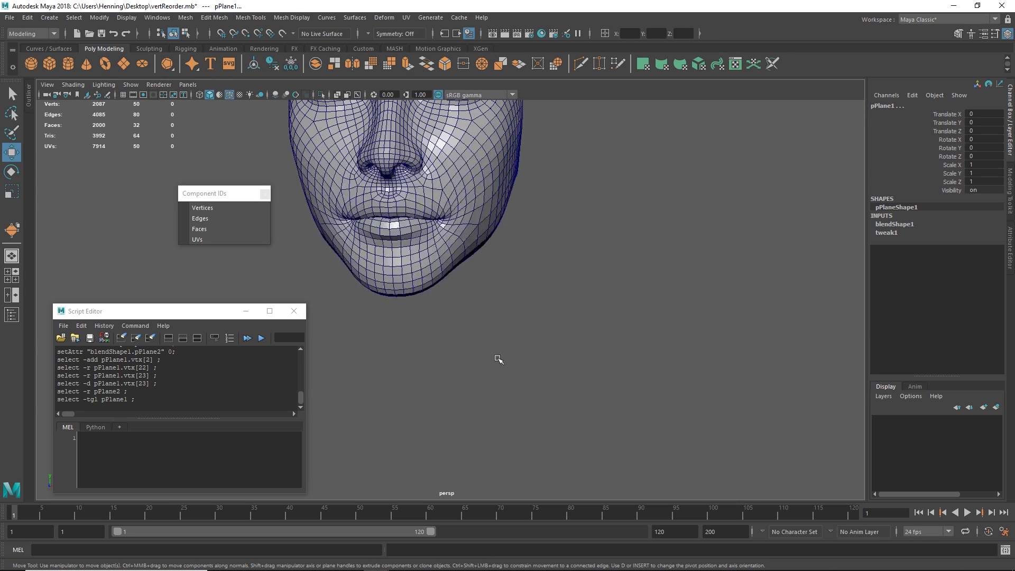
right_click_drag(498, 359, 449, 359, "alt")
middle_click_drag(450, 222, 492, 322, "alt")
left_click(492, 317)
right_click_drag(489, 315, 515, 315, "alt")
middle_click_drag(515, 314, 513, 283, "alt")
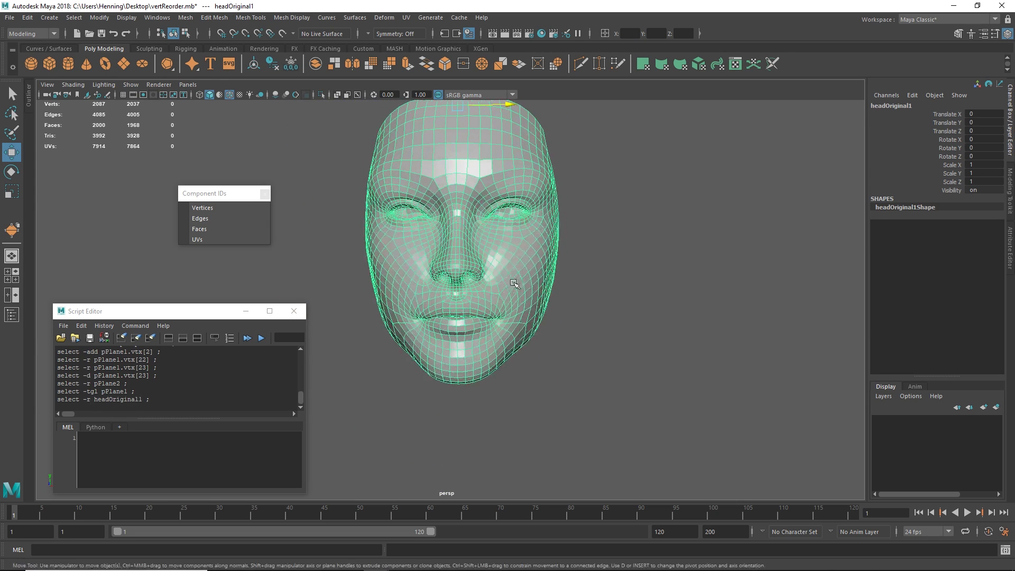
left_click_drag(514, 284, 478, 259, "alt")
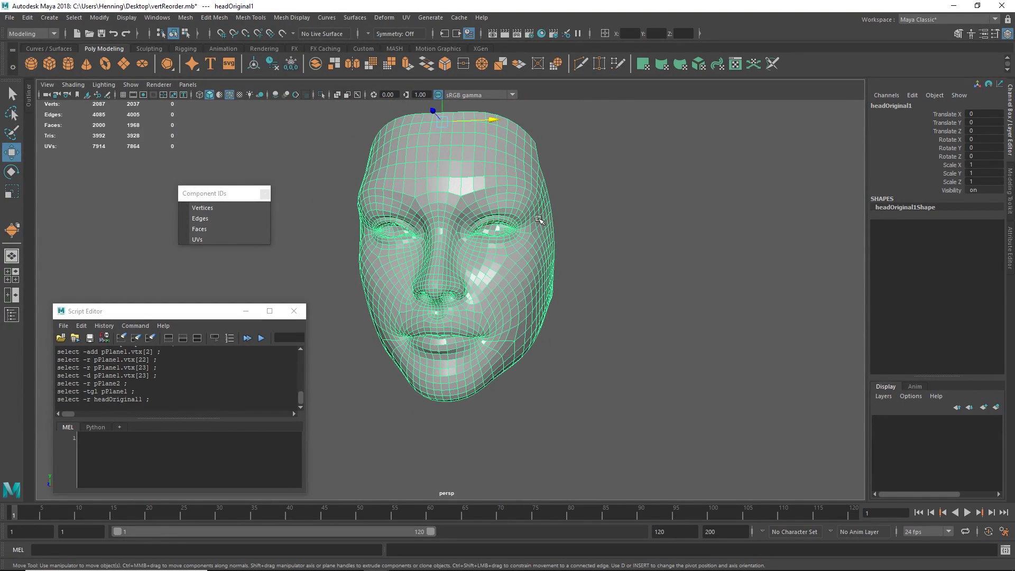
key("ctrl+d")
middle_click_drag(540, 196, 552, 461, "shift")
middle_click_drag(541, 402, 555, 222, "alt")
In the front view, select all faces on one half of the duplicated head, up to its centre line
left_click_drag(534, 307, 540, 349, "alt")
key("space")
scroll(539, 349, "down", 1)
middle_click_drag(455, 353, 474, 261, "alt")
key("F8")
left_click_drag(365, 443, 484, 140)
scroll(491, 328, "up", 6)
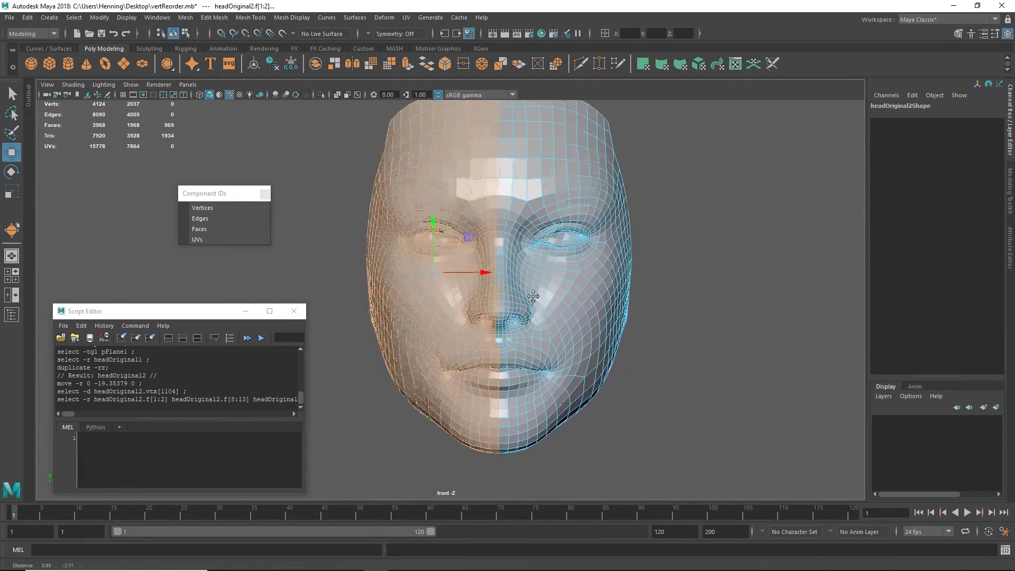
Select only the column of faces beside the duplicated head's centre line, from the forehead to the upper lip
key("q")
scroll(623, 189, "up", 1)
middle_click_drag(602, 186, 555, 279, "alt")
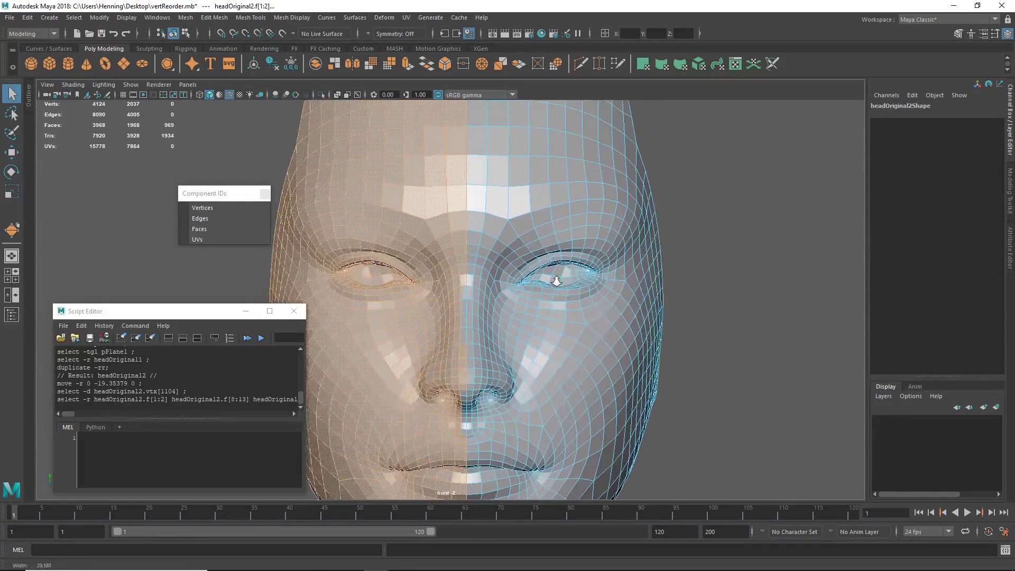
left_click(456, 218)
double_click(460, 193, "shift")
middle_click_drag(467, 371, 489, 153, "alt")
right_click_drag(532, 200, 589, 356, "alt")
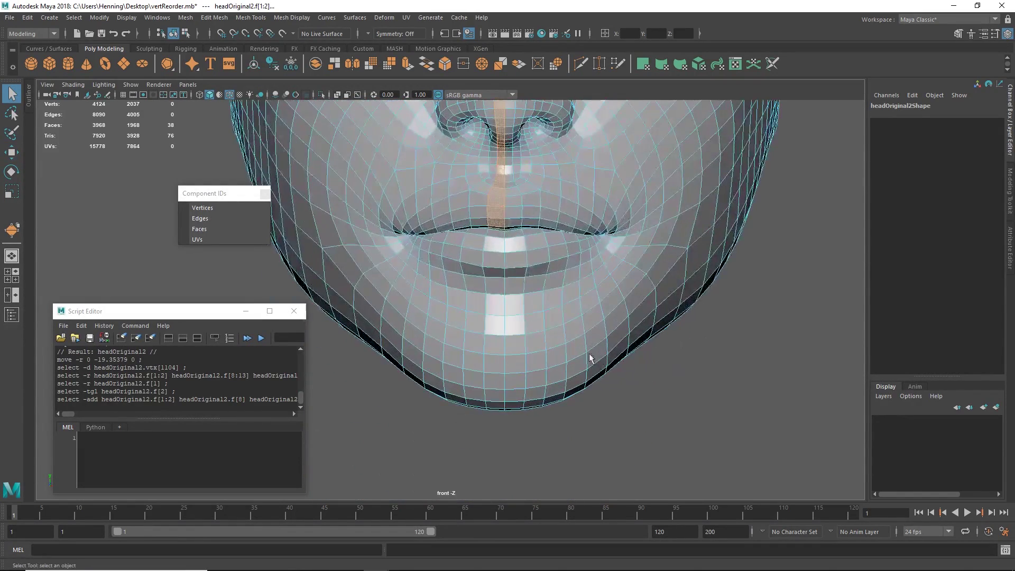
Select the face column beside the centre line through the lower lip and chin, and add the matching column above the mouth
left_click(498, 258, "shift")
left_click(496, 281, "shift")
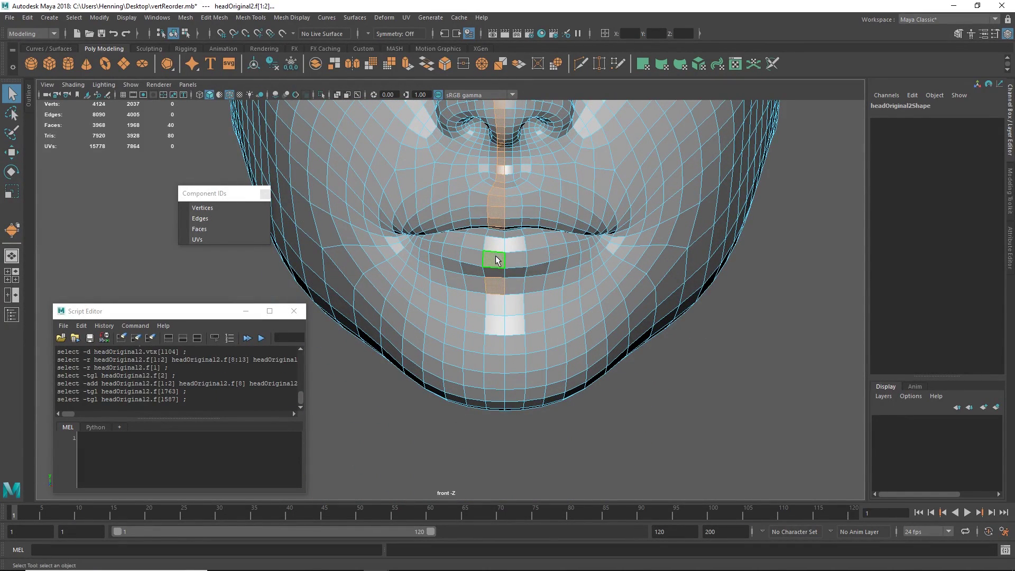
left_click(496, 258)
double_click(499, 243, "shift")
left_click(497, 213, "shift")
double_click(497, 200, "shift")
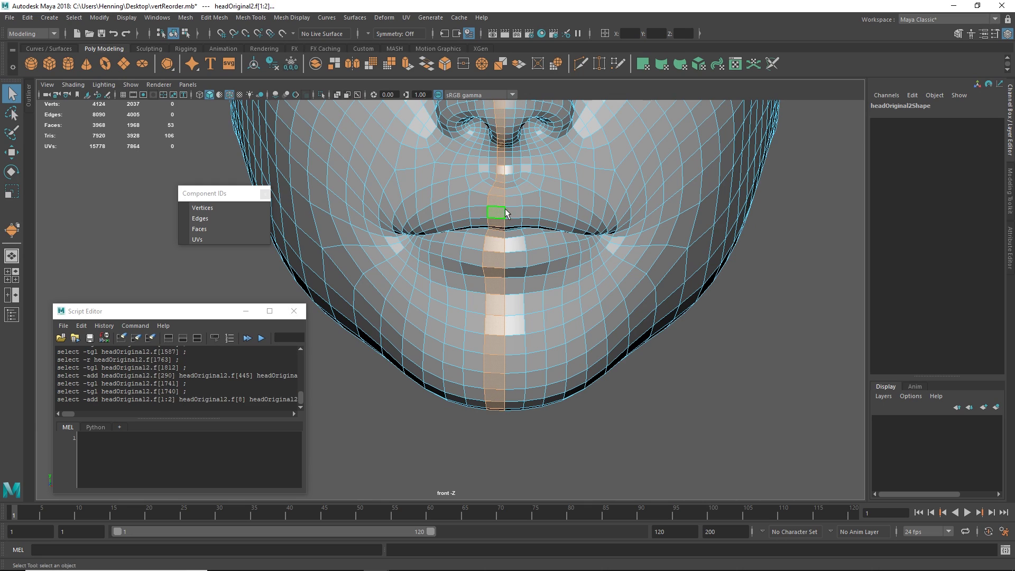
Delete the selected centre column and the remaining faces on that half of the duplicated head, and return to object selection
key("Delete")
double_click(484, 211)
key("Delete")
right_click_drag(601, 255, 487, 196, "alt")
middle_click_drag(518, 167, 481, 354, "alt")
right_click_drag(481, 338, 514, 273)
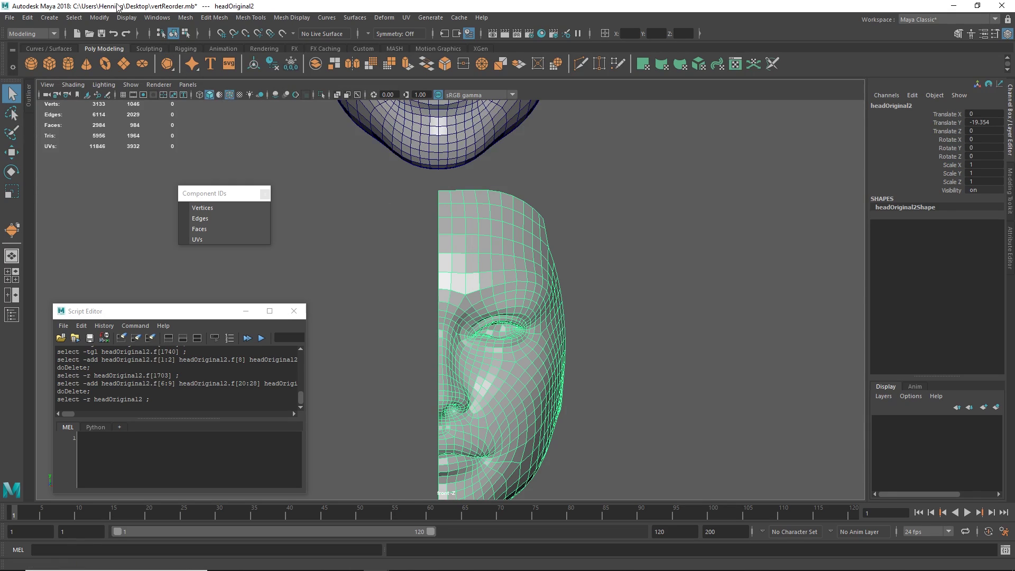
Mirror the half head across the world X axis with bordering vertices merged at a threshold of 0.001
middle_click_drag(474, 246, 462, 230, "alt")
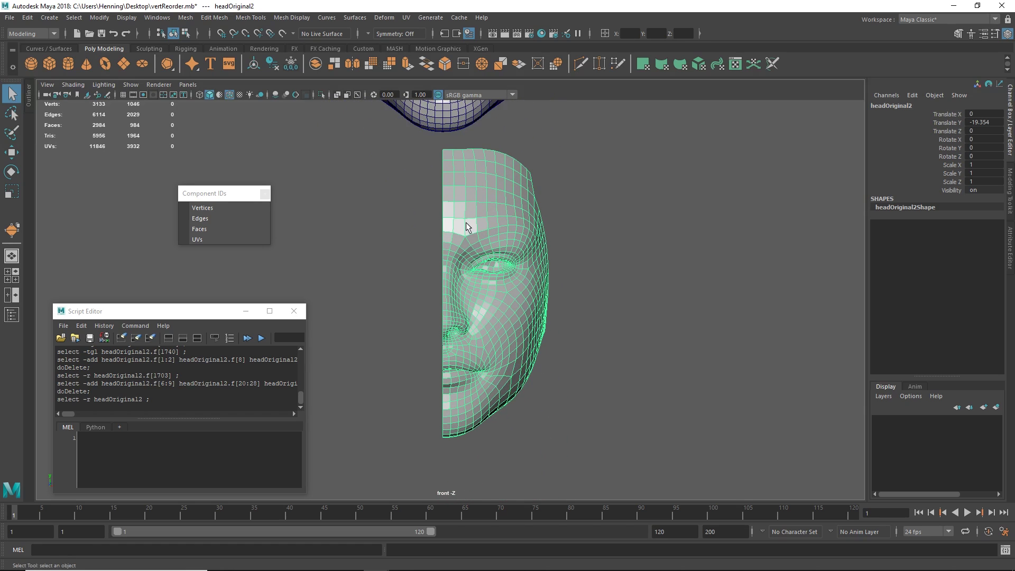
right_click(466, 226, "shift")
right_click_drag(468, 226, 446, 344, "shift")
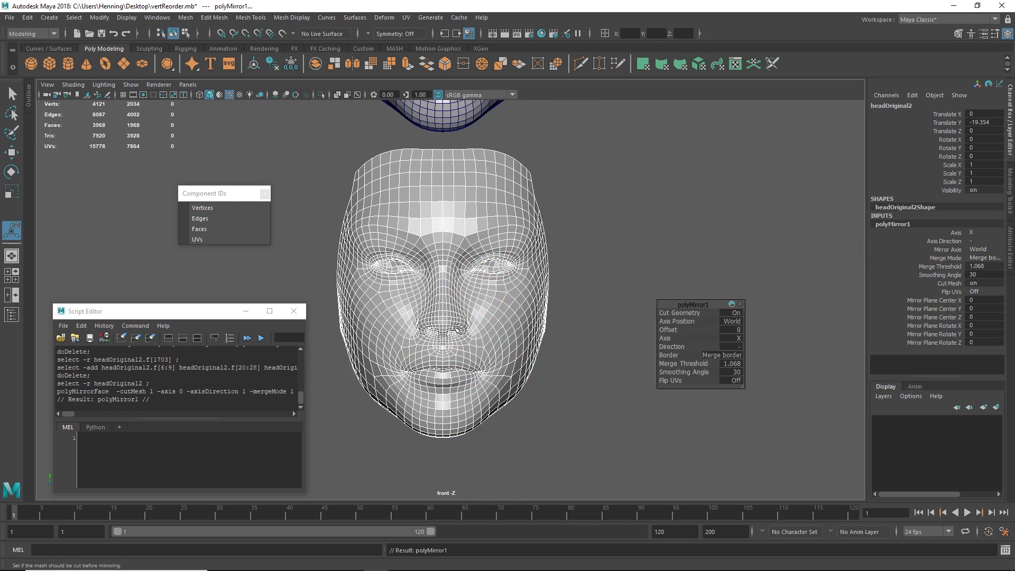
left_click(732, 364)
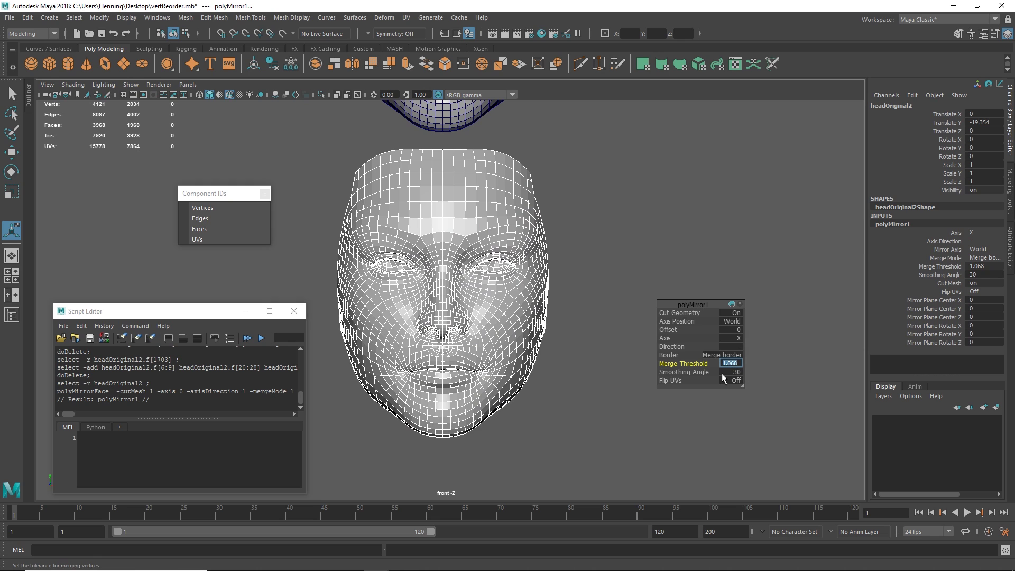
key("Return")
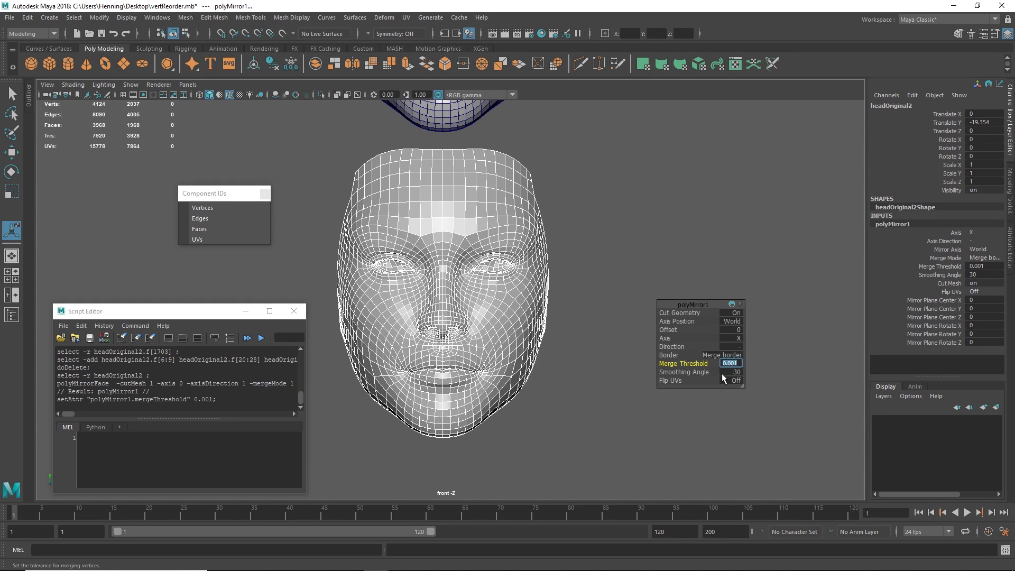
Compare the original head and its mirrored duplicate by selecting each in turn
middle_click_drag(458, 212, 460, 311, "alt")
left_click(461, 310)
left_click(457, 188)
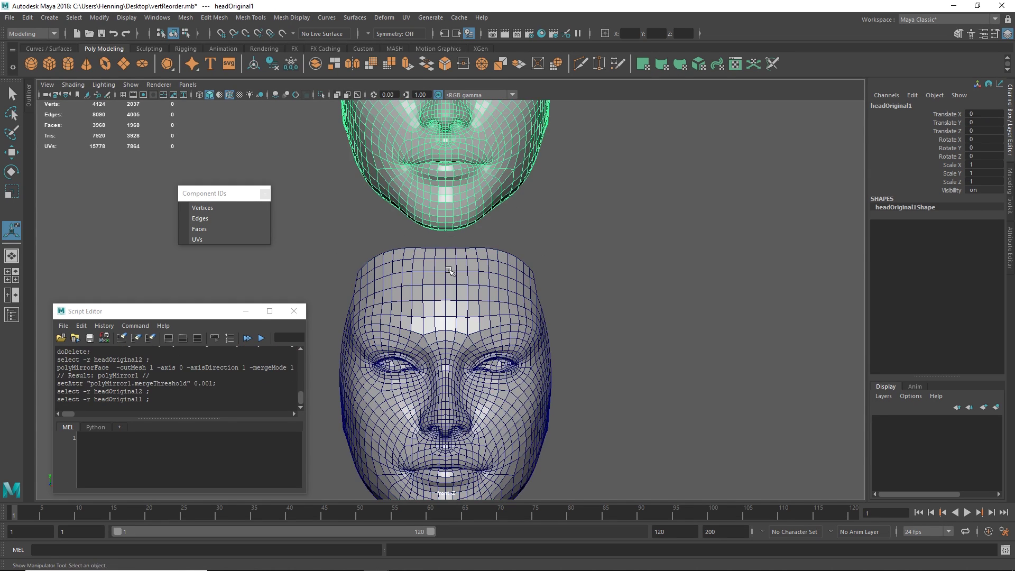
left_click(447, 268)
left_click(417, 212)
left_click(389, 270)
left_click(431, 179)
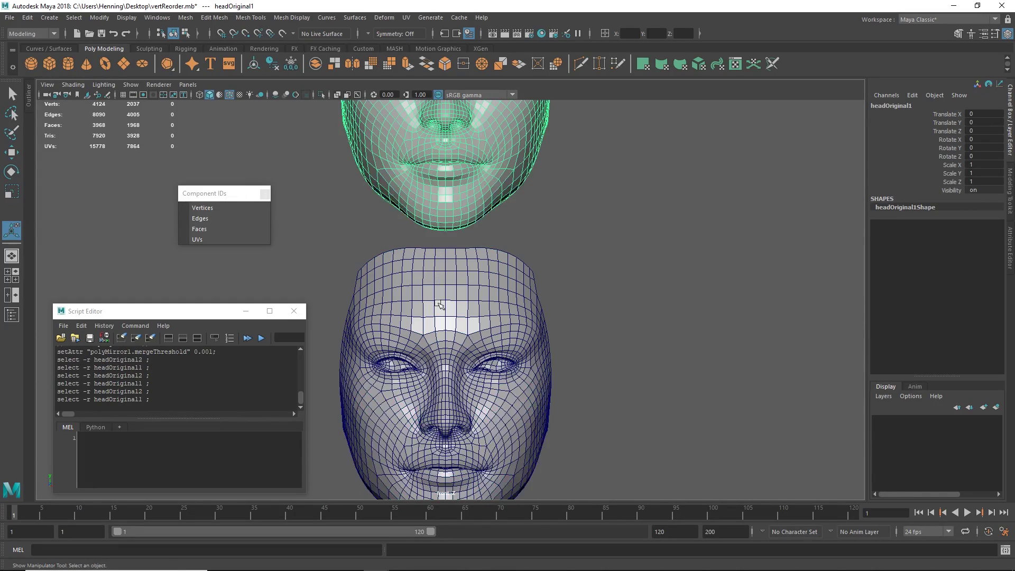
Create a blend shape with headOriginal2 as the target and headOriginal1 as the base mesh
left_click(440, 302)
left_click(452, 202, "shift")
left_click(454, 264)
left_click(455, 211, "shift")
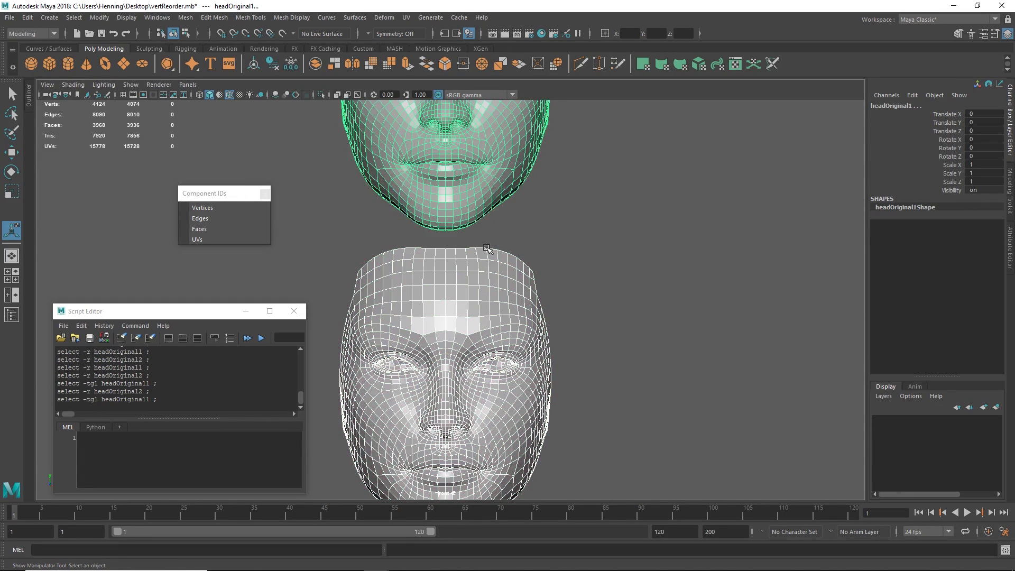
key("space")
left_click(479, 289)
left_click(494, 115)
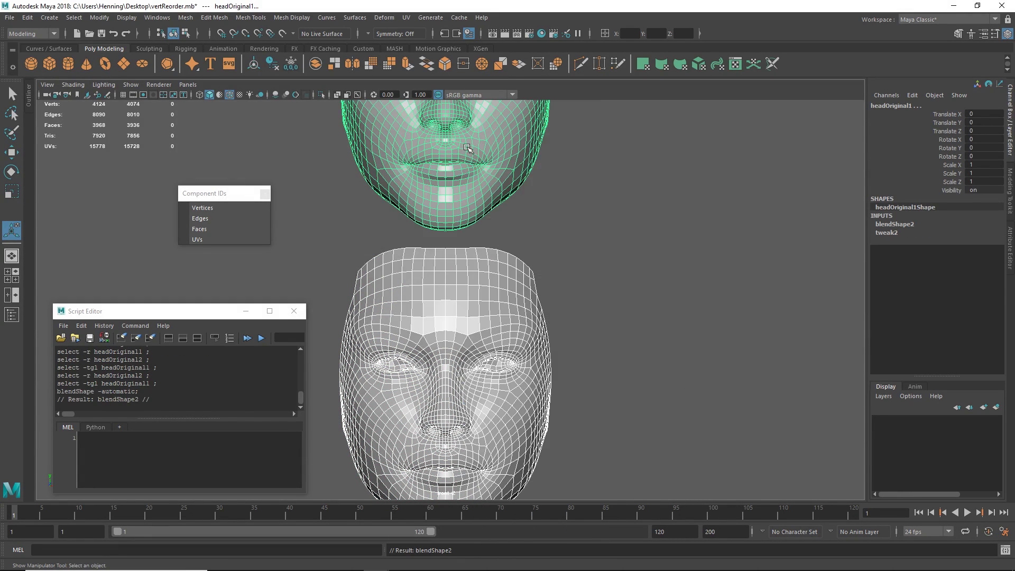
Test the headOriginal2 blend shape weight on headOriginal1 at 1, and return it to 0
left_click(894, 224)
left_click(906, 239)
middle_click_drag(576, 242, 741, 227)
right_click_drag(624, 226, 578, 224, "alt")
middle_click_drag(578, 224, 587, 342, "alt")
middle_click_drag(608, 298, 434, 273)
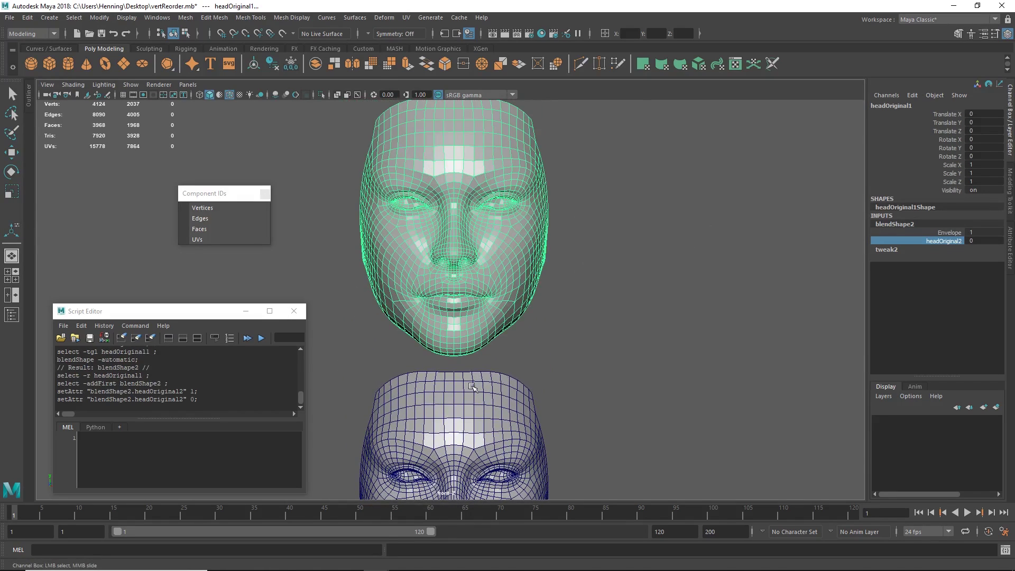
Select both heads and delete their construction history to remove the blend shape
left_click(473, 387)
left_click(476, 329)
left_click(470, 409)
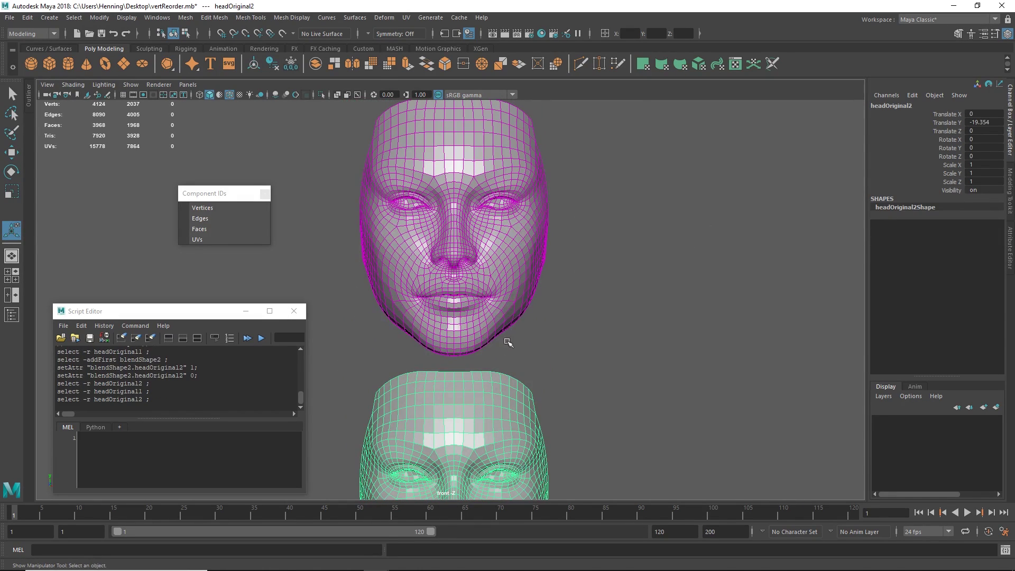
left_click(486, 296)
left_click_drag(585, 264, 480, 390)
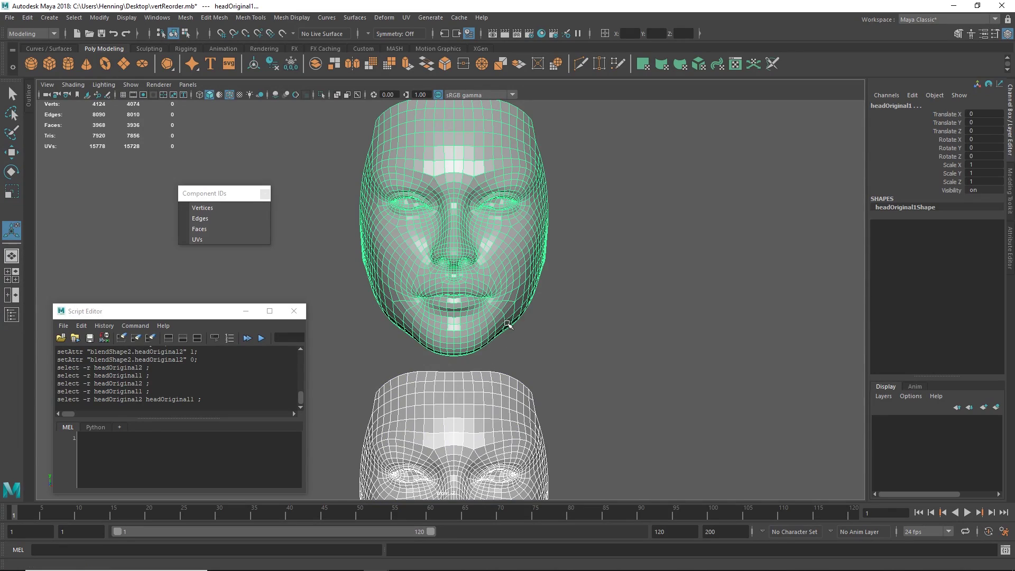
Set headOriginal2's Translate Y to 0 and move it about 12.5 units in X, beside the original head
left_click(453, 416)
key("w")
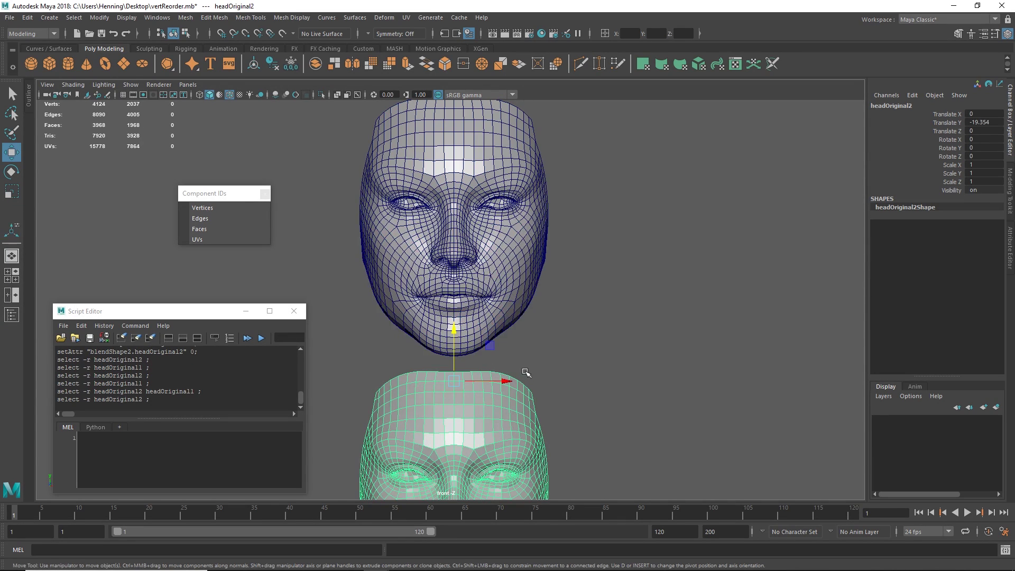
left_click(983, 123)
type("0")
key("Return")
middle_click_drag(456, 217, 594, 254)
right_click_drag(594, 255, 639, 259, "alt")
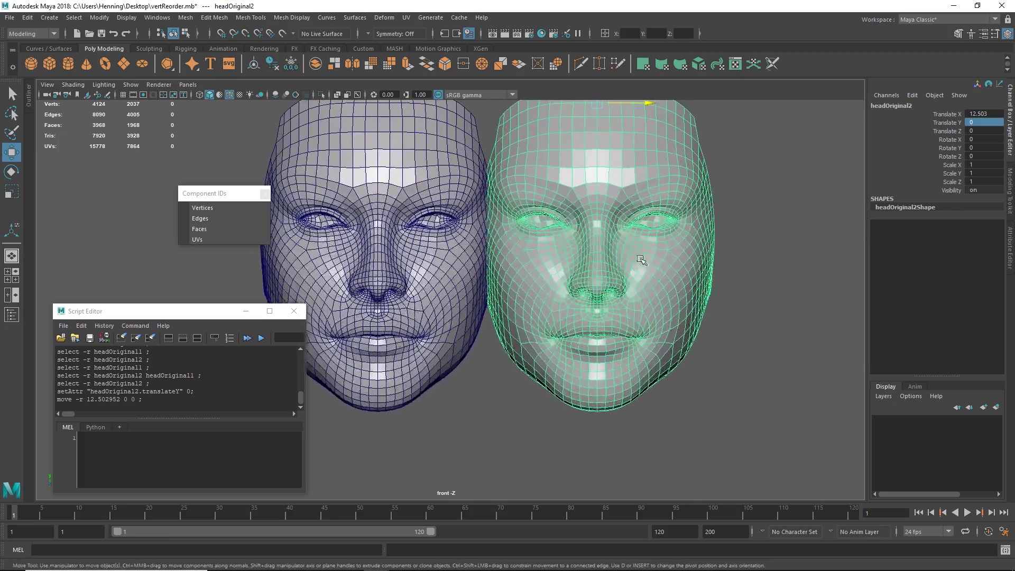
Show both heads side by side in the perspective view and examine the original head's mesh
left_click_drag(639, 259, 573, 235, "alt")
key("space")
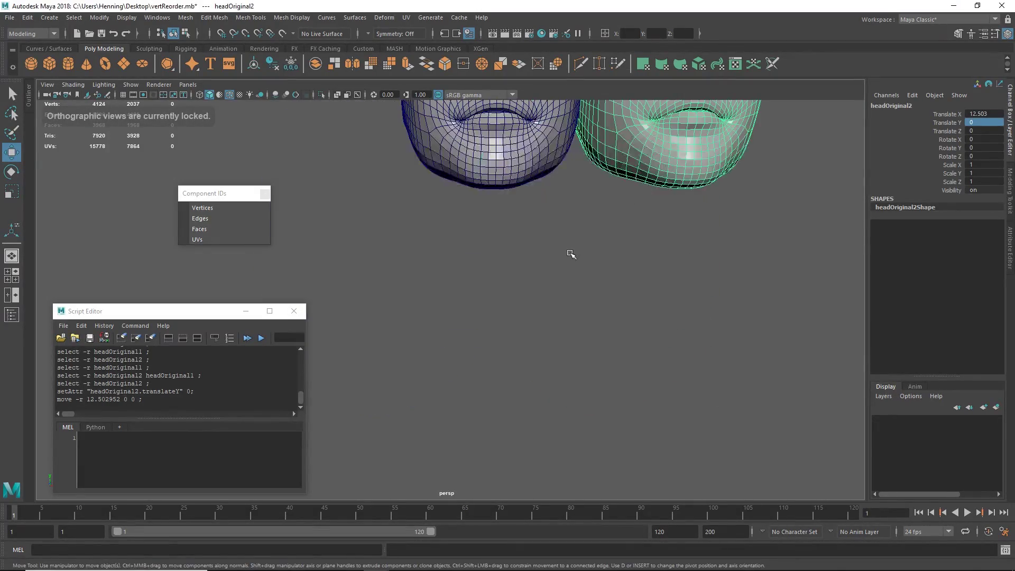
middle_click_drag(594, 221, 529, 386, "alt")
key("f")
left_click_drag(501, 304, 479, 291, "alt")
middle_click_drag(479, 291, 569, 257, "alt")
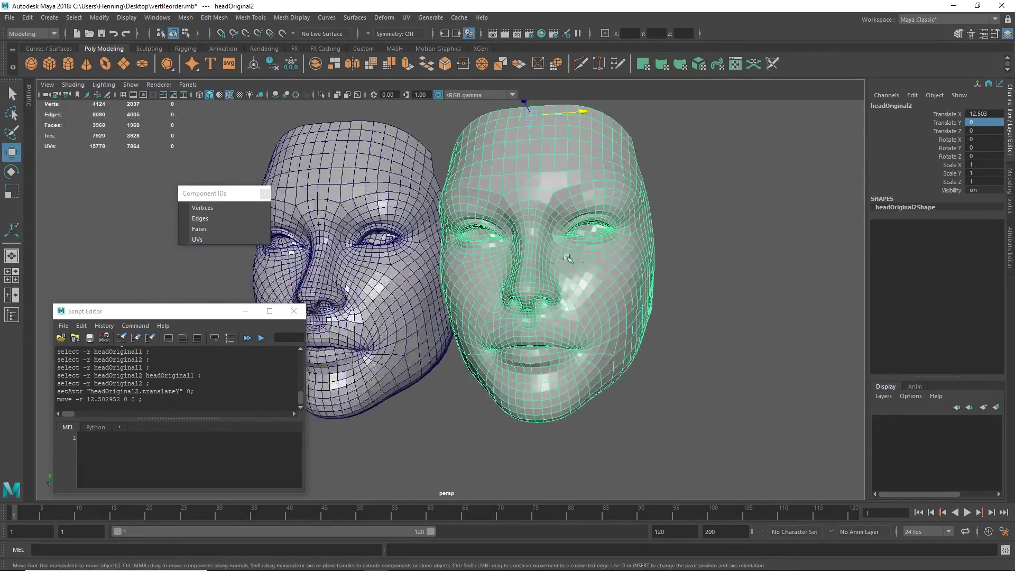
right_click_drag(502, 265, 531, 266, "alt")
left_click(405, 270)
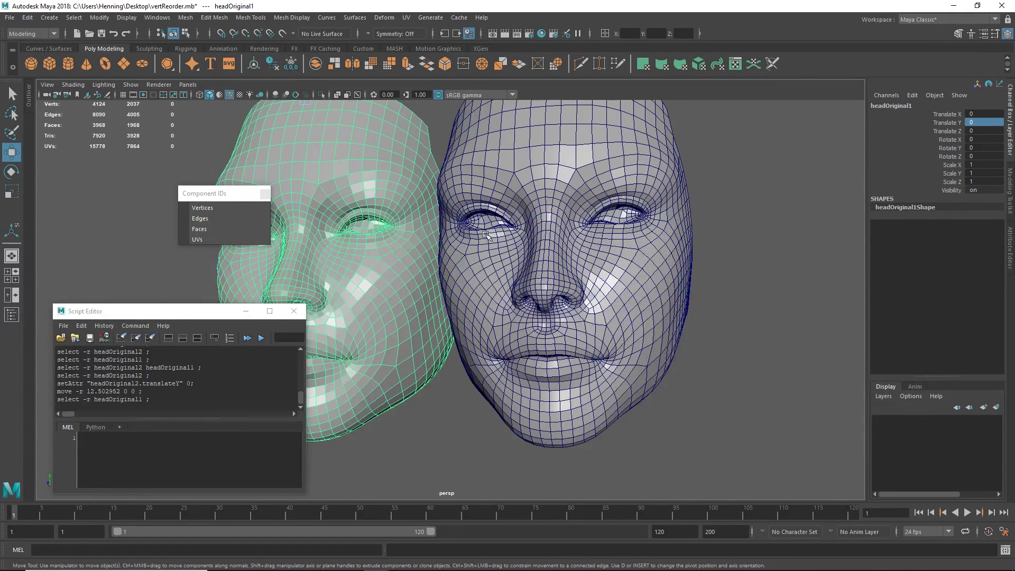
left_click(387, 295)
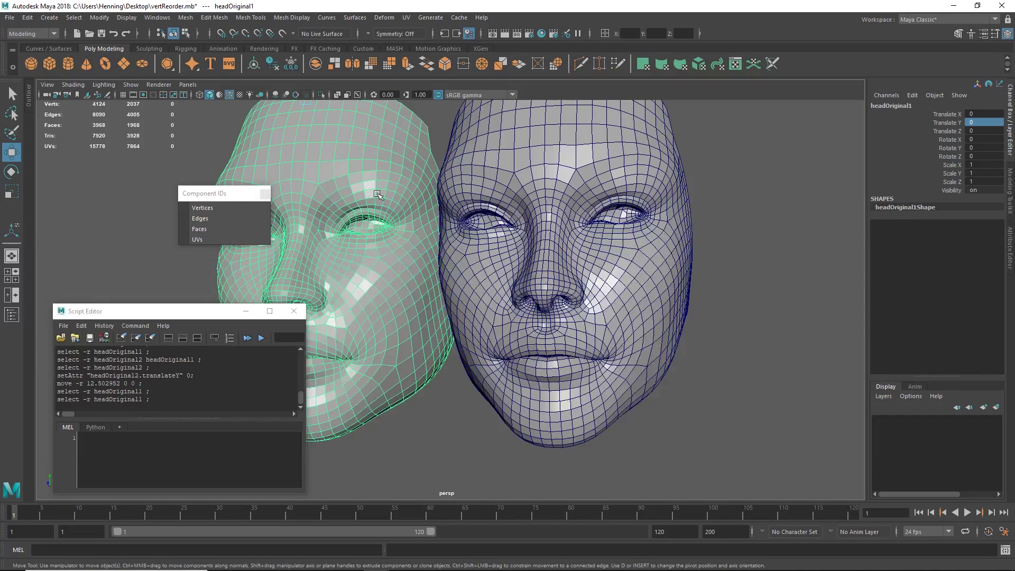
left_click(399, 410)
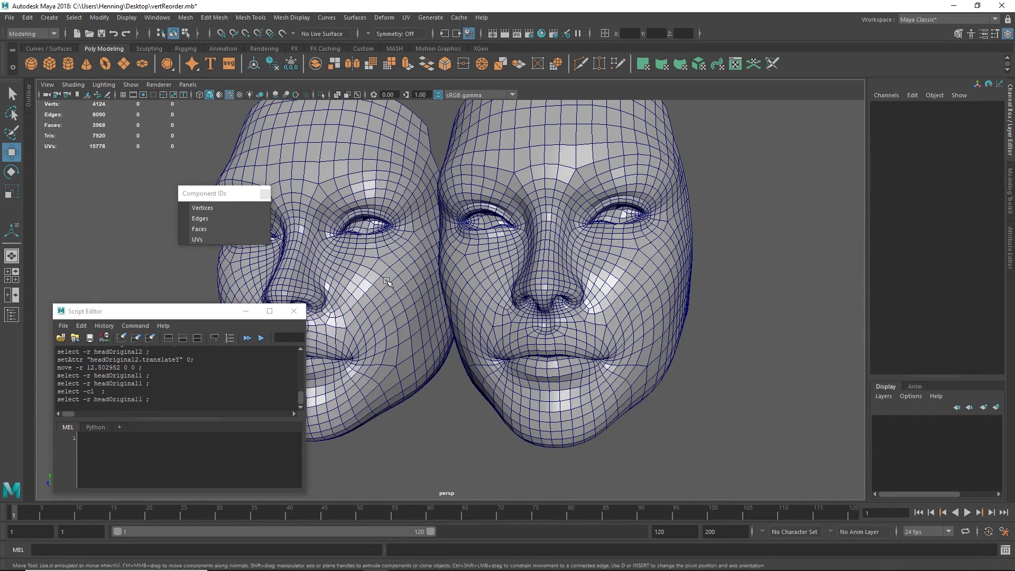
Start Transfer Vertex Order and pick source vertices of one cheek polygon below the eye on headOriginal1
left_click(391, 275)
left_click(186, 18)
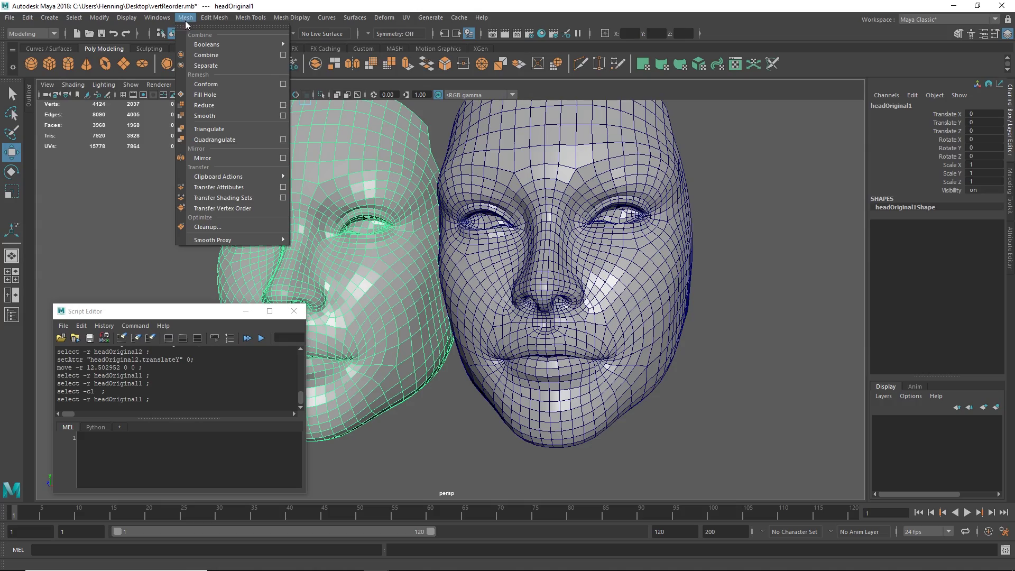
left_click(236, 208)
scroll(372, 251, "up", 6)
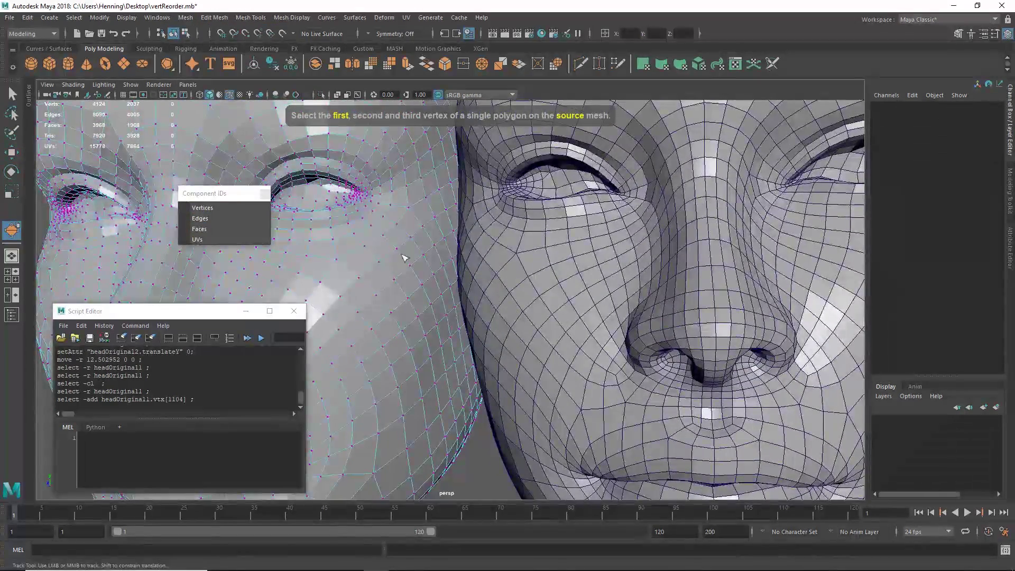
middle_click_drag(381, 257, 394, 268, "alt")
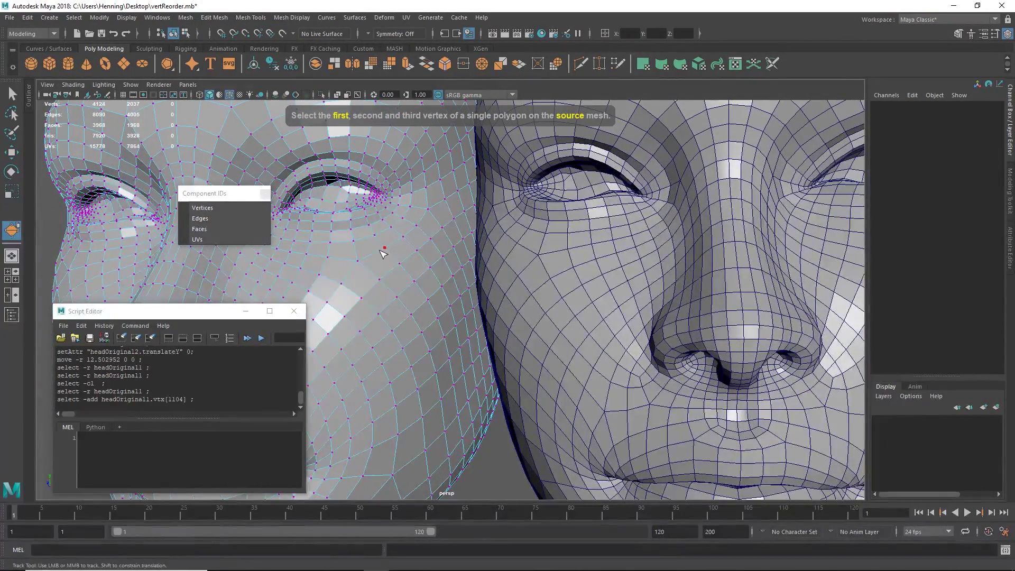
scroll(367, 236, "up", 2)
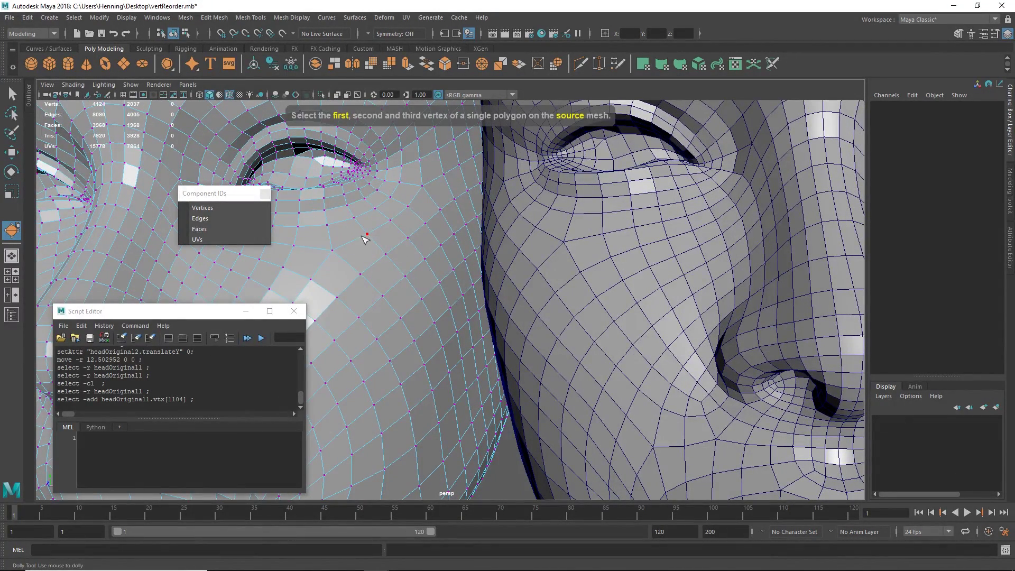
left_click(360, 274)
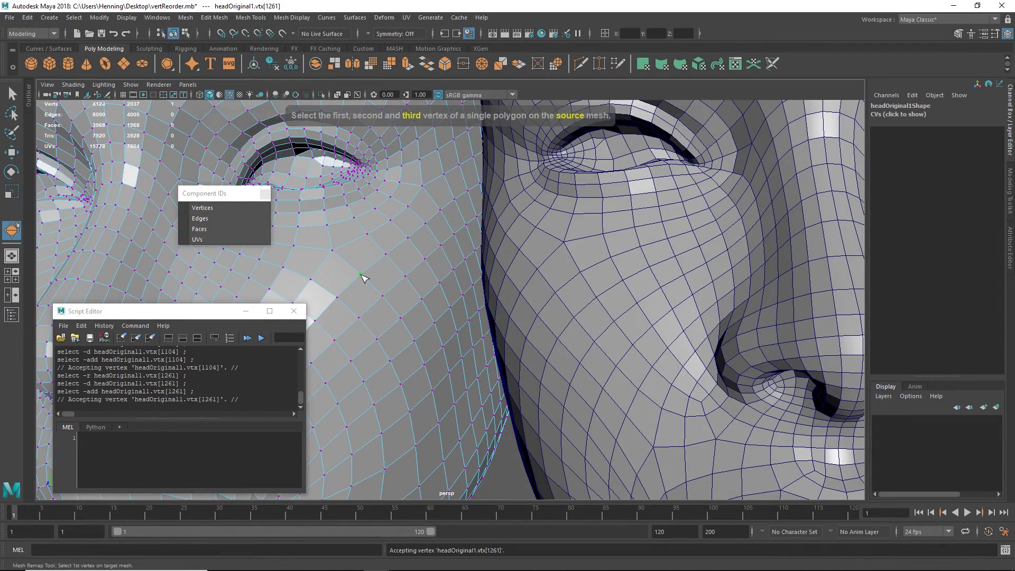
Try to pick the corresponding cheek vertices on headOriginal2 as the destination, and leave the vertex order transfer
scroll(538, 219, "down", 4)
middle_click_drag(547, 222, 488, 231, "alt")
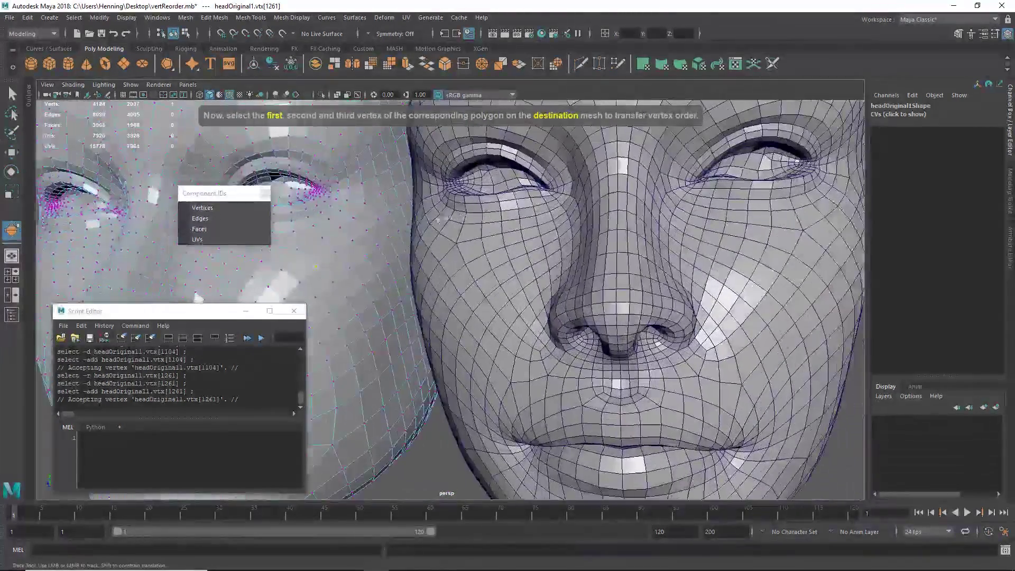
left_click_drag(490, 242, 557, 230, "alt")
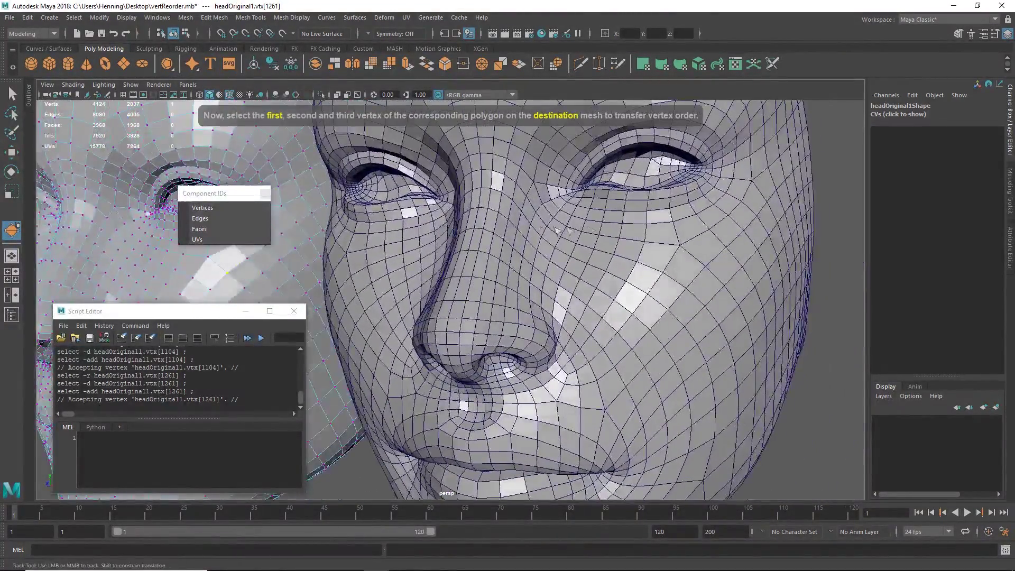
left_click(682, 250)
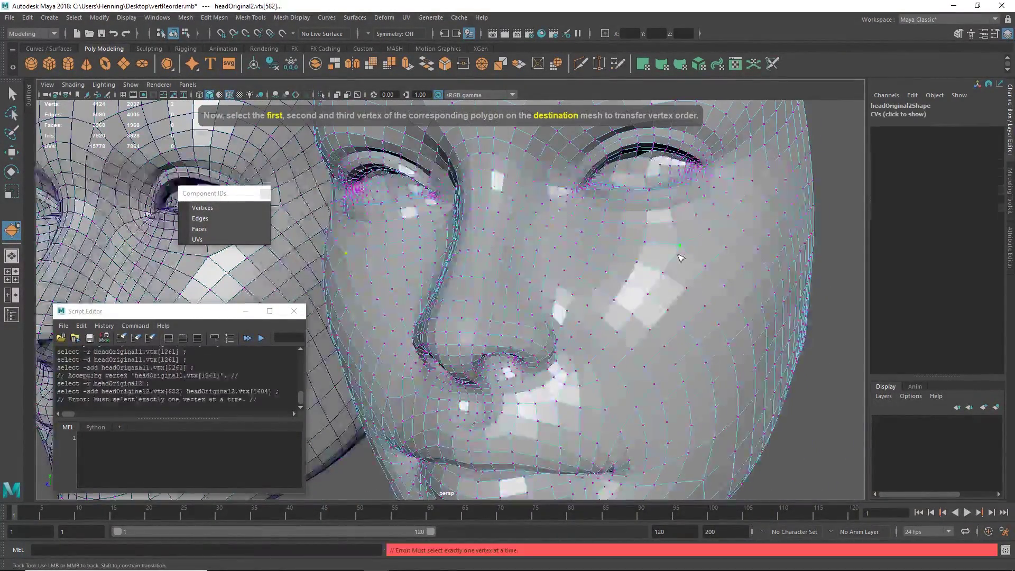
left_click(675, 268)
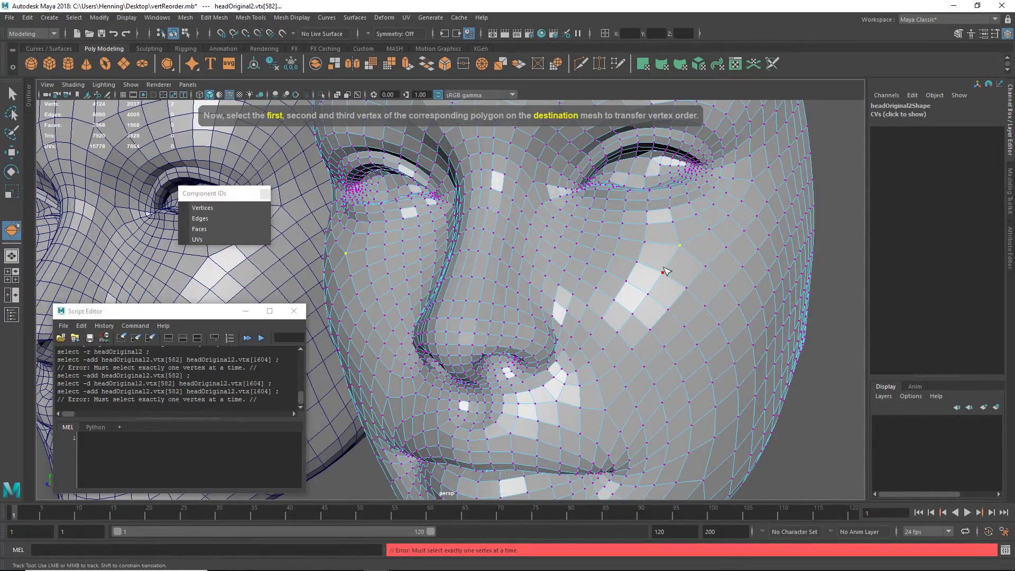
key("w")
key("F8")
Select headOriginal1 and add headOriginal2 to the selection, moving the Component IDs window off the original's cheek
middle_click_drag(592, 268, 654, 246, "alt")
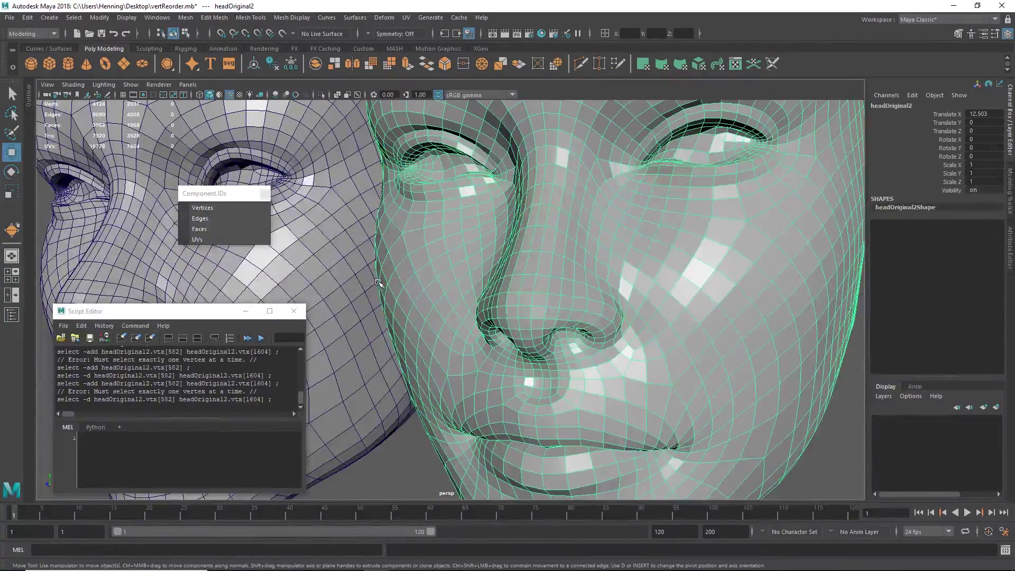
left_click(378, 282)
left_click(355, 283)
middle_click_drag(538, 284, 578, 279, "alt")
left_click(596, 283)
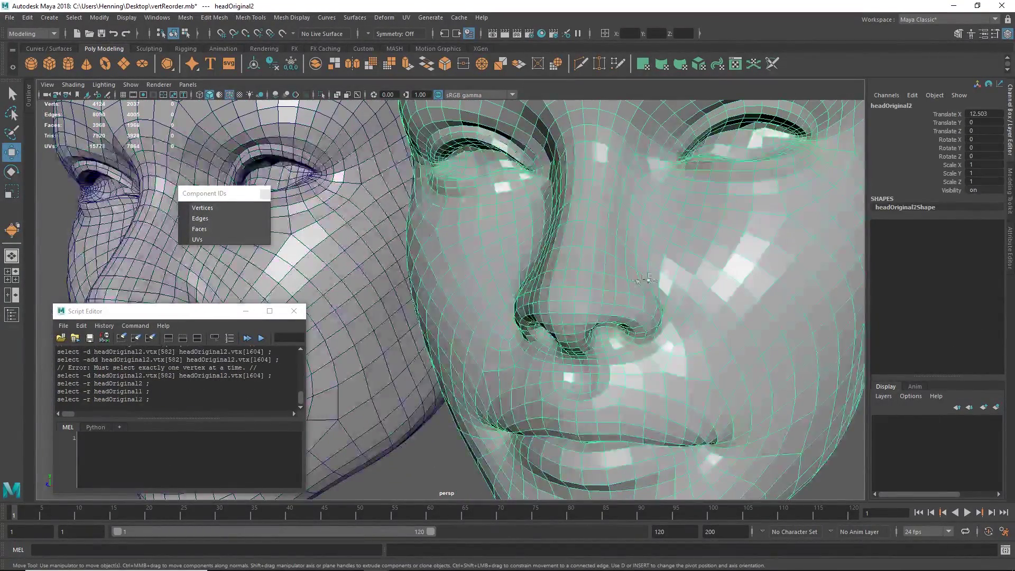
left_click(366, 286)
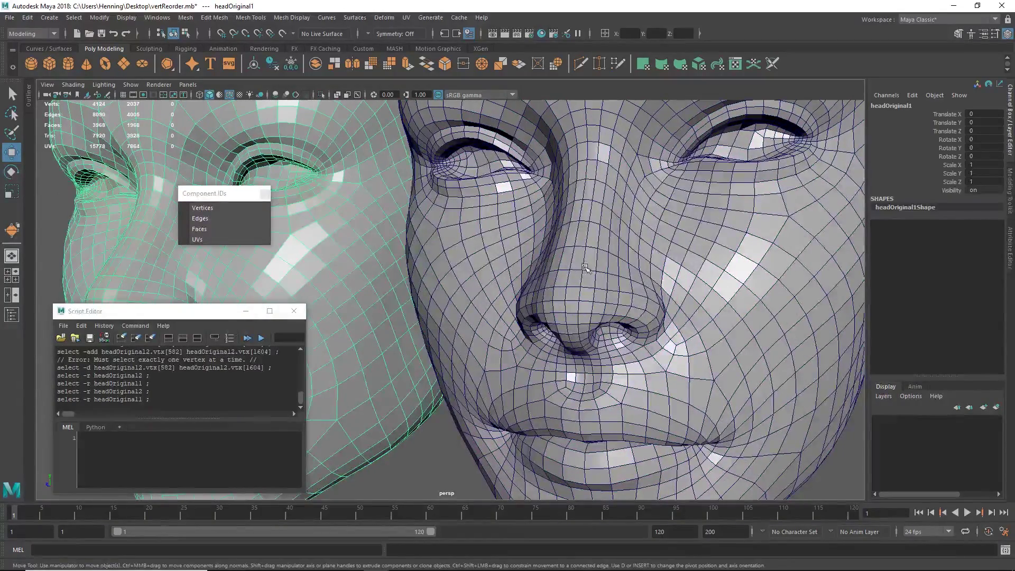
left_click(585, 268, "shift")
left_click_drag(224, 193, 176, 204)
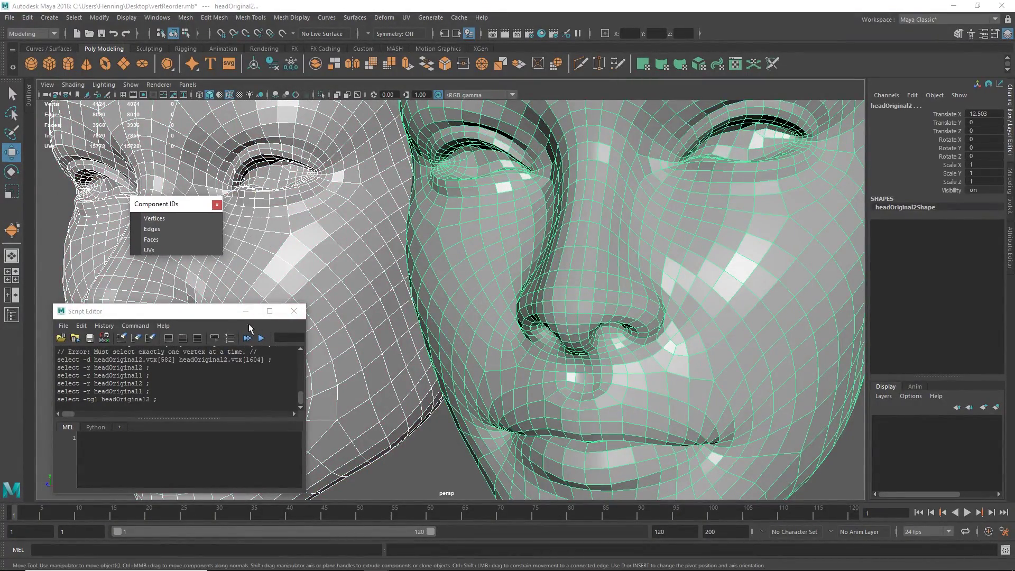
Switch headOriginal1 to vertex selection and select three vertices of one bright cheek polygon below the eye
middle_click_drag(509, 275, 499, 264, "alt")
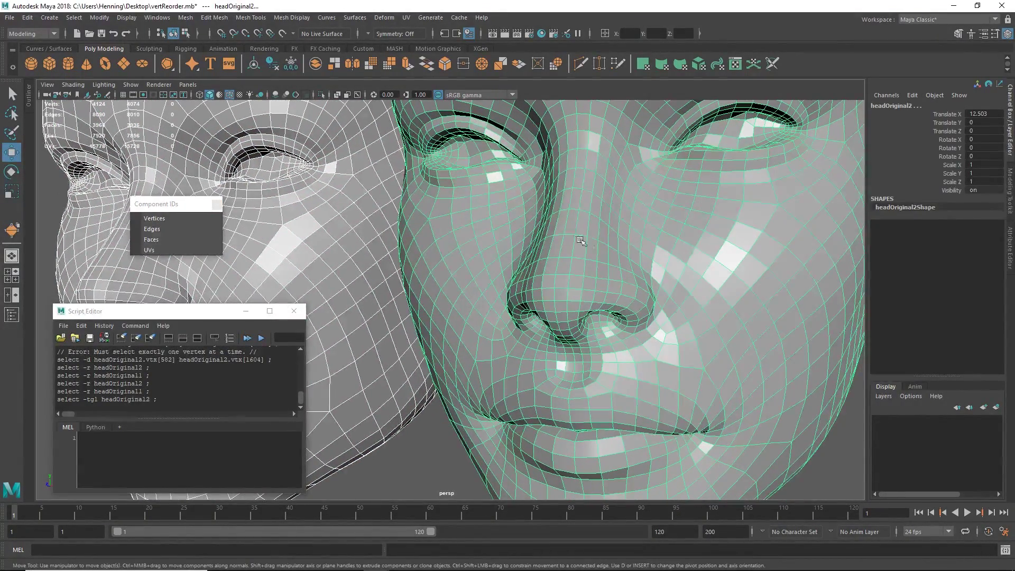
right_click_drag(297, 249, 236, 154)
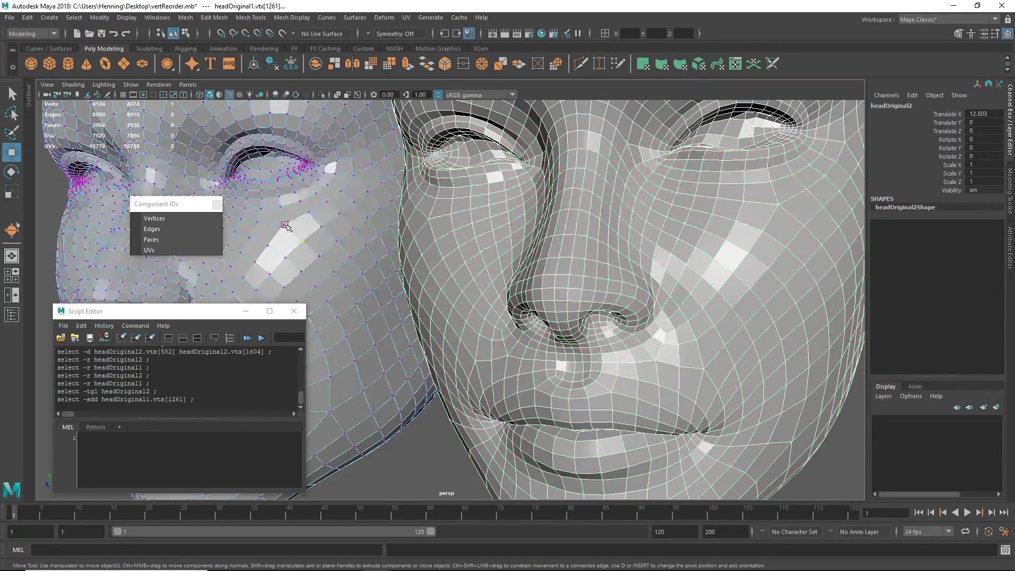
left_click(283, 225)
key("q")
left_click(268, 246, "shift")
left_click(285, 258, "shift")
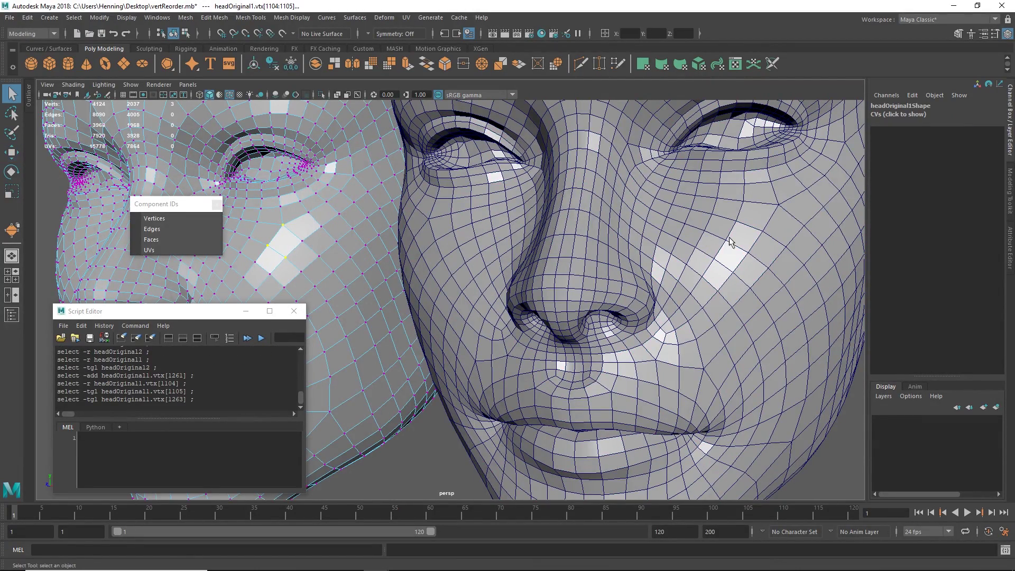
Select three vertices of the corresponding cheek polygon below the eye on headOriginal2, and return to object selection
left_click(731, 238)
right_click_drag(786, 197, 732, 197)
left_click(778, 205)
left_click(786, 249, "shift")
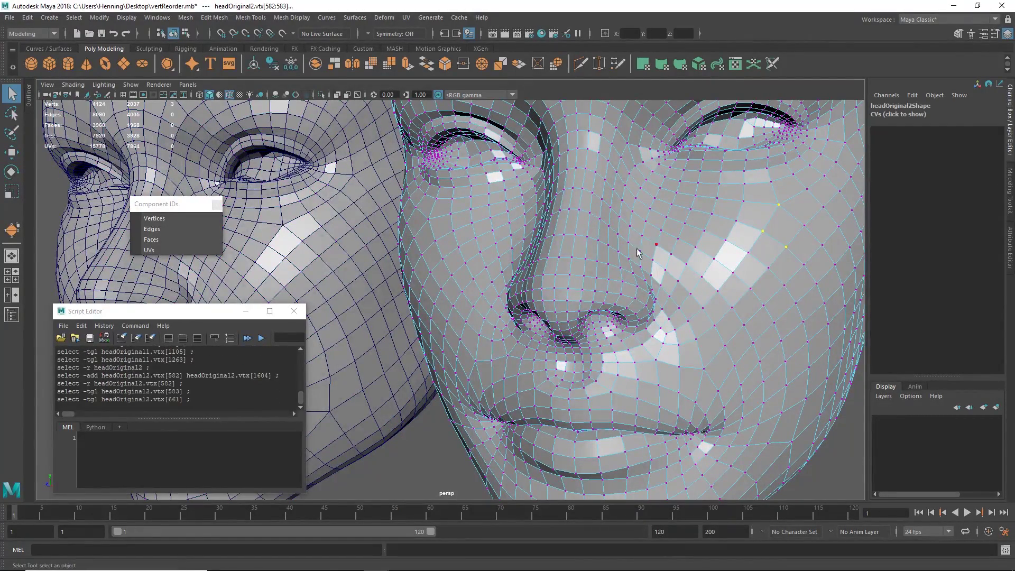
key("F8")
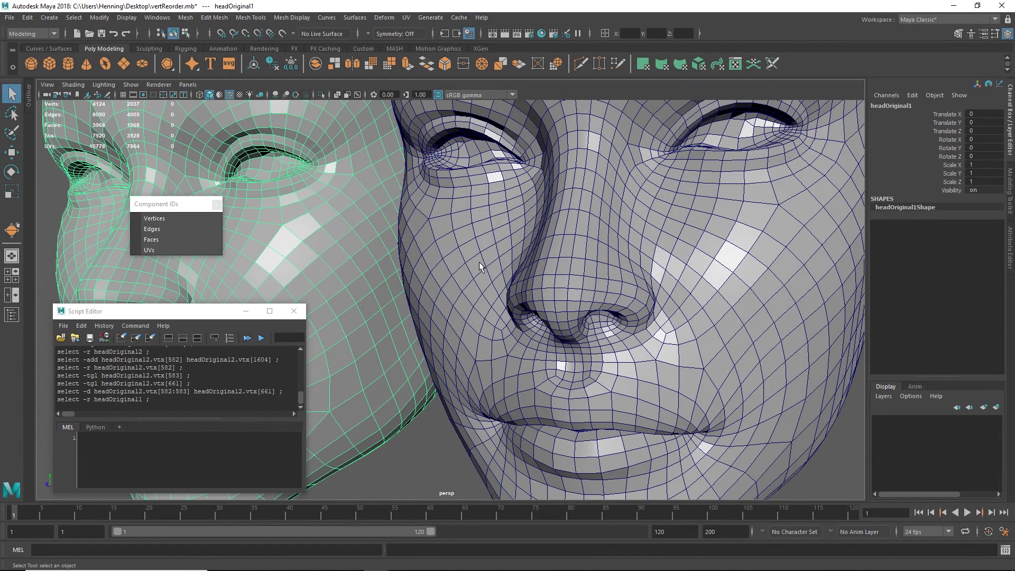
Start Transfer Vertex Order and pick three vertices of the bright cheek polygon on headOriginal1 as the source
left_click(185, 19)
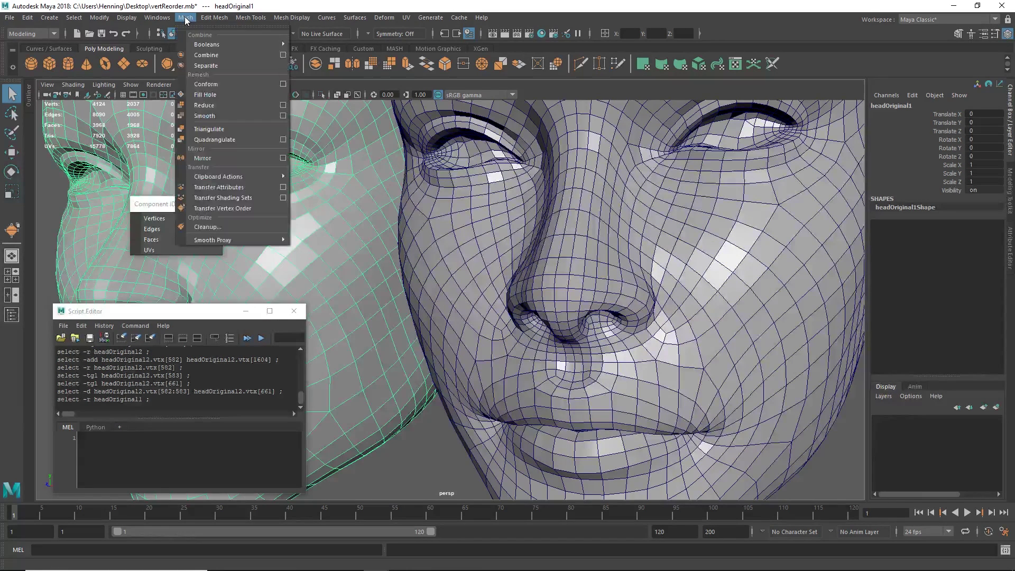
left_click(225, 208)
left_click(268, 246)
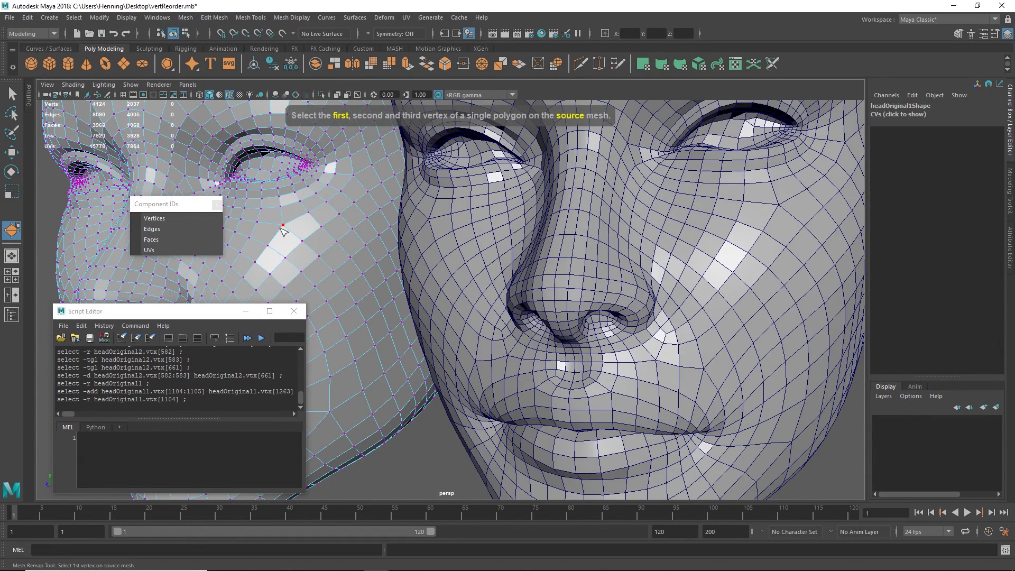
left_click(269, 246)
left_click(284, 259)
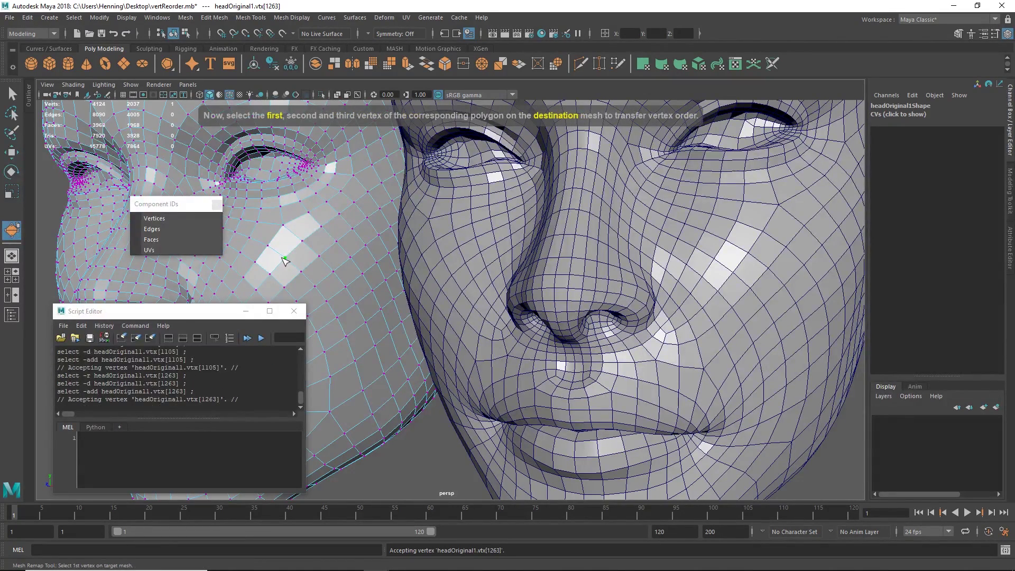
Clear the vertex selection on headOriginal2, pick the three corresponding cheek vertices in matching order to complete the transfer, and leave vertex selection
left_click(780, 213)
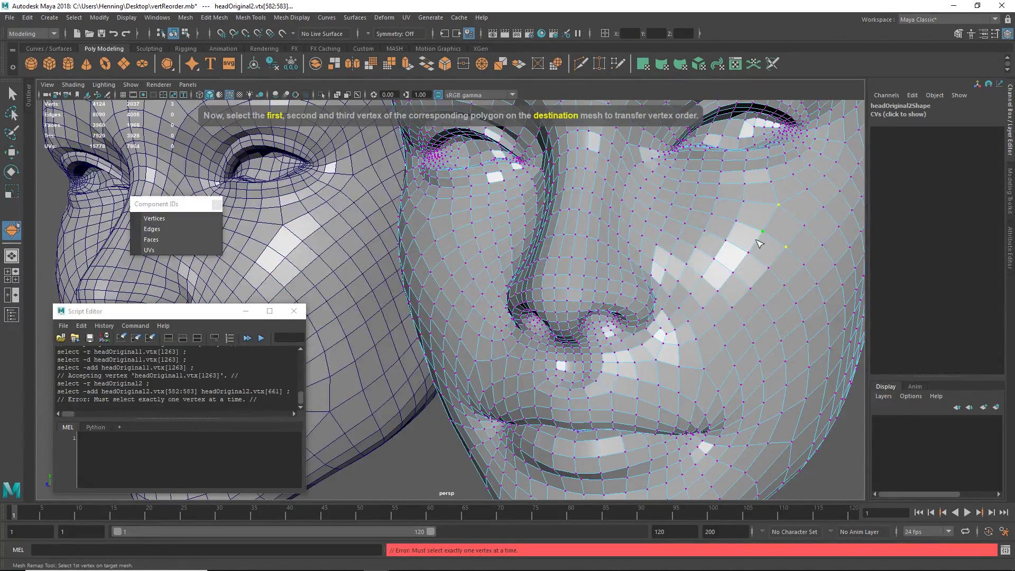
left_click(447, 484)
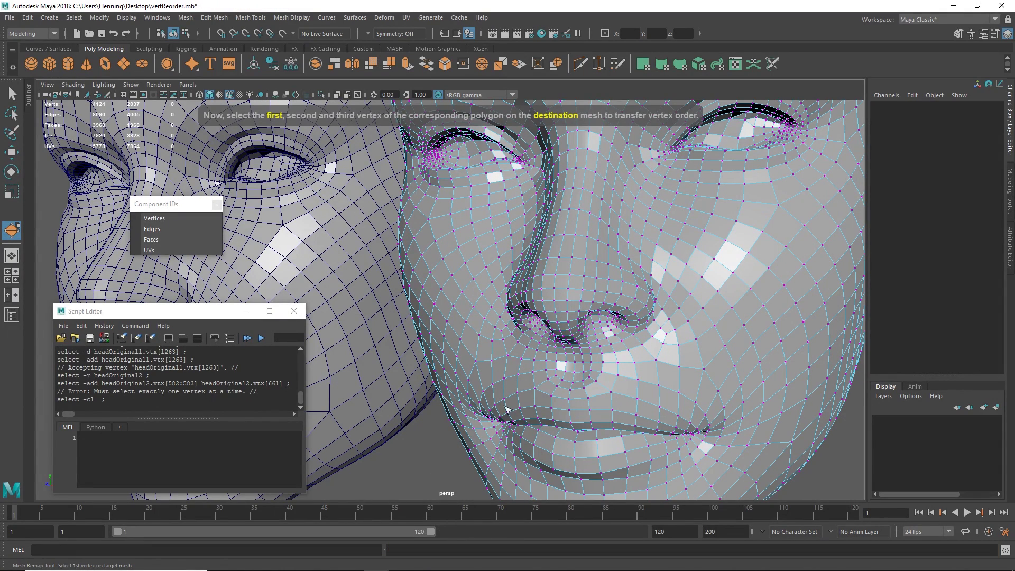
left_click(779, 205)
left_click(762, 231)
left_click(786, 247)
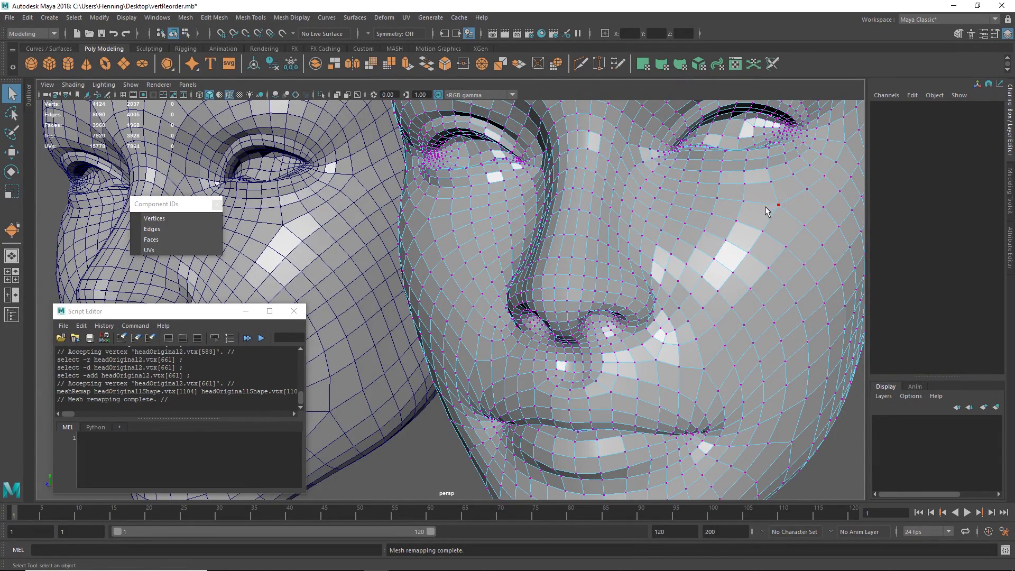
key("F8")
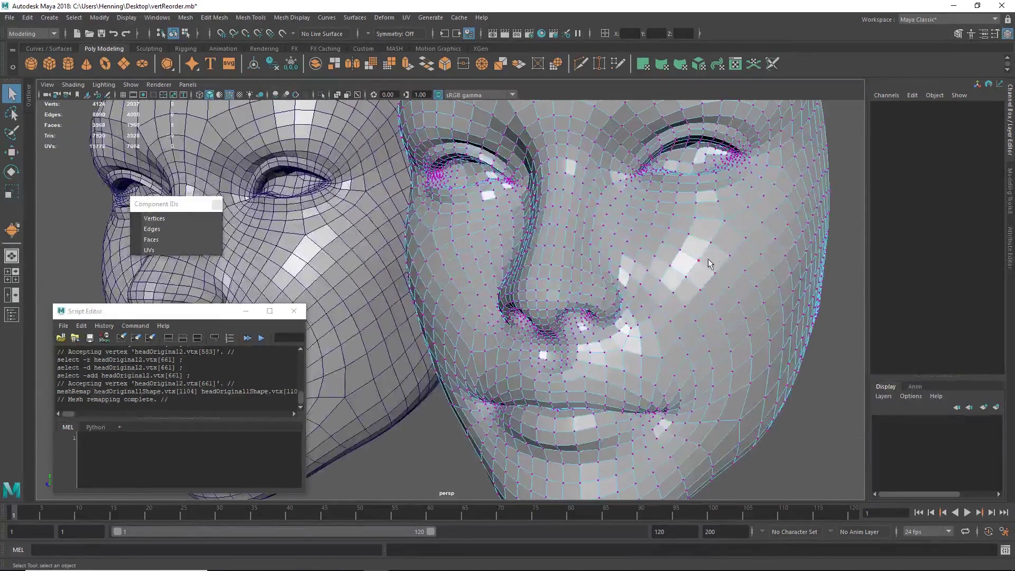
Select a patch of vertices on headOriginal2's outer cheek and pull it sideways away from the face with the Move tool
key("w")
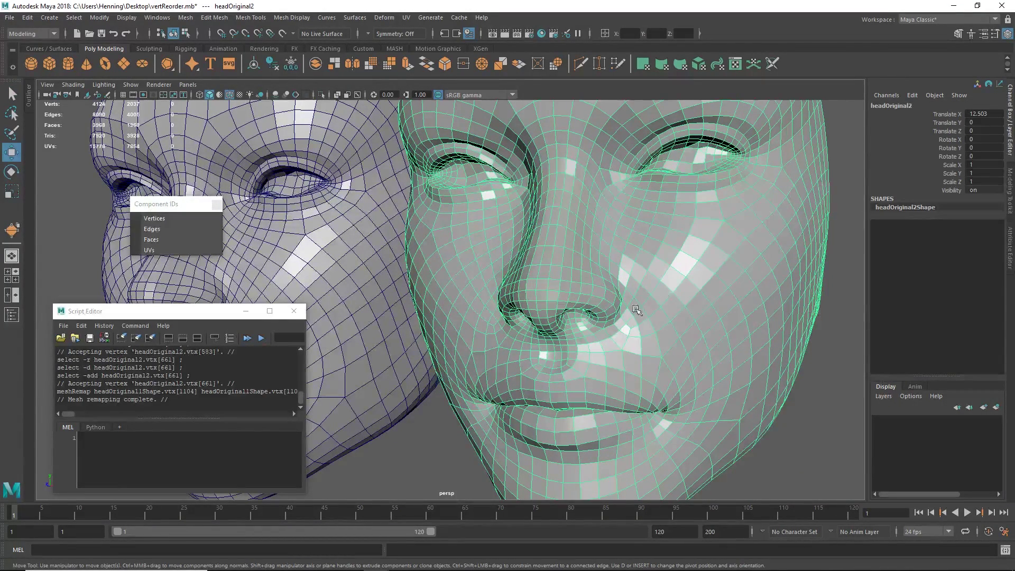
scroll(673, 302, "down", 3)
right_click_drag(673, 301, 614, 301)
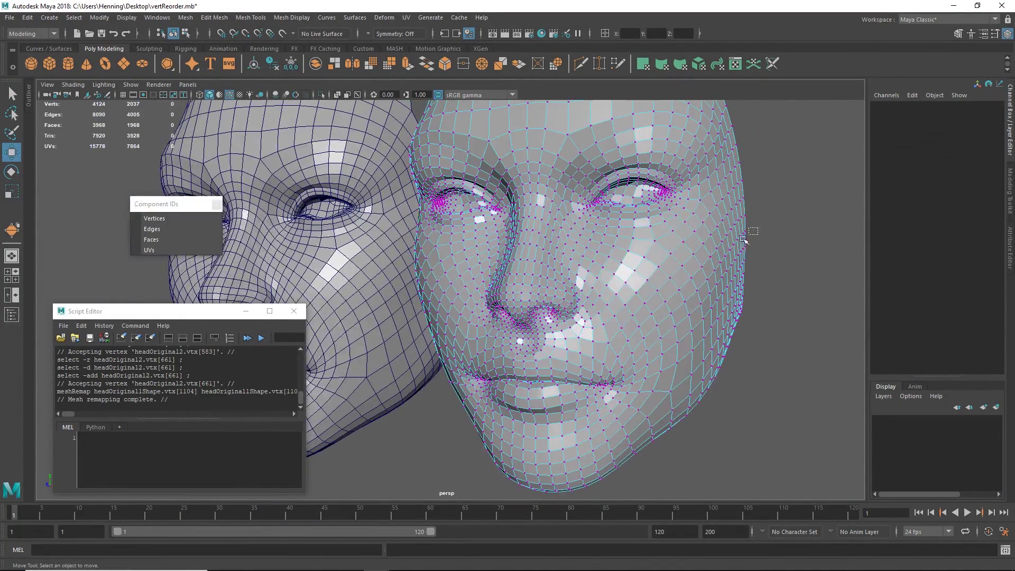
left_click_drag(748, 239, 697, 301)
left_click_drag(697, 301, 754, 302, "alt")
middle_click_drag(780, 296, 782, 309)
key("ctrl+z")
middle_click_drag(715, 305, 778, 310)
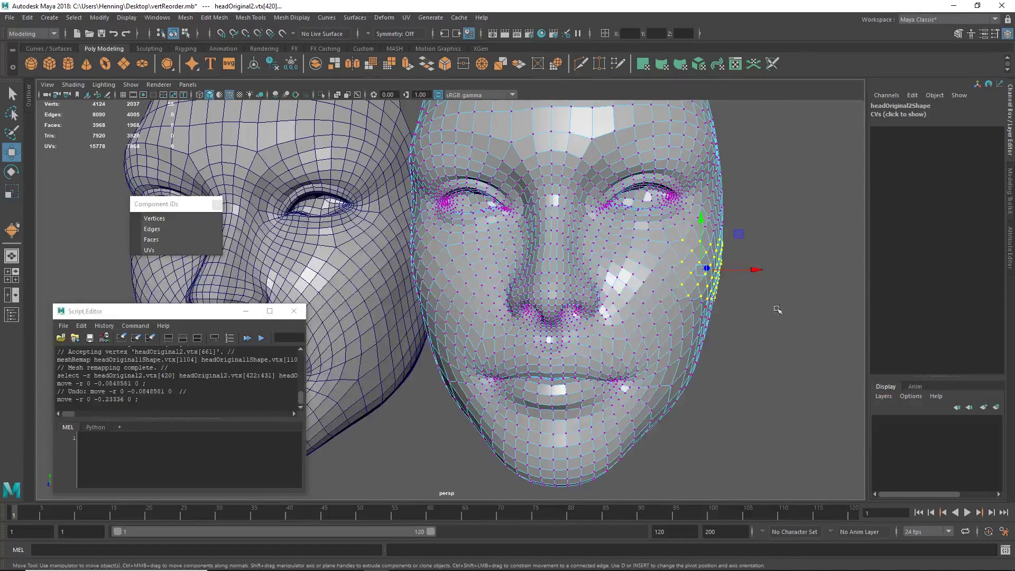
left_click_drag(701, 268, 738, 273)
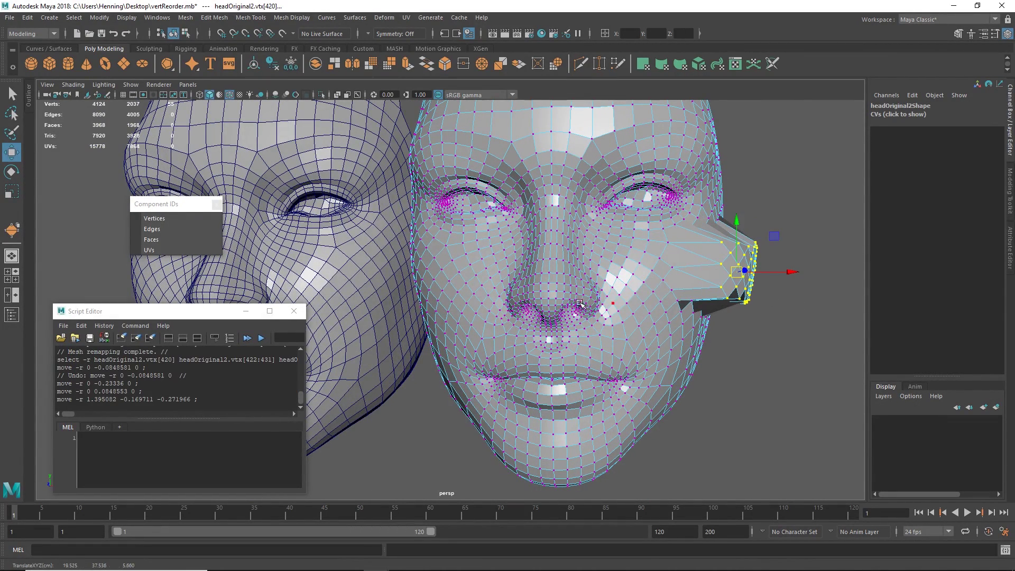
Select headOriginal2, add headOriginal1 to the selection, and create a blend shape deformer
key("F8")
left_click(340, 254, "shift")
key("space")
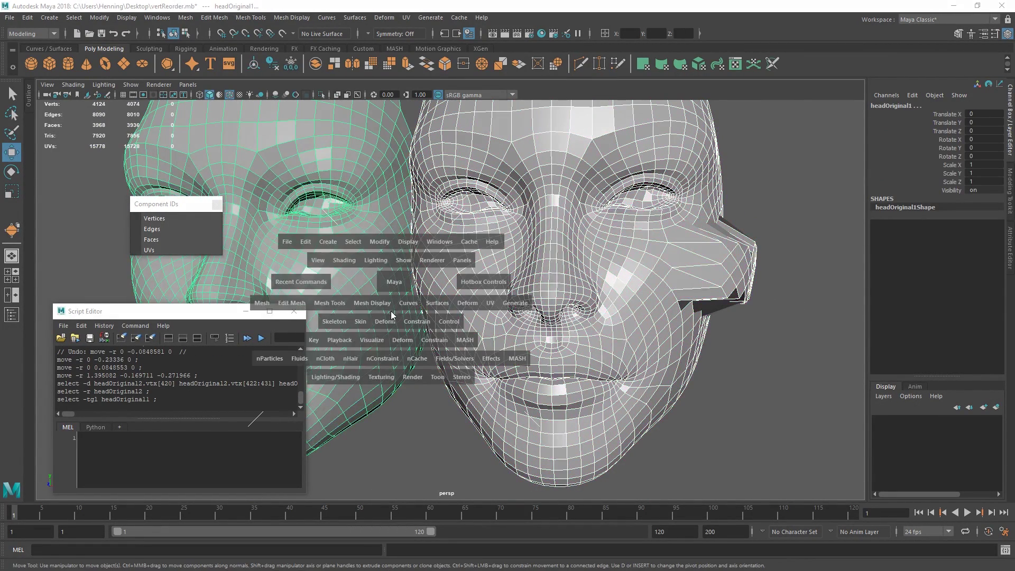
left_click(386, 321)
left_click(412, 113)
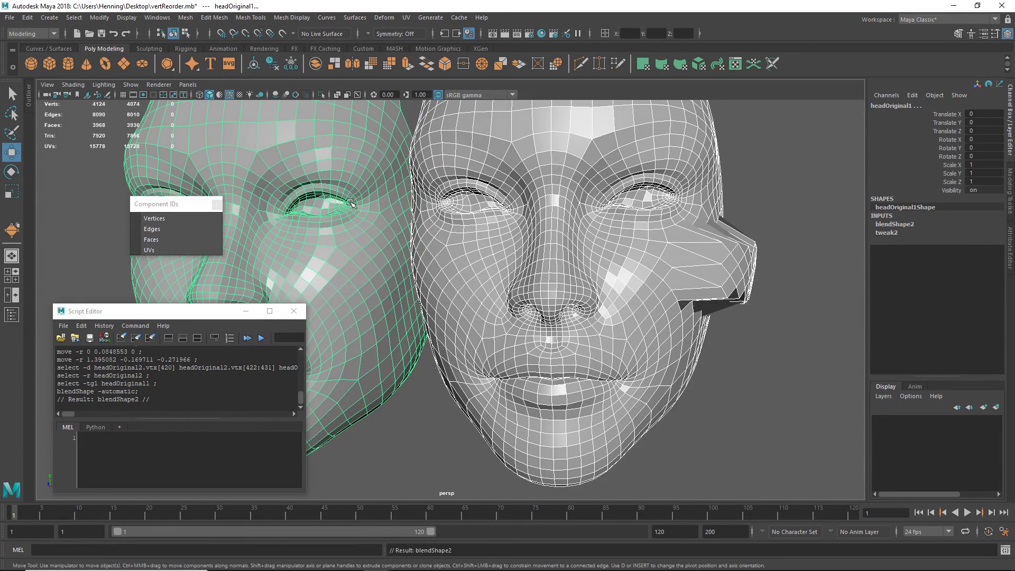
Test the blend shape on headOriginal1 by sliding its headOriginal2 weight repeatedly between 0 and 1, ending at 0
left_click(901, 225)
left_click(928, 241)
middle_click_drag(510, 286, 558, 277)
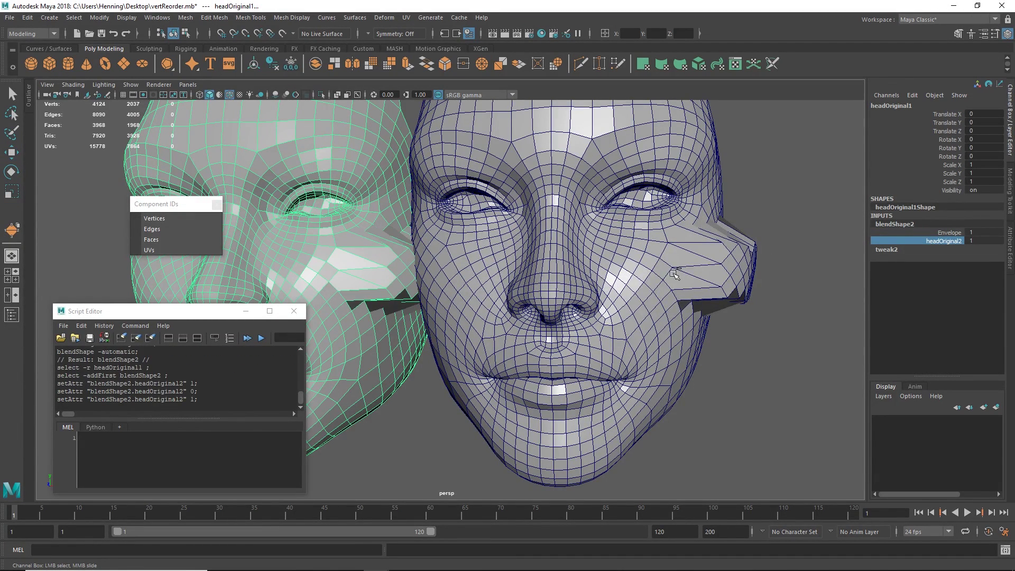
left_click_drag(672, 271, 581, 265, "alt")
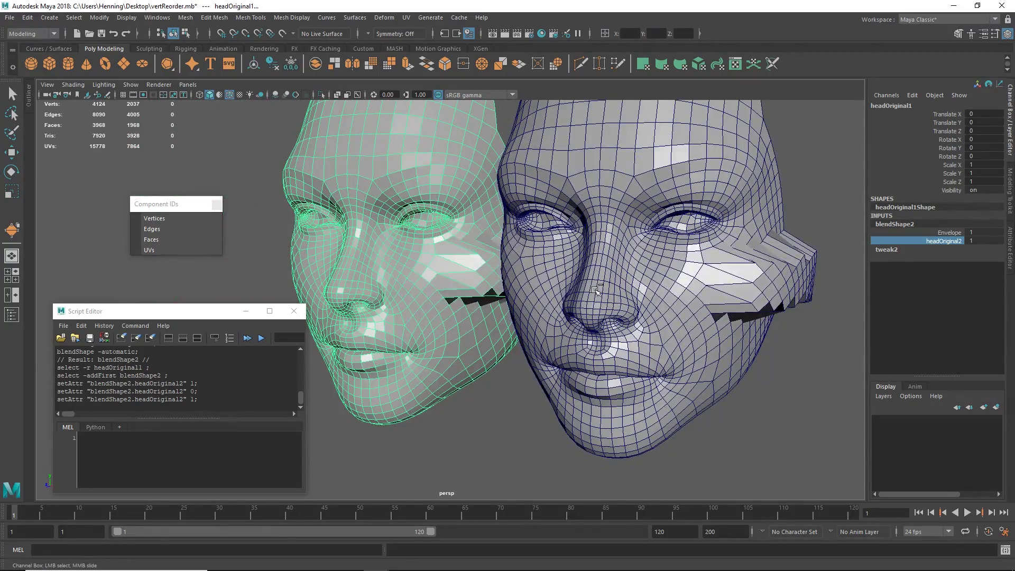
middle_click_drag(596, 288, 495, 267)
left_click_drag(495, 267, 533, 267, "alt")
right_click_drag(534, 267, 540, 262, "alt")
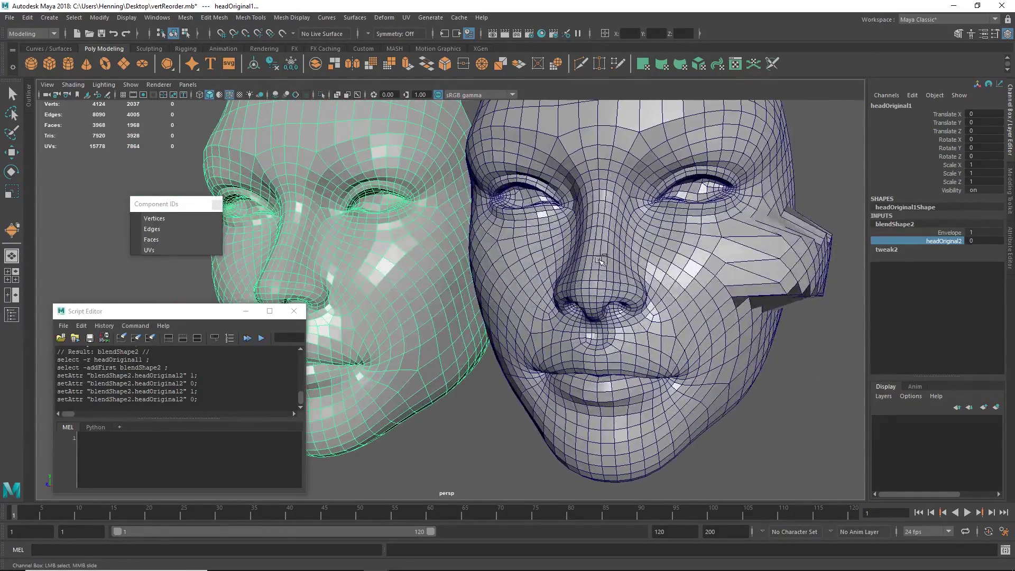
middle_click_drag(596, 260, 572, 261)
middle_click_drag(421, 246, 465, 253)
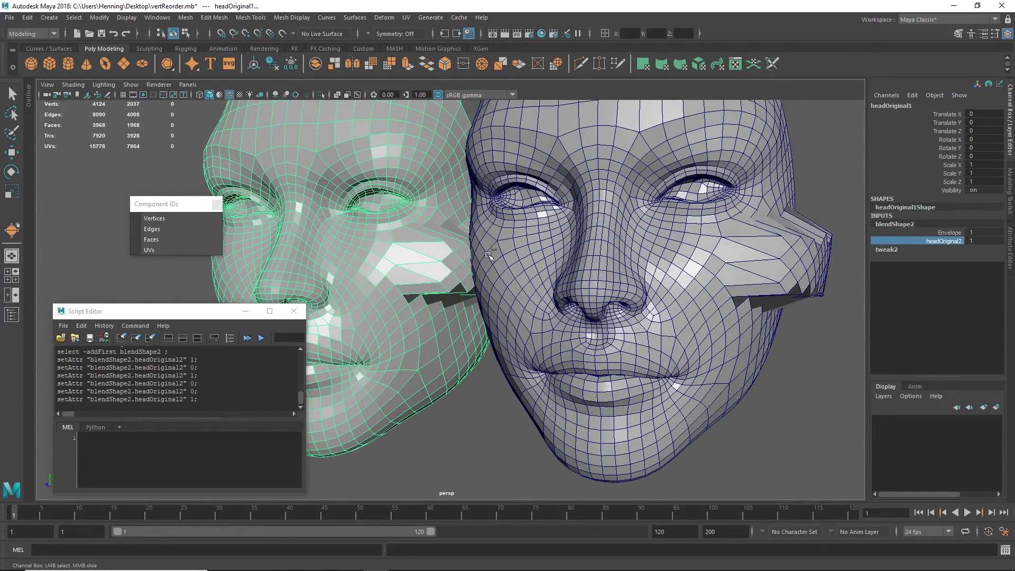
mouse_move(719, 250)
middle_mouse_down()
mouse_move(640, 247)
mouse_move(736, 245)
middle_mouse_up()
Delete the deformed target head headOriginal2
left_click(588, 288)
key("w")
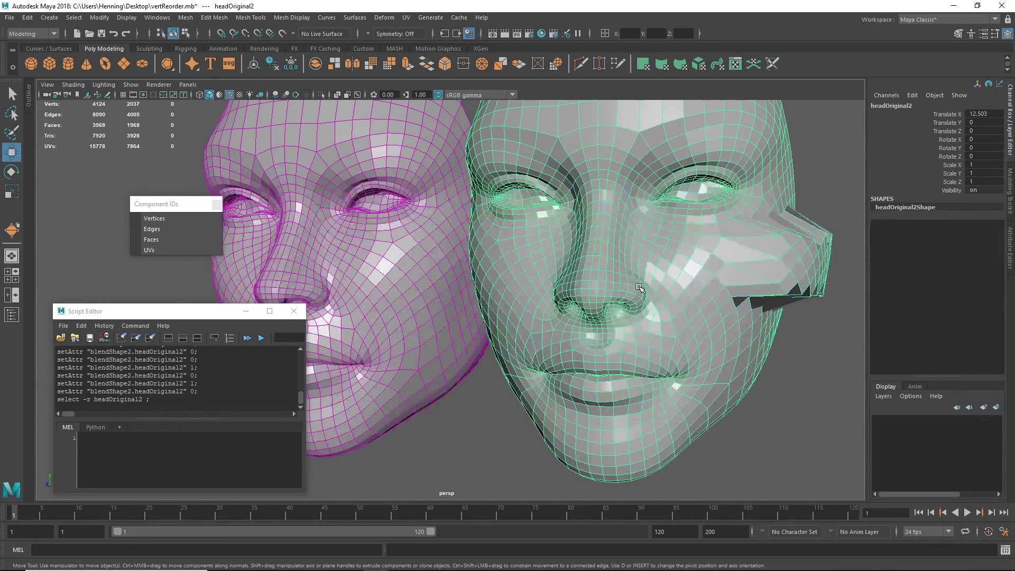
key("Delete")
Switch headOriginal1 to vertex selection, expand its CV table, and select single cheek vertices one after another to read their IDs
left_click(437, 264)
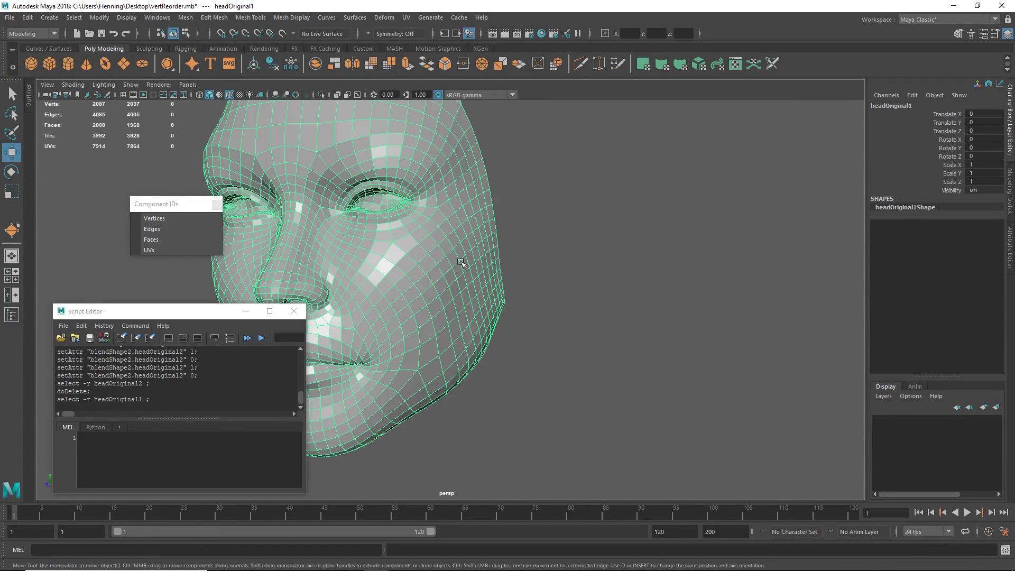
key("f")
left_click_drag(501, 246, 484, 249, "alt")
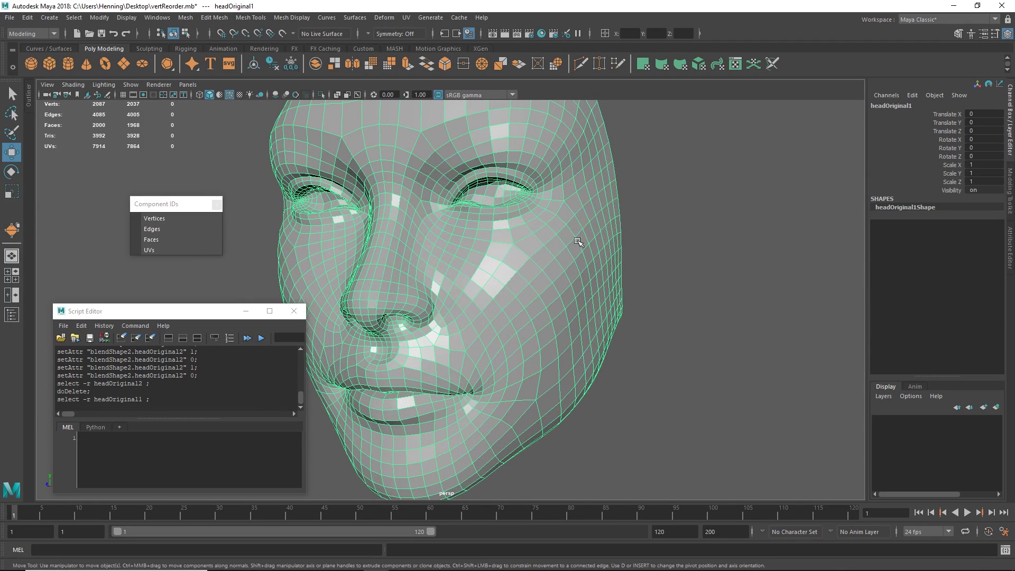
middle_click_drag(577, 239, 535, 259, "alt")
right_click_drag(535, 258, 560, 245, "alt")
right_click_drag(561, 245, 522, 246)
left_click(483, 305)
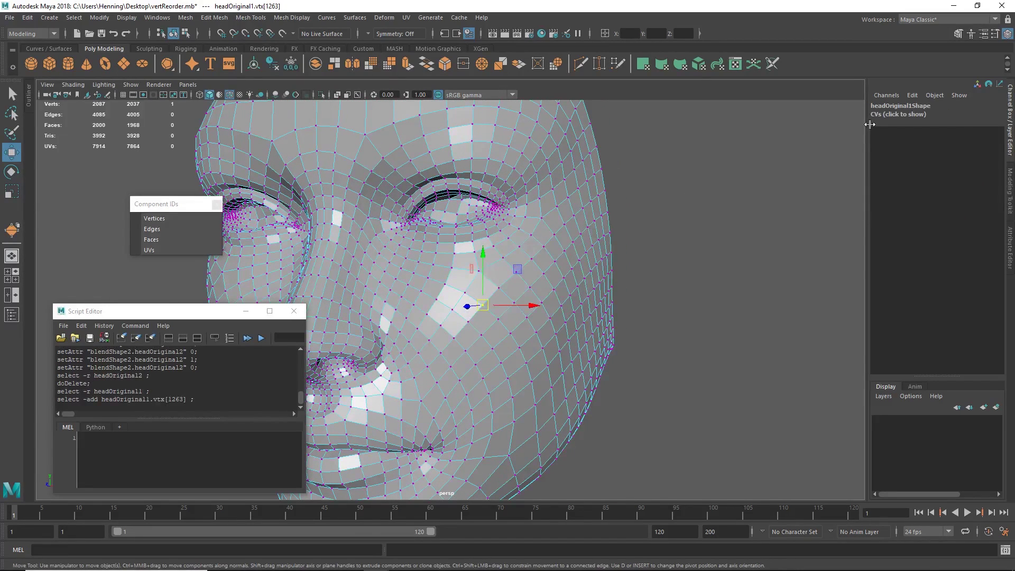
left_click(897, 114)
left_click(523, 248)
key("q")
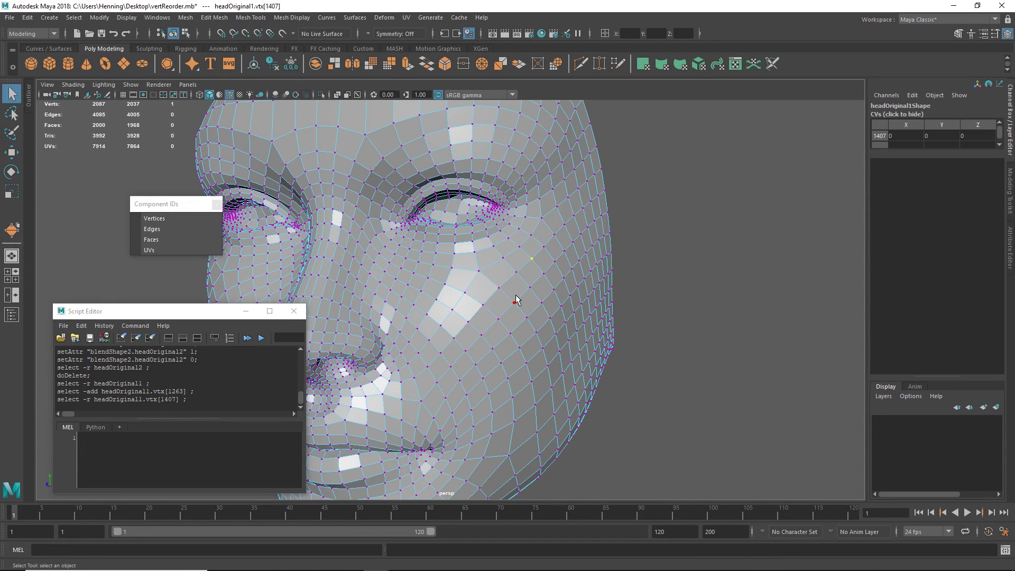
left_click(508, 320)
left_click(493, 349)
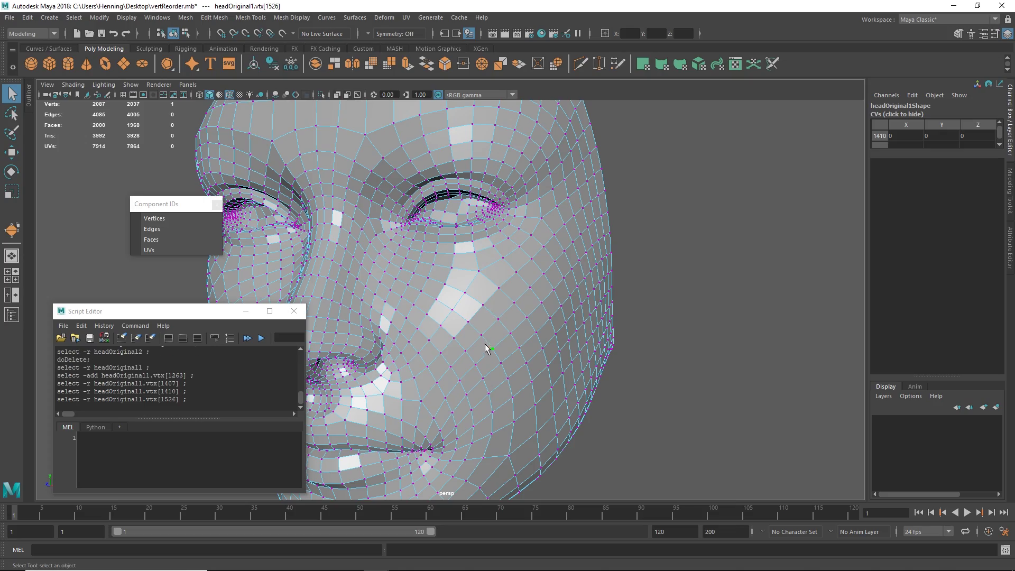
Display the vertex IDs on headOriginal1, examine the numbering across the face and cheek up close, and hide them again
left_click(188, 219)
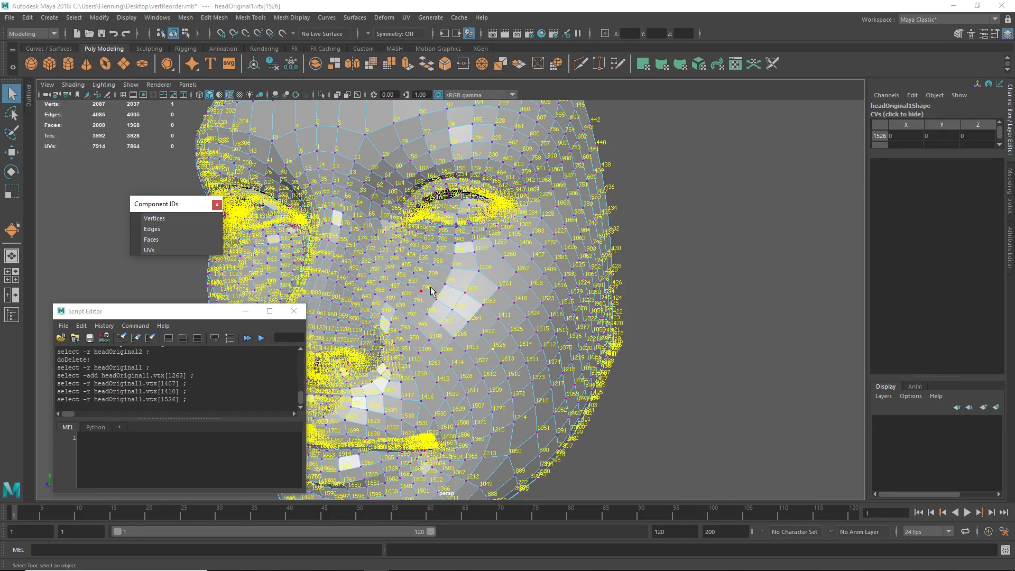
left_click_drag(431, 290, 555, 267, "alt")
right_click_drag(555, 267, 534, 253, "alt")
left_click_drag(534, 253, 386, 228, "alt")
left_click_drag(550, 233, 704, 268, "alt")
left_click_drag(608, 300, 663, 293, "alt")
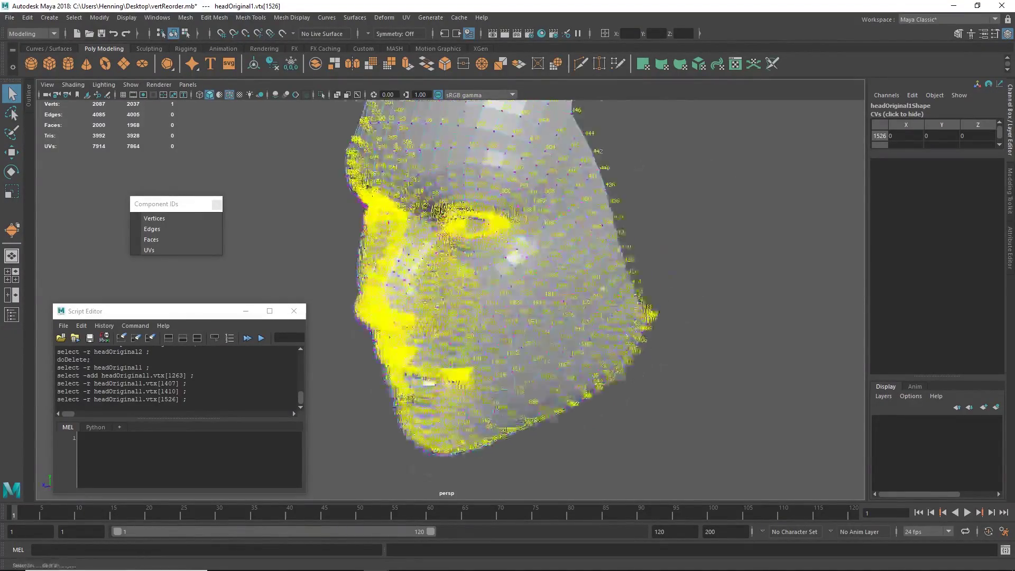
right_click_drag(602, 289, 616, 326, "alt")
middle_click_drag(617, 326, 535, 285, "alt")
right_click_drag(535, 286, 592, 293, "alt")
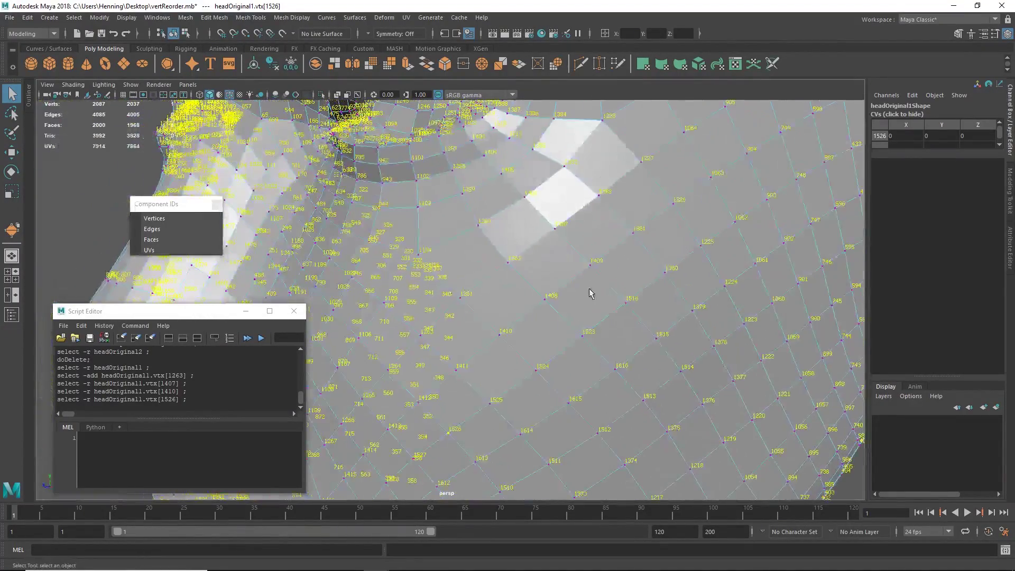
left_click(182, 218)
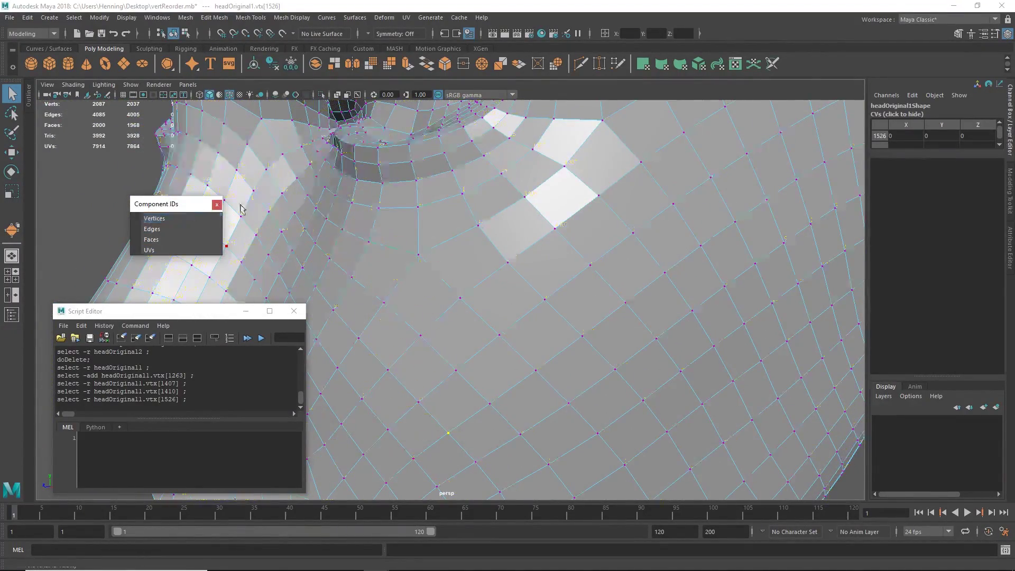
Select the corner vertices of a cheek polygon on headOriginal1 one by one to compare their vertex numbers
left_click(635, 234)
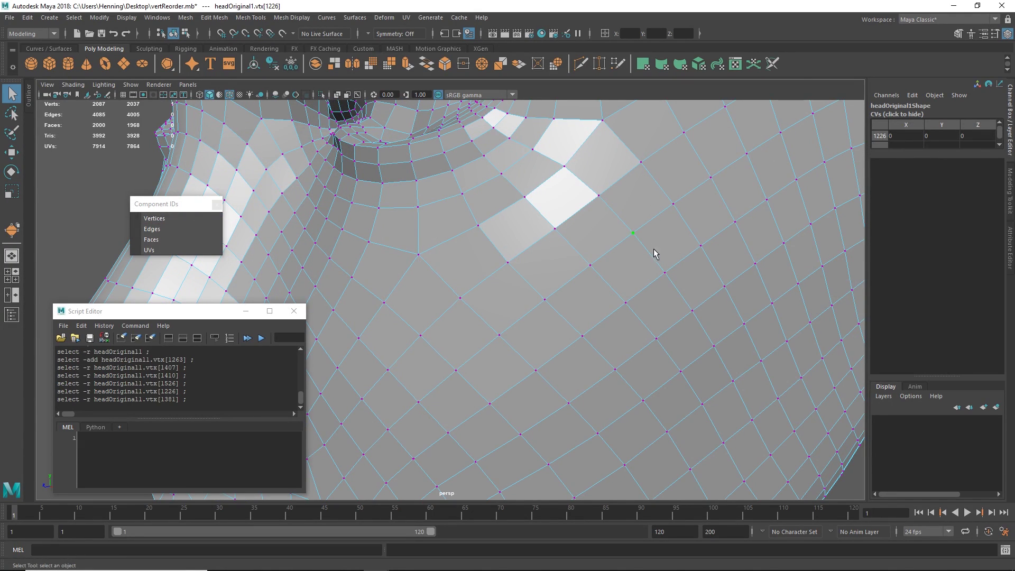
left_click(665, 274)
left_click(626, 304)
left_click(592, 265)
Copy the latest select command from the script history into the MEL input, set its vertex index to 0, and run it
scroll(478, 286, "down", 10)
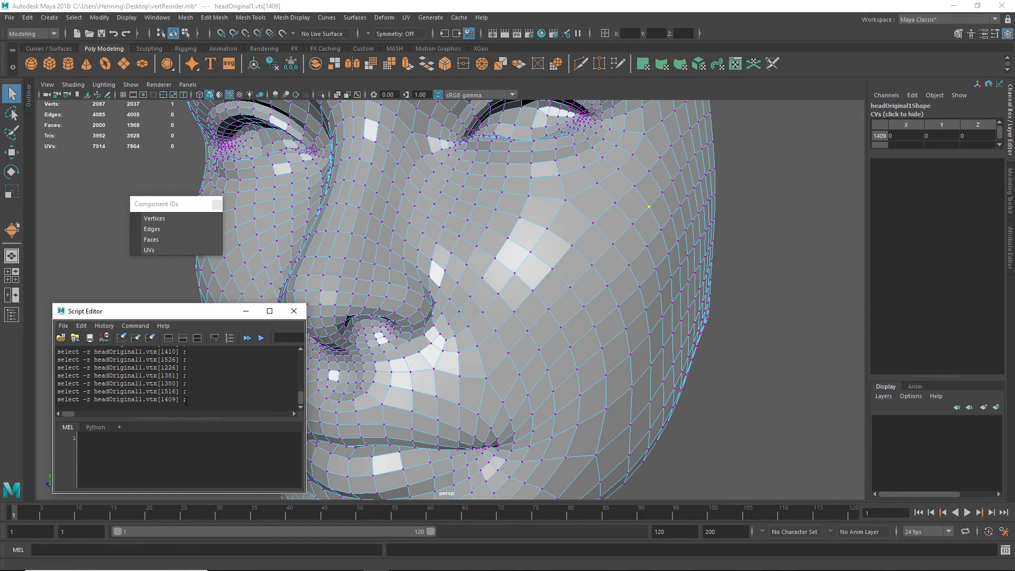
left_click_drag(184, 400, 45, 402)
key("ctrl+c")
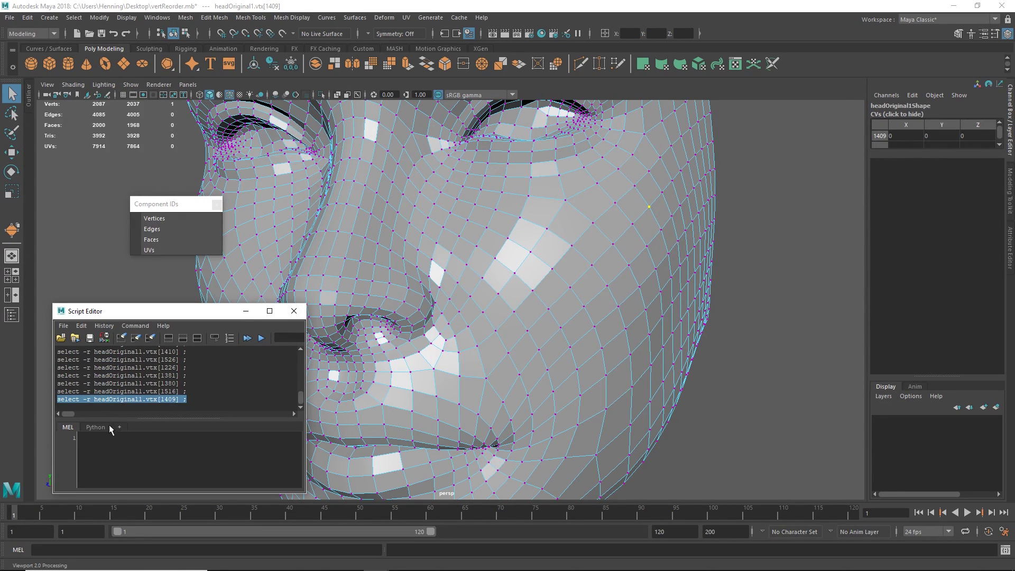
left_click(140, 450)
key("ctrl+v")
double_click(189, 438)
type("0")
key("ctrl+a")
key("ctrl+Return")
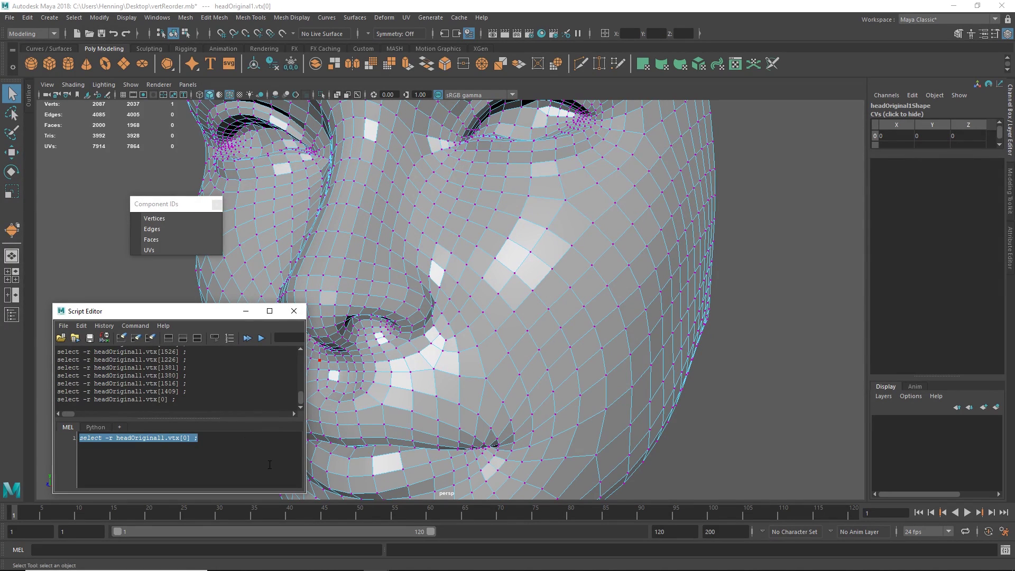
Run the vertex 0 selection again and activate the Move tool to locate that vertex on headOriginal1
key("ctrl+Return")
scroll(439, 259, "down", 10)
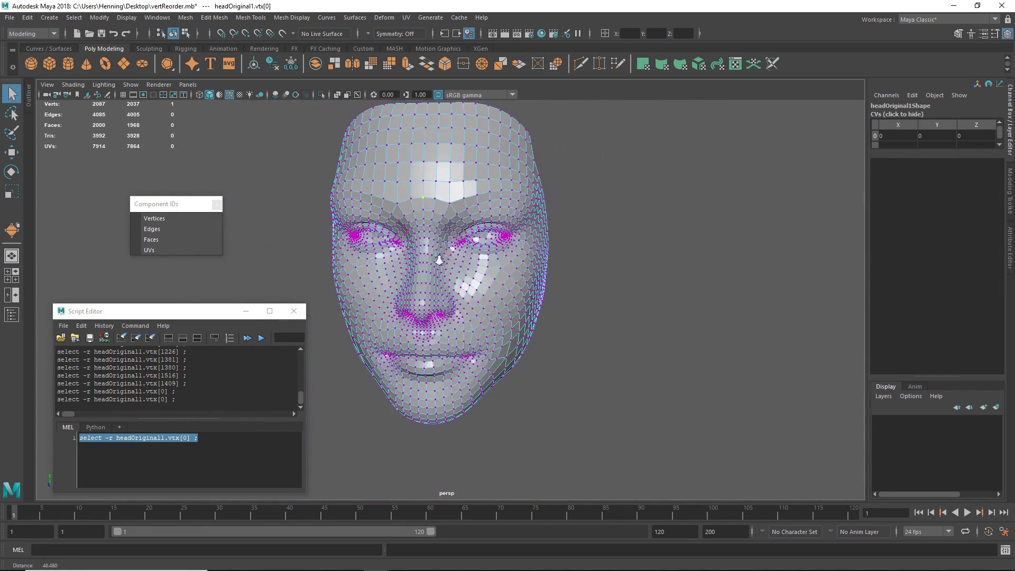
key("w")
scroll(538, 329, "up", 8)
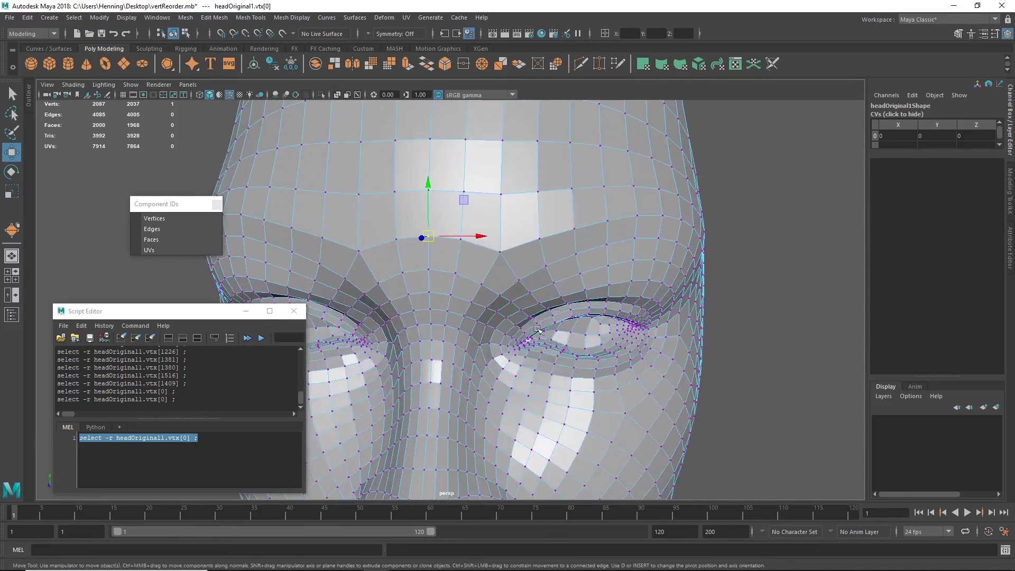
Reorder the vertex IDs of headOriginal1, picking three neighbouring vertices in sequence from left to right across the middle of the brow
scroll(538, 328, "down", 2)
key("F8")
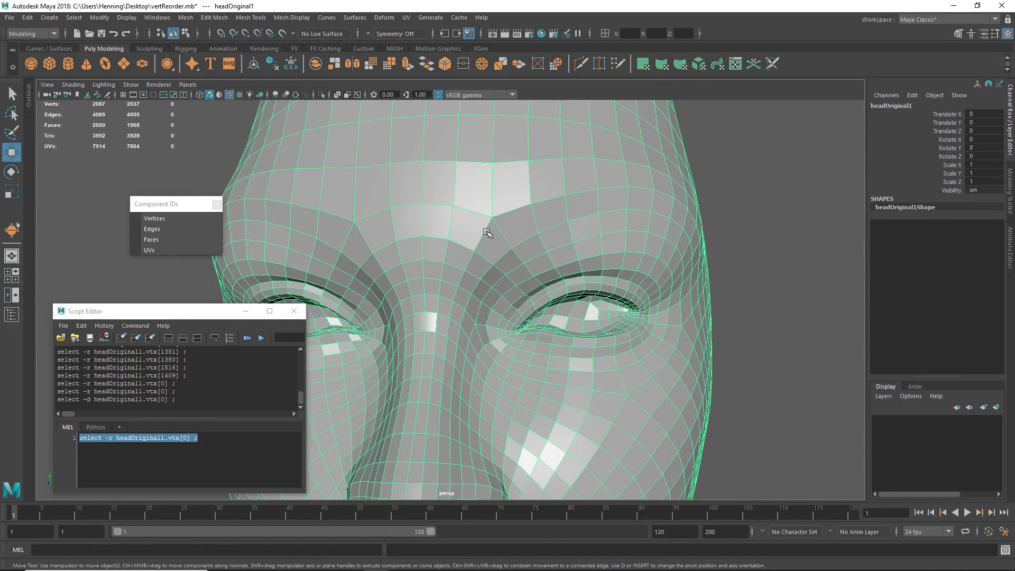
scroll(464, 249, "down", 4)
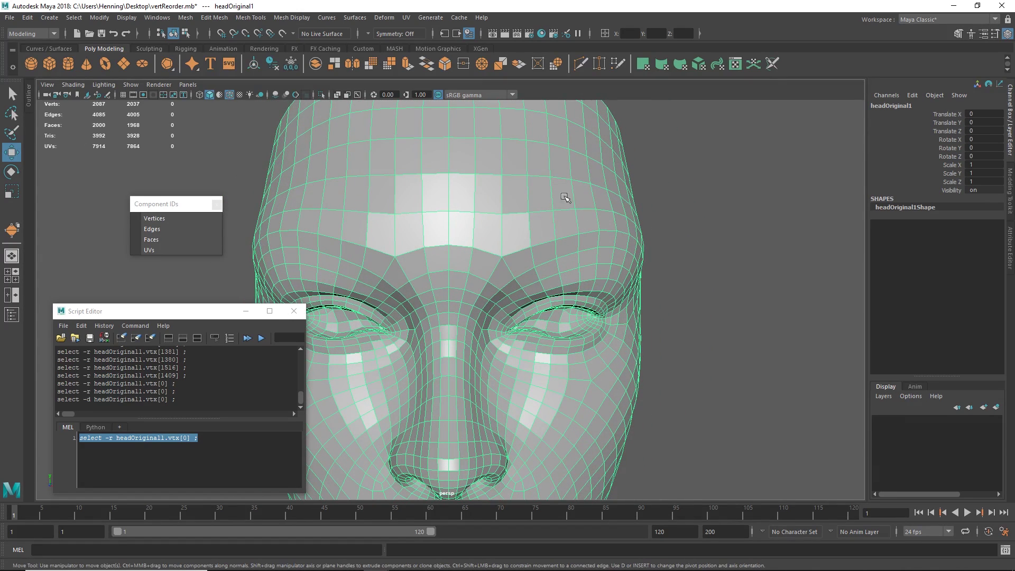
left_click(216, 17)
left_click(257, 216)
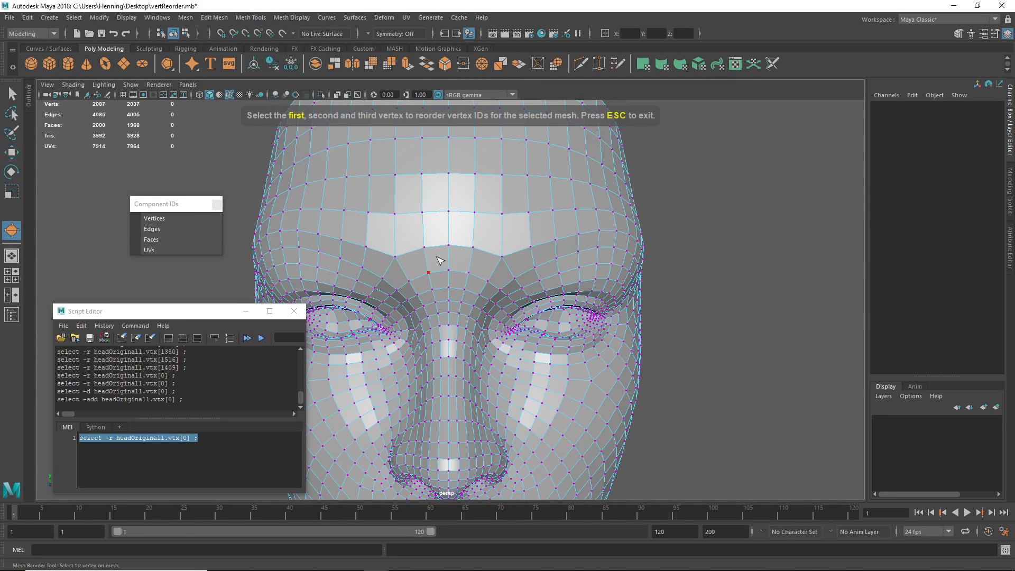
left_click(449, 271)
left_click(469, 273)
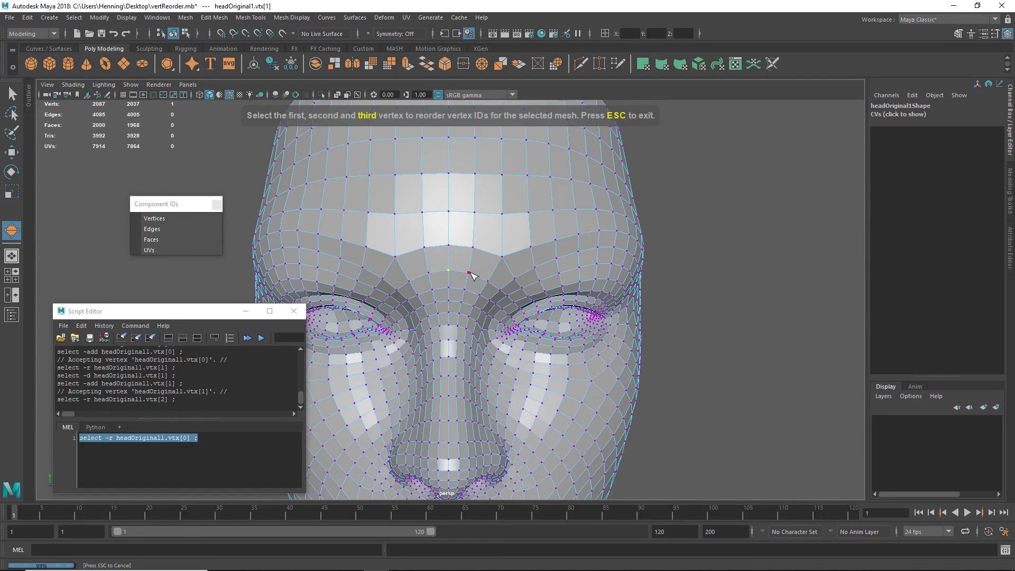
left_click(470, 273)
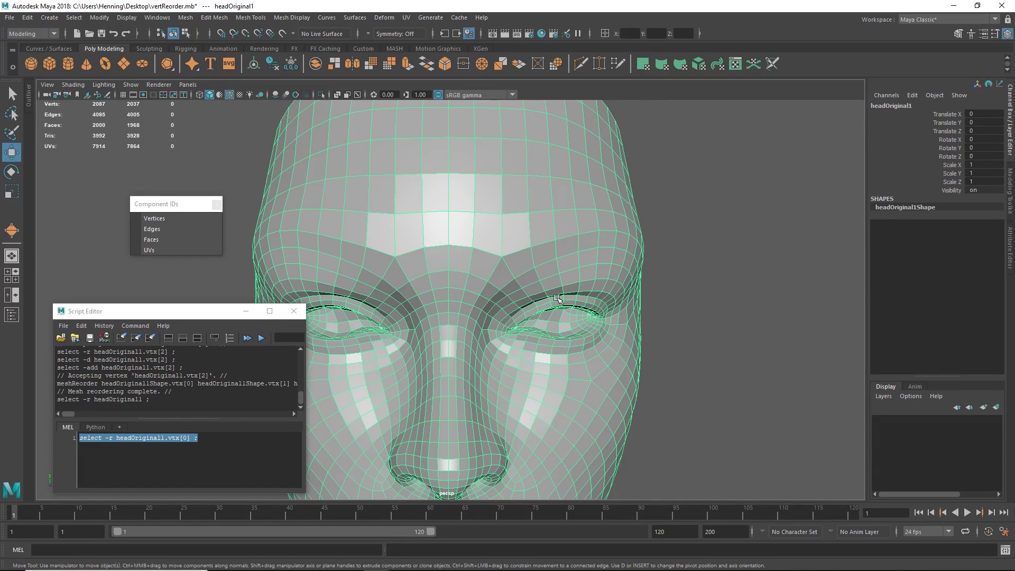
Display the vertex IDs on the reordered headOriginal1, examine the numbering from the brow outward across the face, and hide them again
left_click(159, 219)
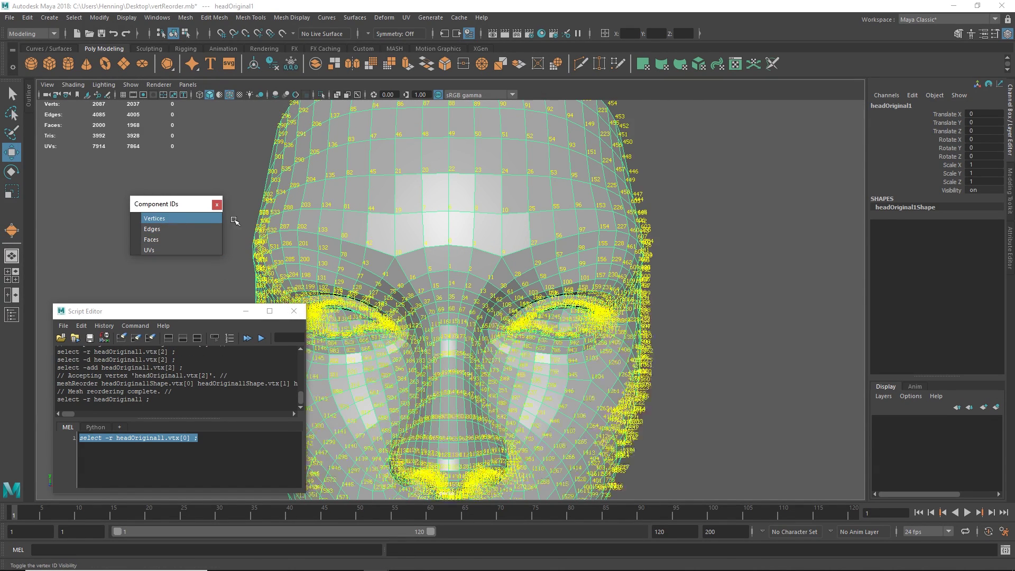
scroll(474, 256, "up", 5)
right_click_drag(547, 258, 568, 258, "alt")
middle_click_drag(505, 190, 471, 206, "alt")
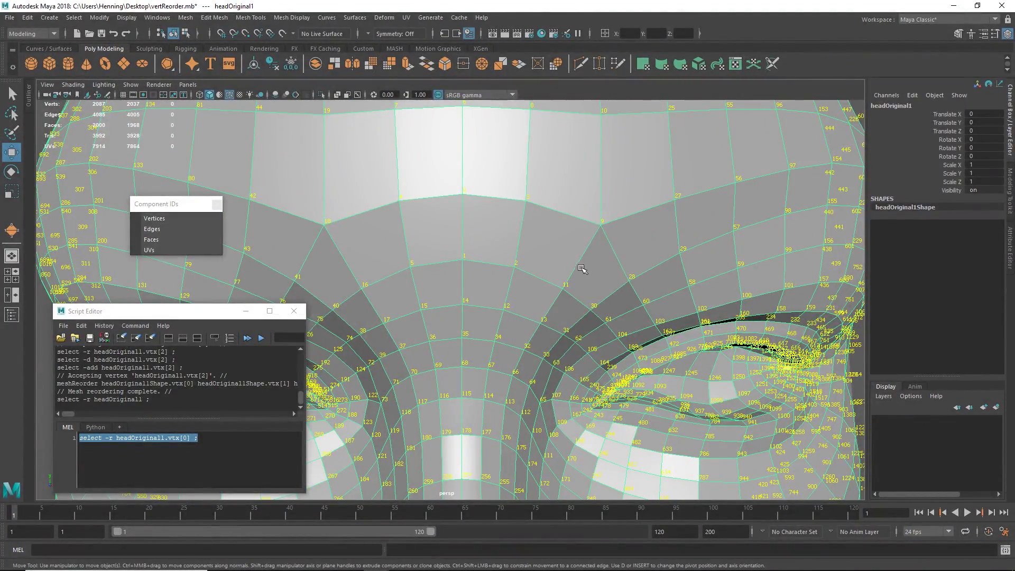
scroll(651, 254, "down", 3)
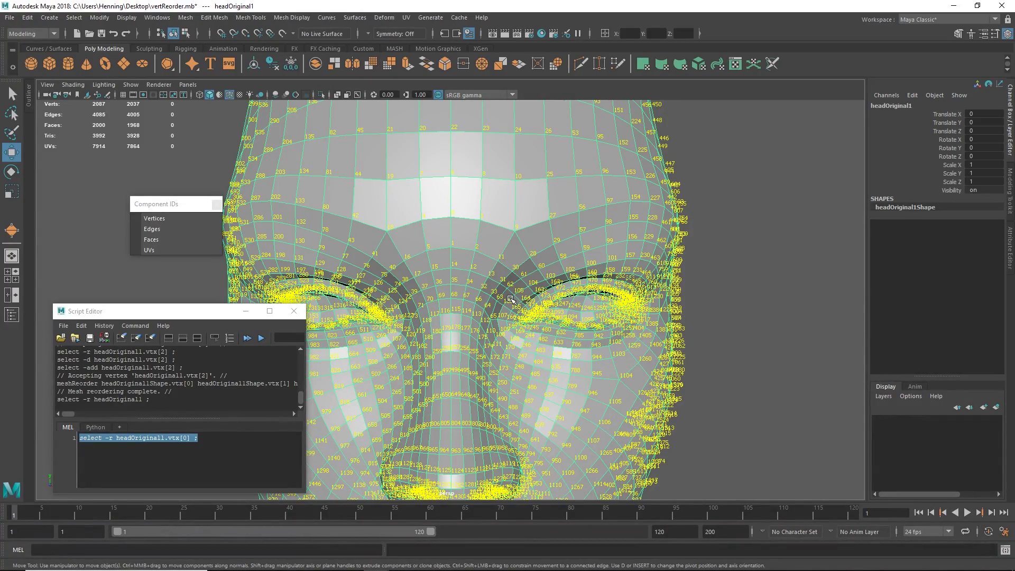
scroll(557, 299, "down", 2)
middle_click_drag(558, 300, 559, 193, "alt")
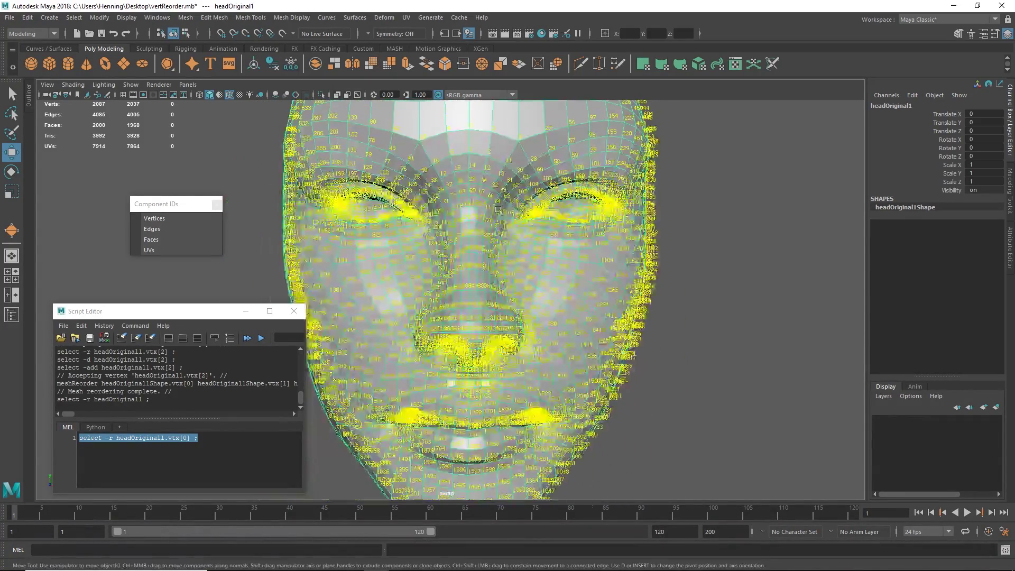
left_click_drag(515, 278, 488, 294, "alt")
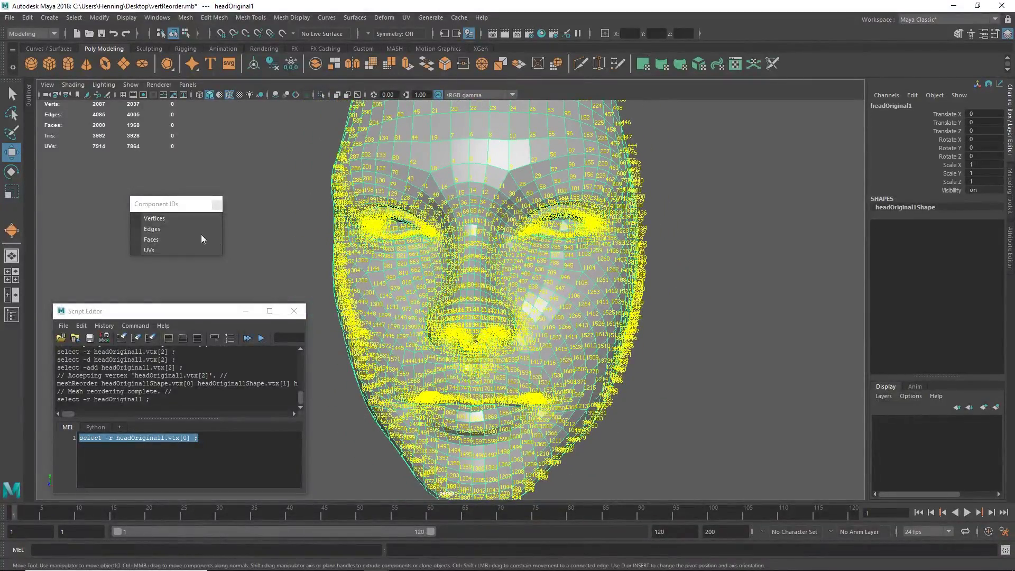
left_click(180, 217)
middle_click_drag(516, 295, 503, 317, "alt")
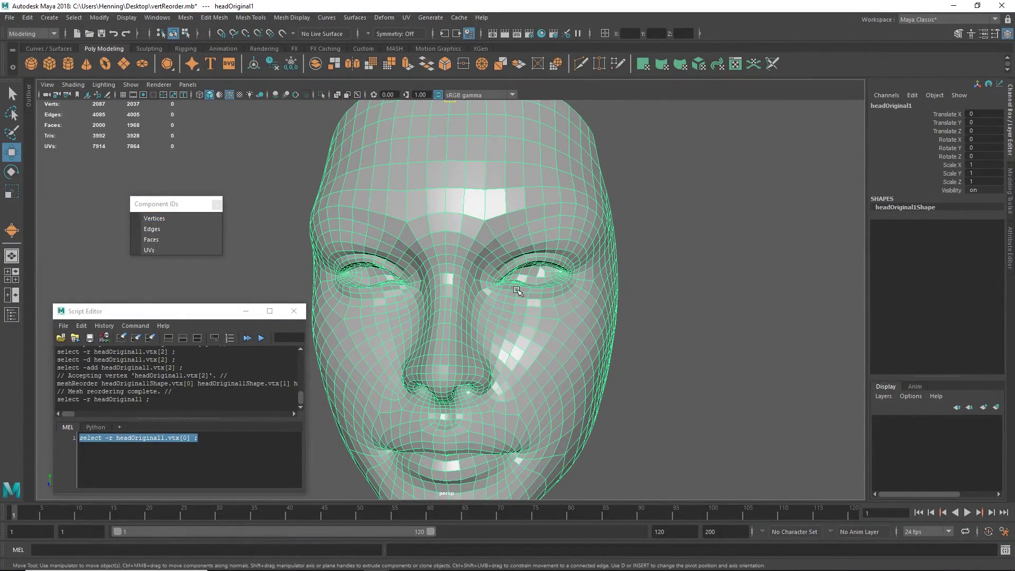